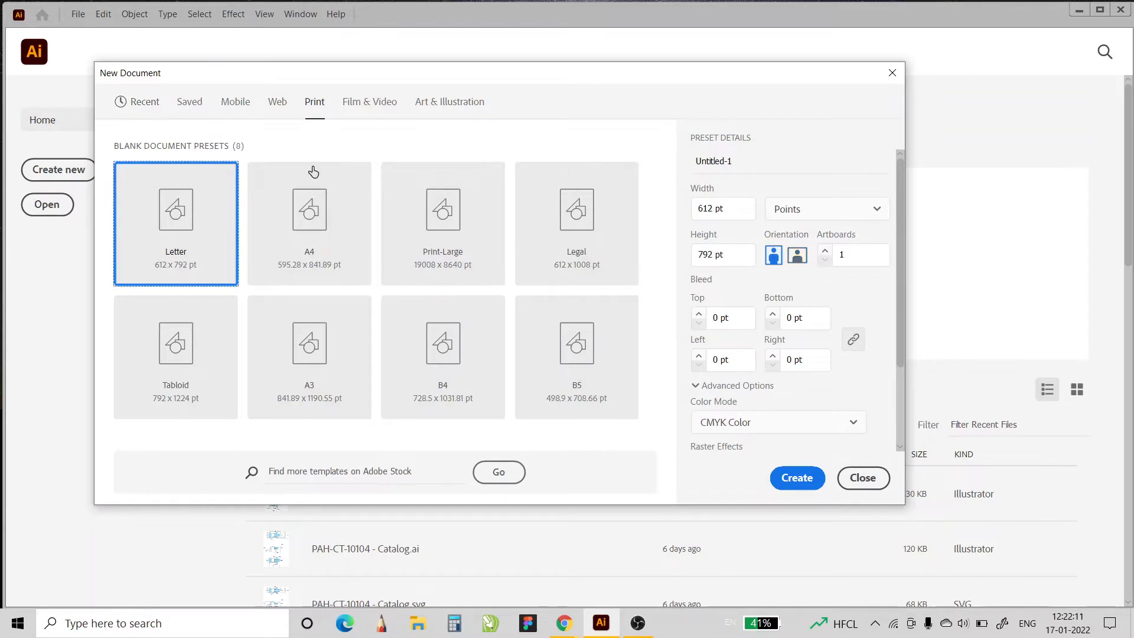
# - Create a new print document from the A4 preset with CMYK colour mode
pyautogui.click(297, 249)
pyautogui.scroll(-3, 859, 337)
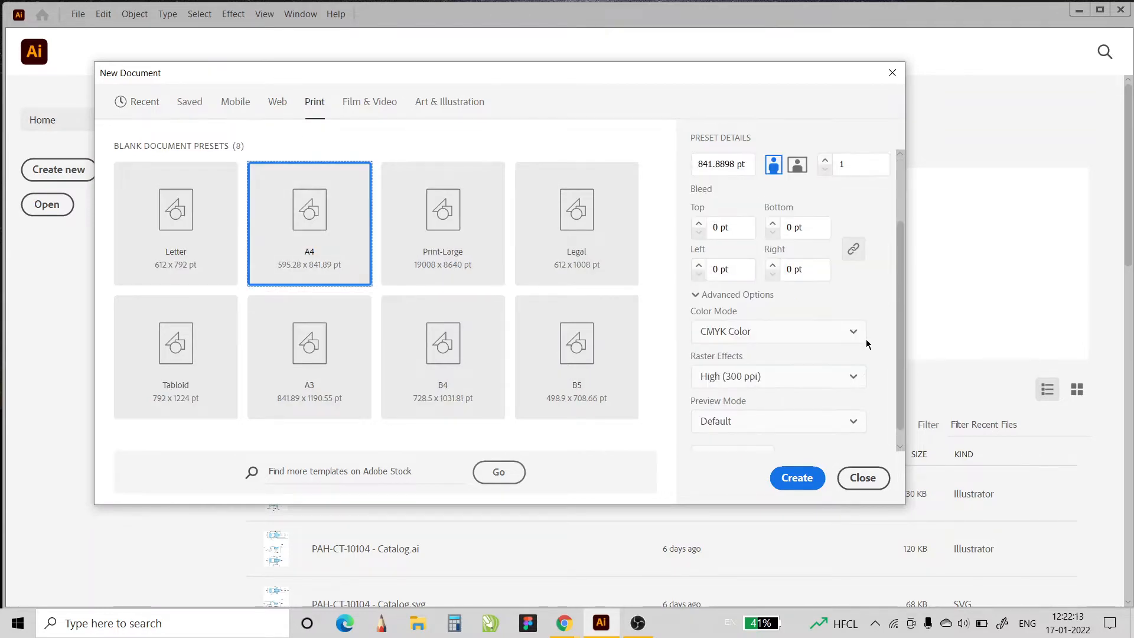
pyautogui.click(791, 479)
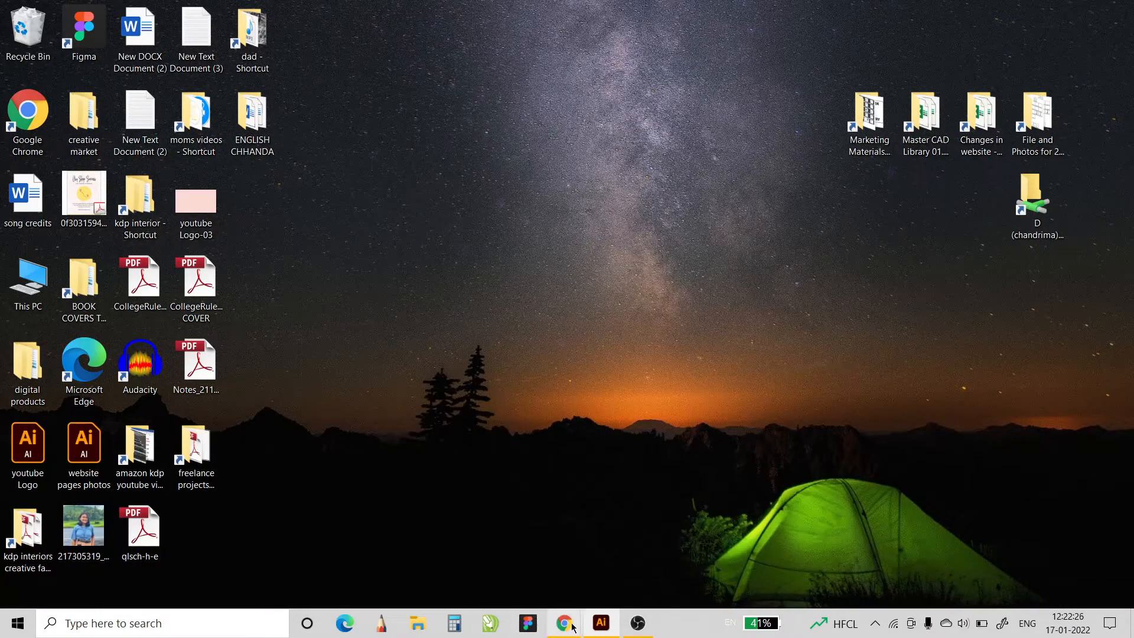
# - Switch to Chrome and open Amazon's KDP Cover Calculator page
pyautogui.moveTo(572, 627)
pyautogui.click(642, 591)
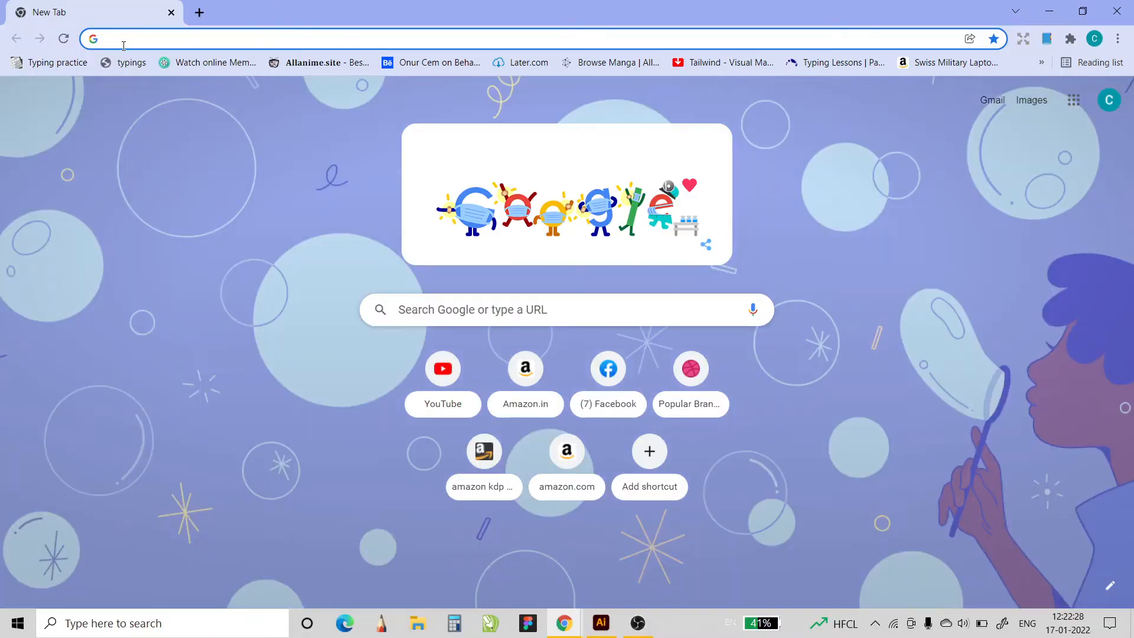
pyautogui.click(235, 41)
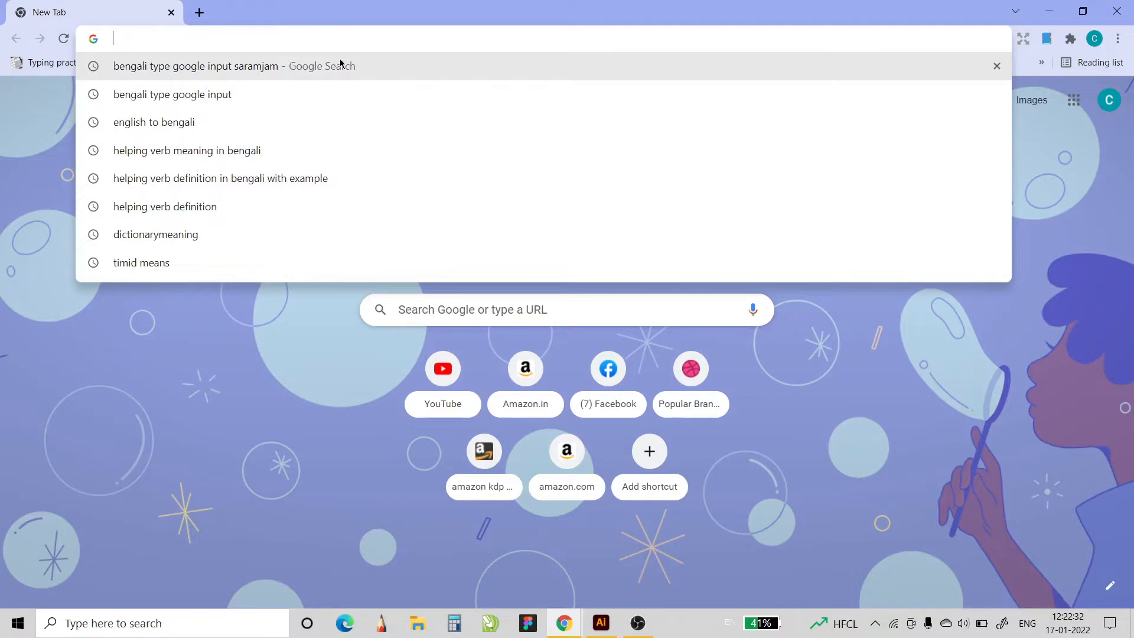
pyautogui.write('amazon')
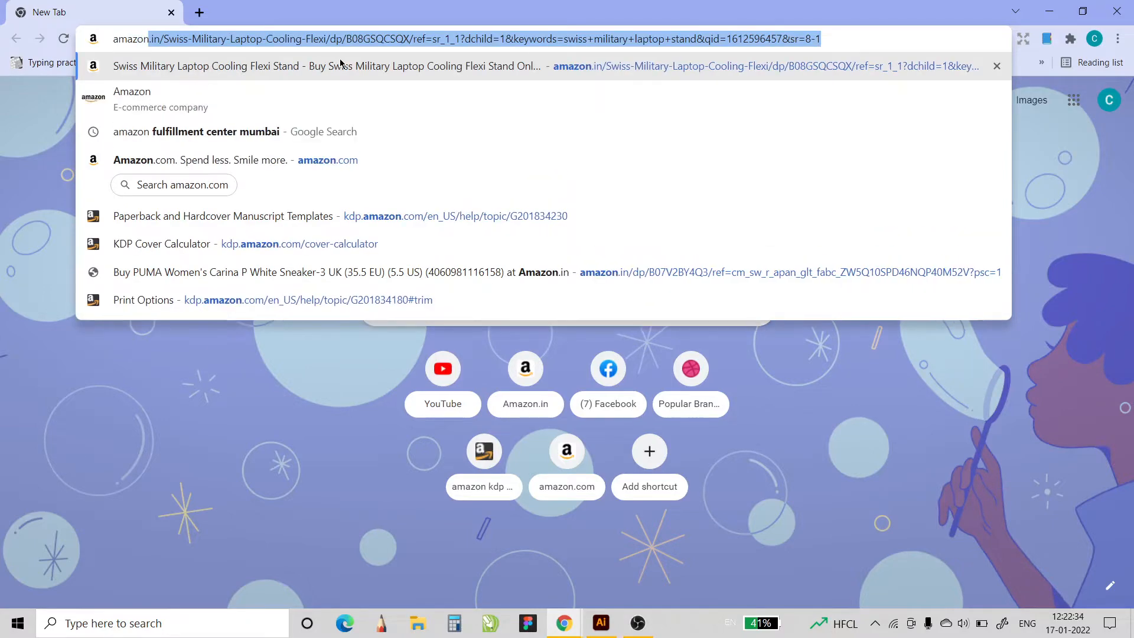
pyautogui.click(203, 244)
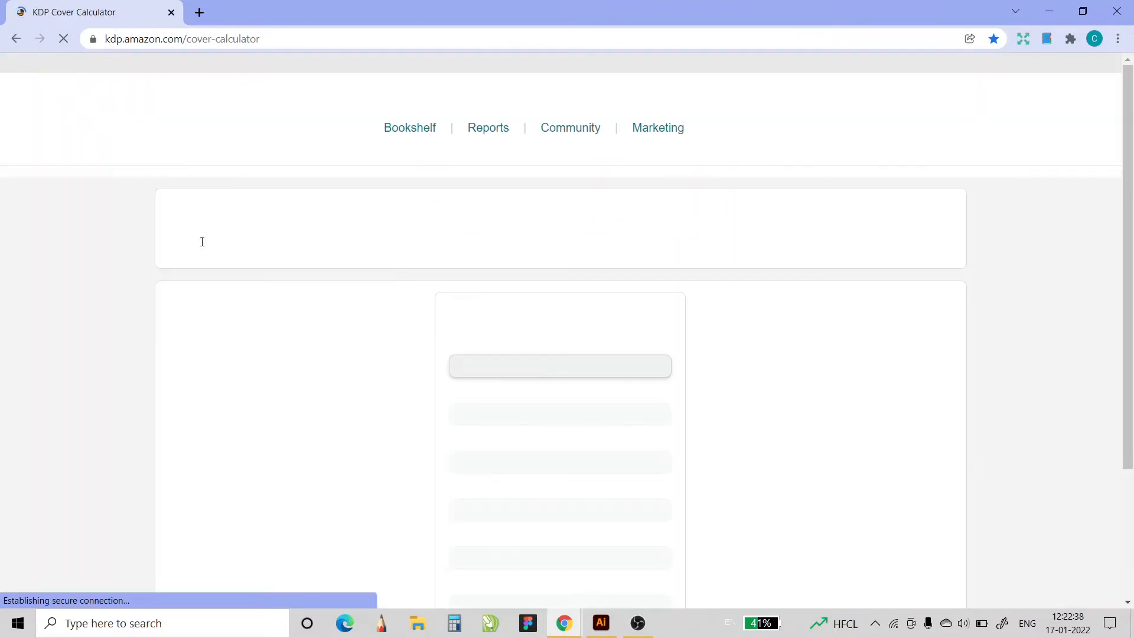
# - Set the book's binding to Paperback, the interior to Black & white and the paper to White paper
pyautogui.scroll(-1, 571, 377)
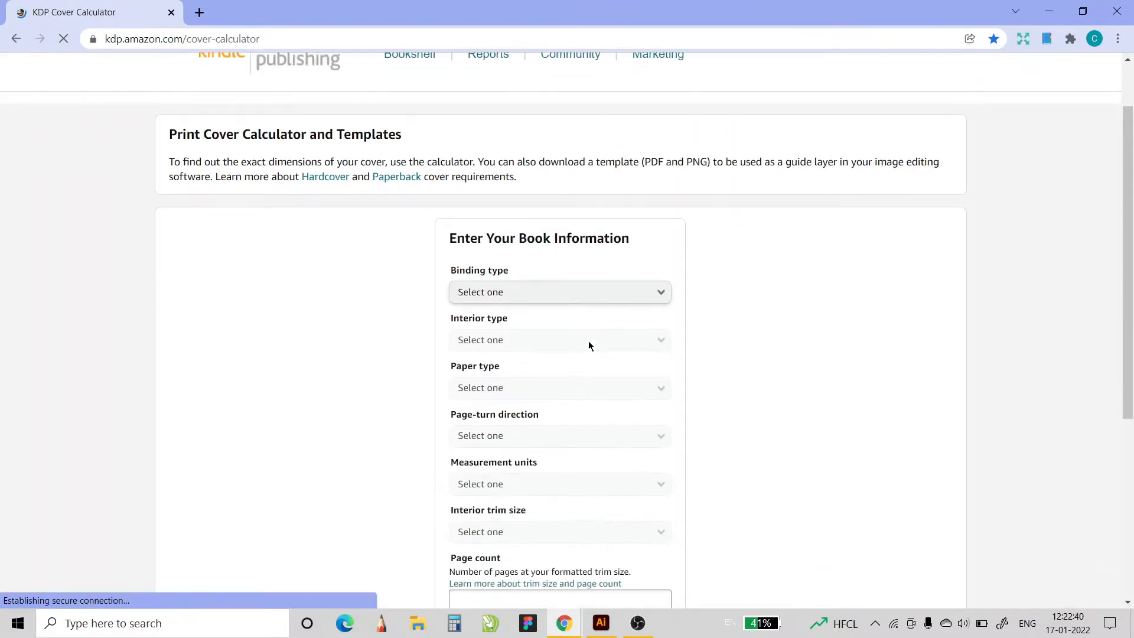
pyautogui.click(601, 292)
pyautogui.click(591, 311)
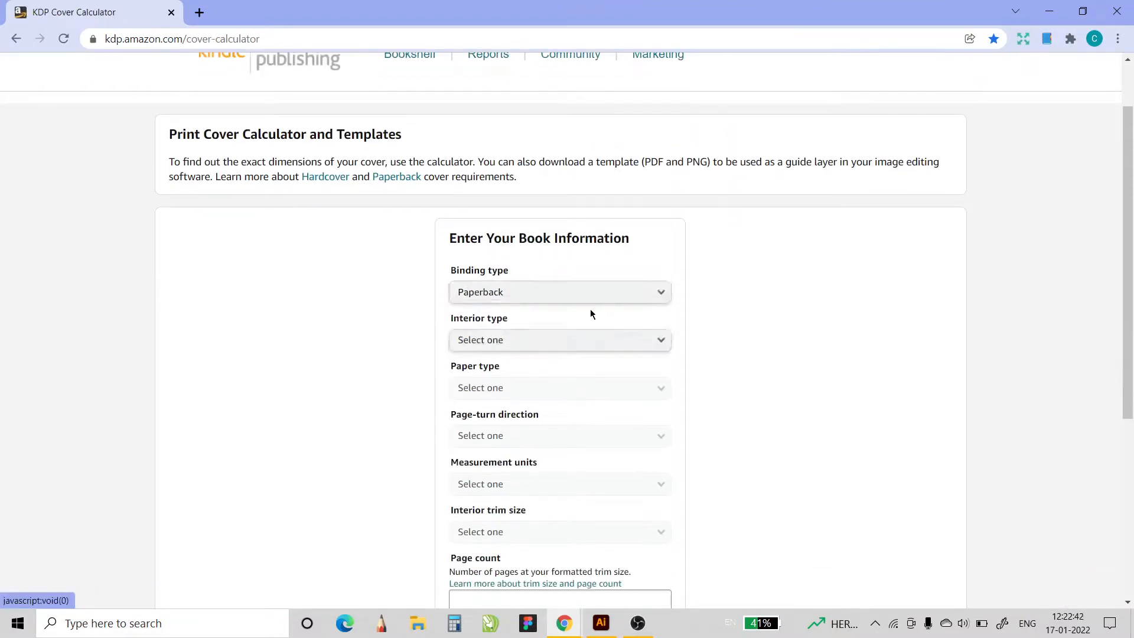
pyautogui.scroll(-1, 590, 309)
pyautogui.click(593, 270)
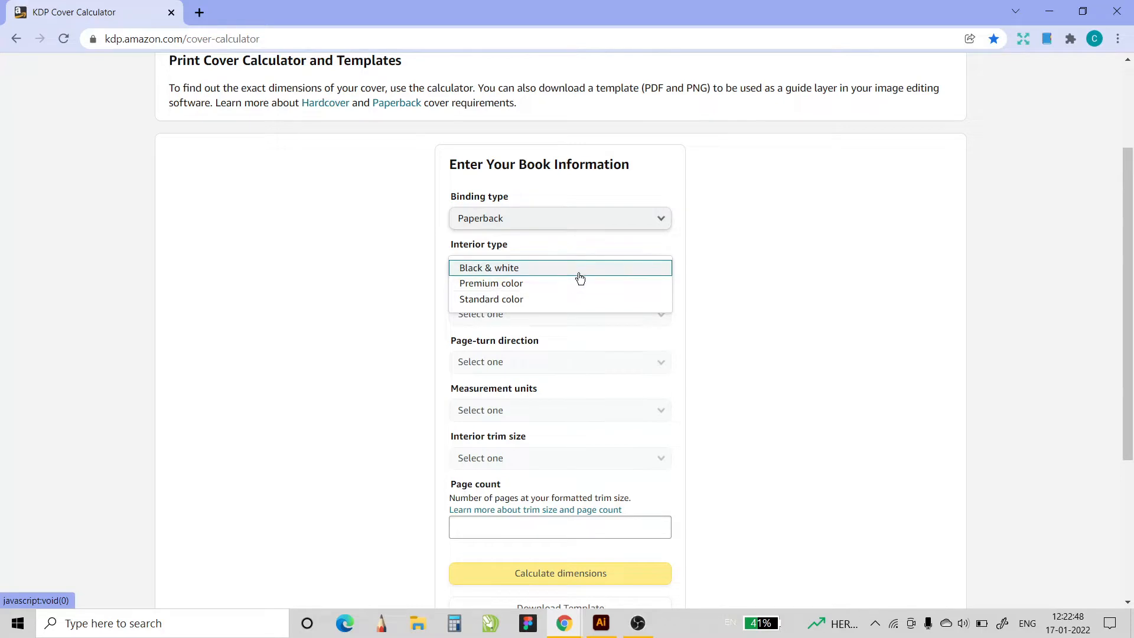
pyautogui.click(565, 274)
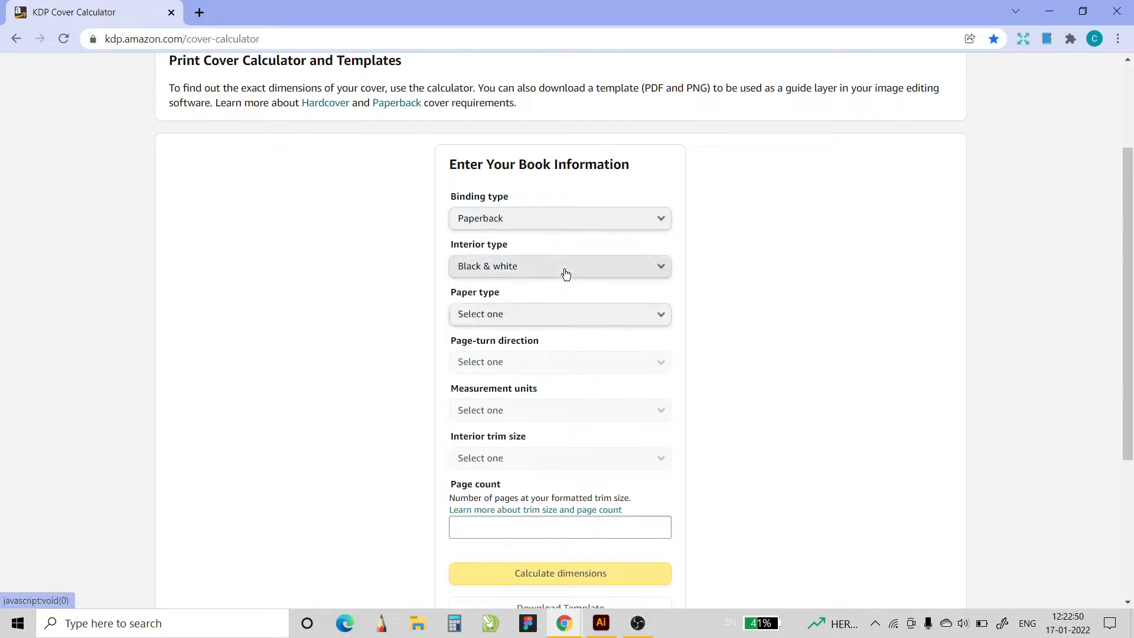
pyautogui.click(565, 311)
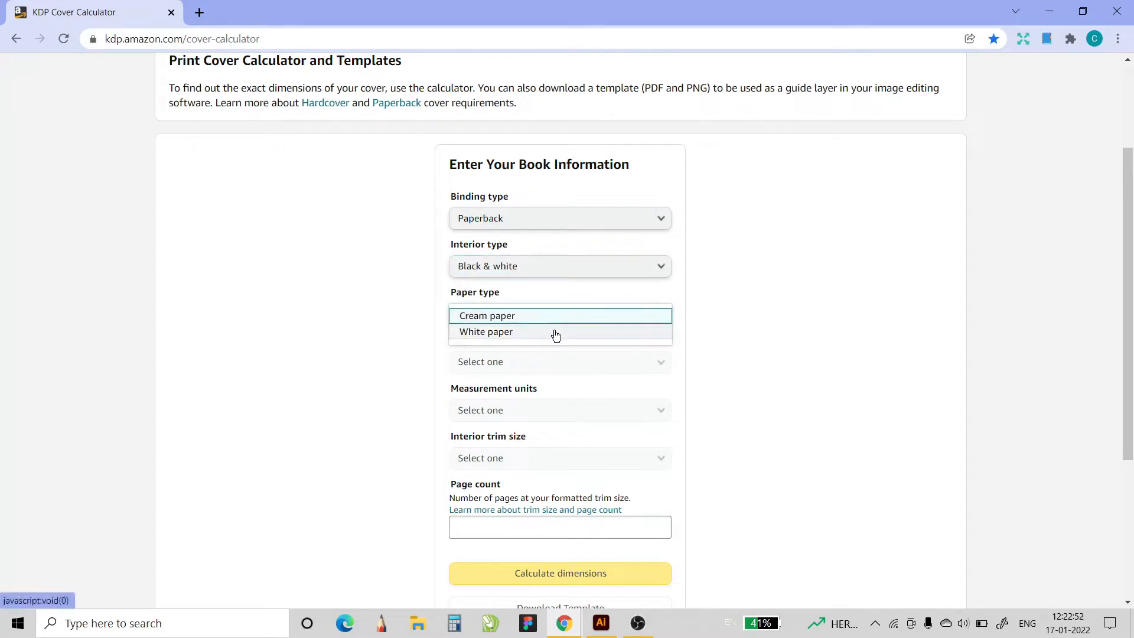
pyautogui.click(554, 329)
# - Set the page-turn direction to Left to Right, the units to Inches and the interior trim size to 6 x 9 in
pyautogui.click(549, 363)
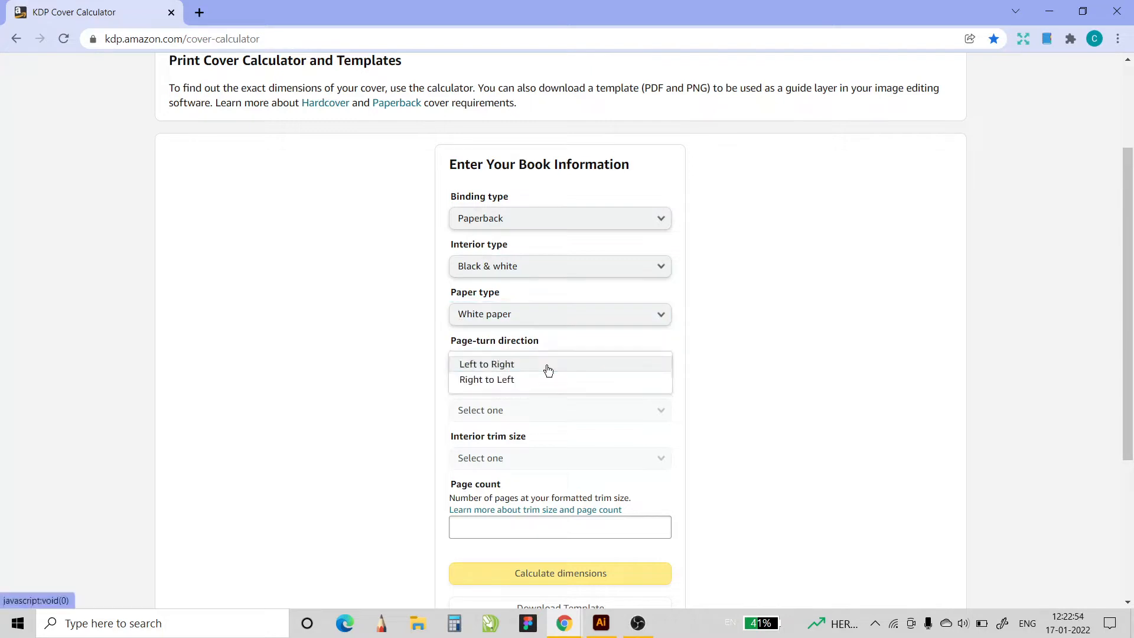
pyautogui.click(543, 366)
pyautogui.click(543, 412)
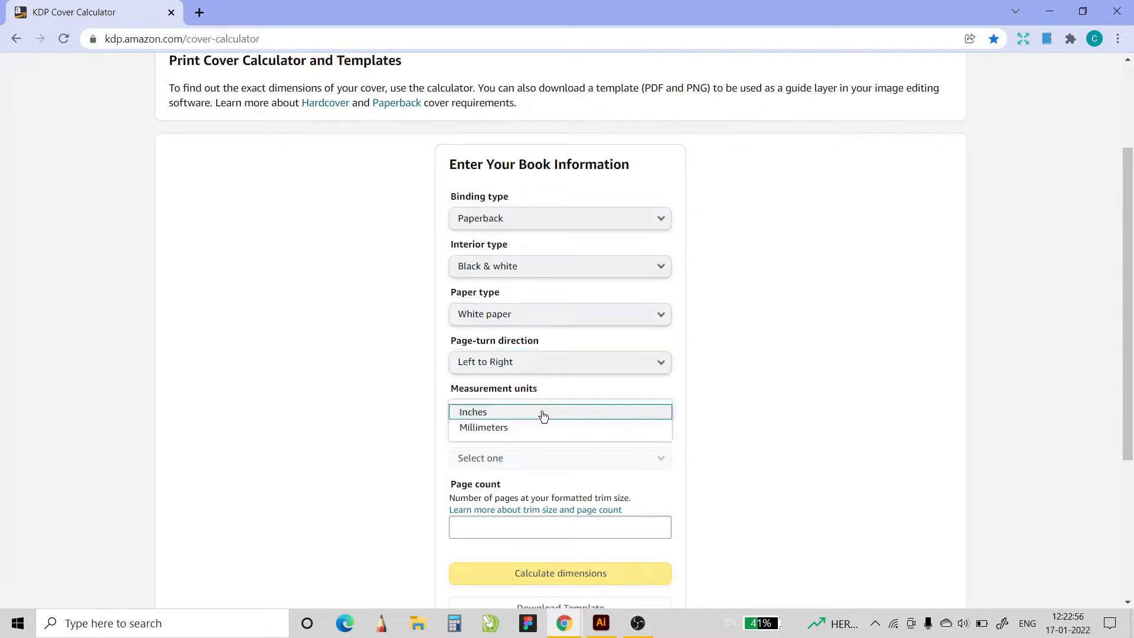
pyautogui.click(540, 413)
pyautogui.click(533, 459)
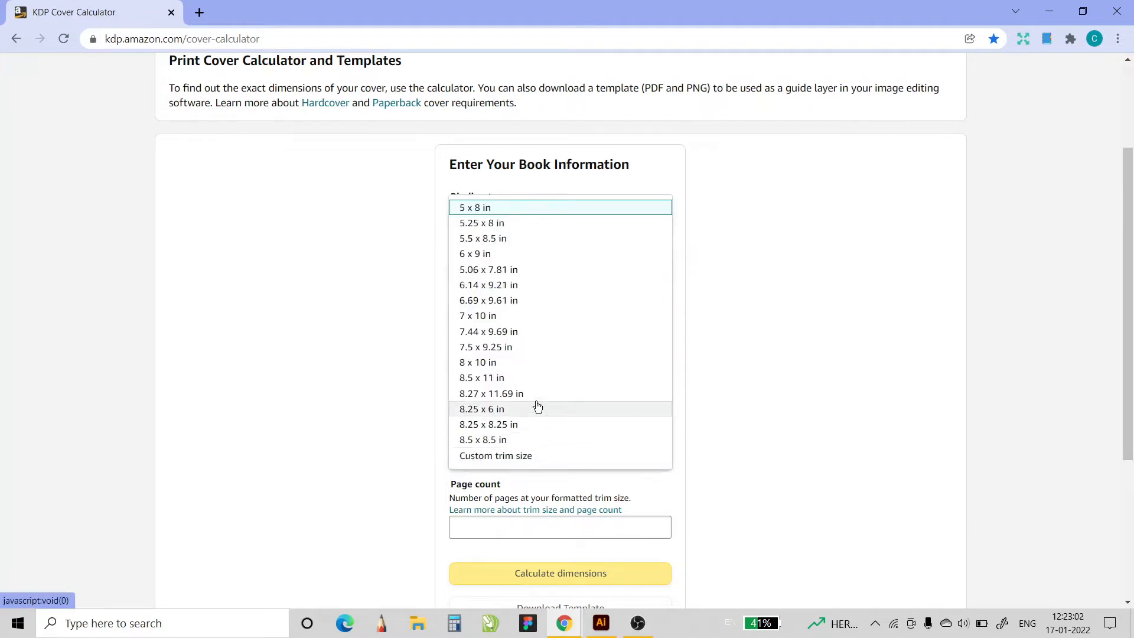
pyautogui.click(538, 255)
# - Enter a page count of 120 and calculate the cover dimensions
pyautogui.scroll(-1, 532, 482)
pyautogui.click(500, 456)
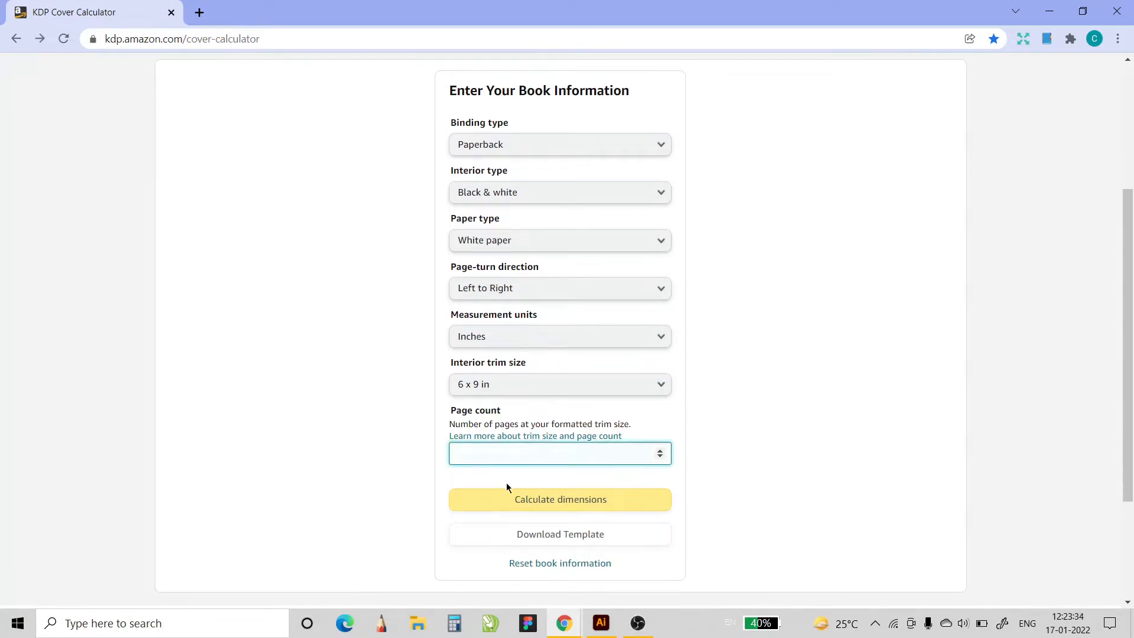
pyautogui.write('120')
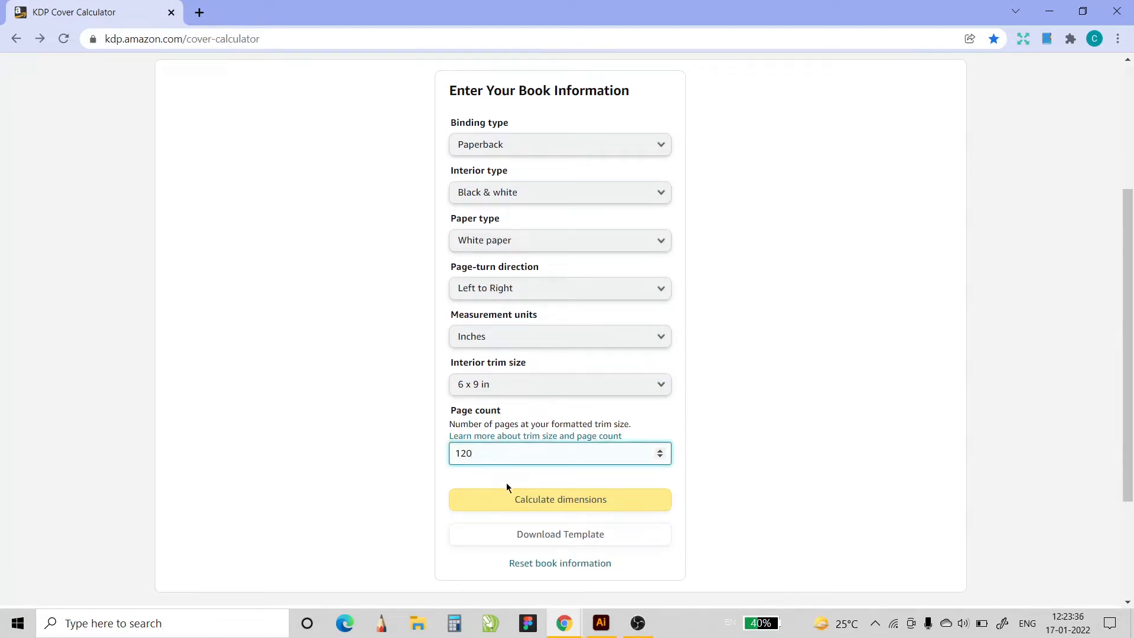
pyautogui.click(547, 498)
pyautogui.scroll(-5, 877, 473)
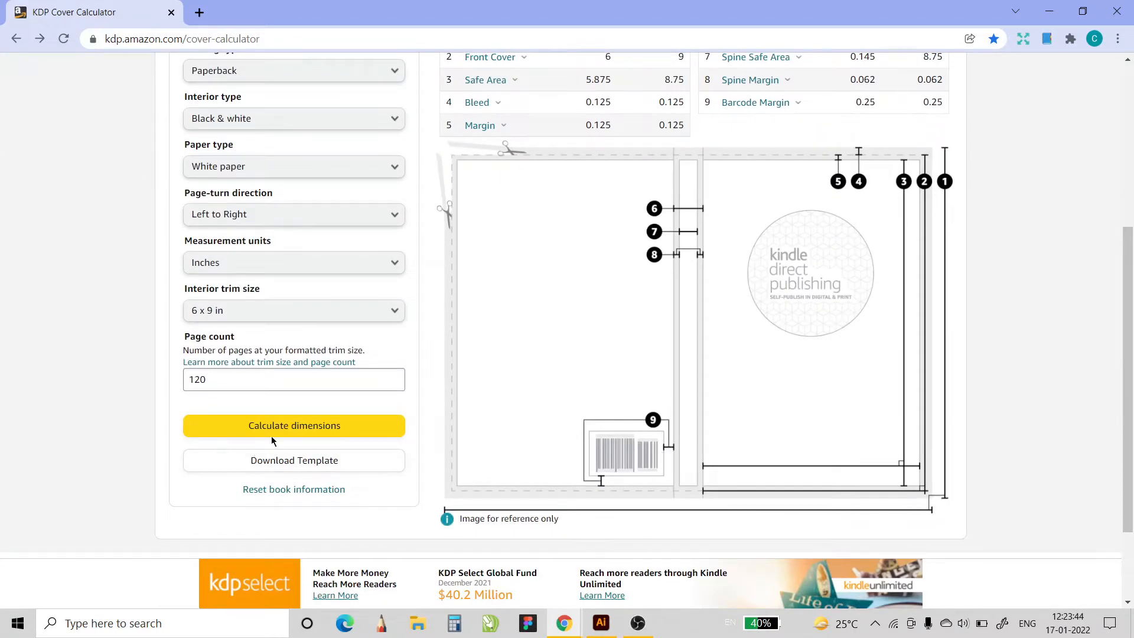
# - Download the cover template and extract its zip archive into a folder of the same name in Downloads
pyautogui.click(267, 466)
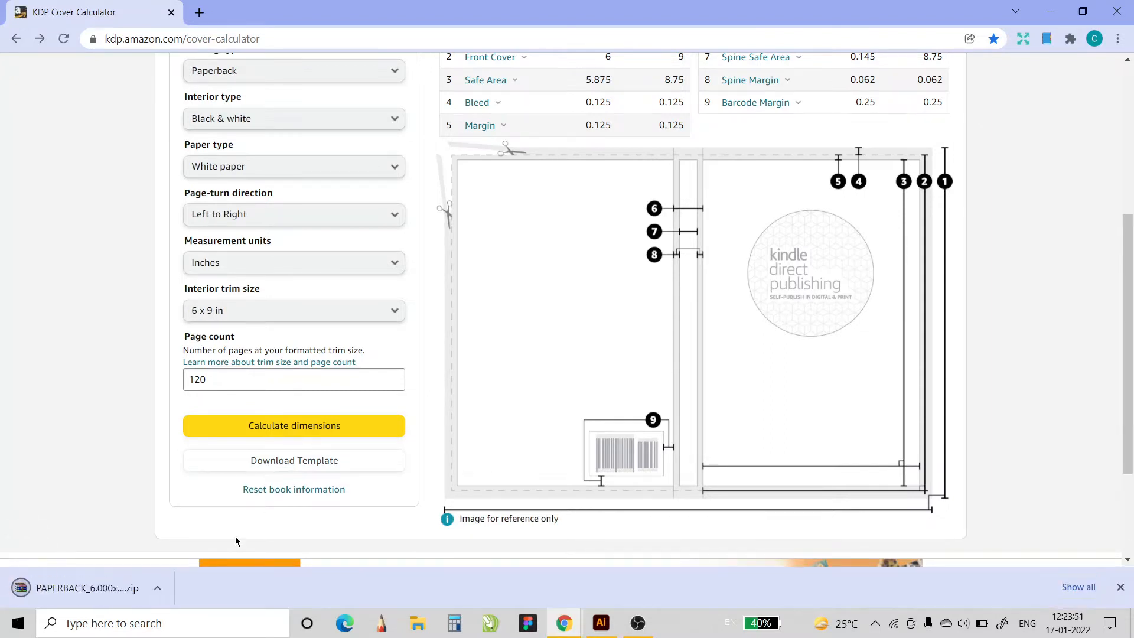
pyautogui.click(157, 590)
pyautogui.click(181, 536)
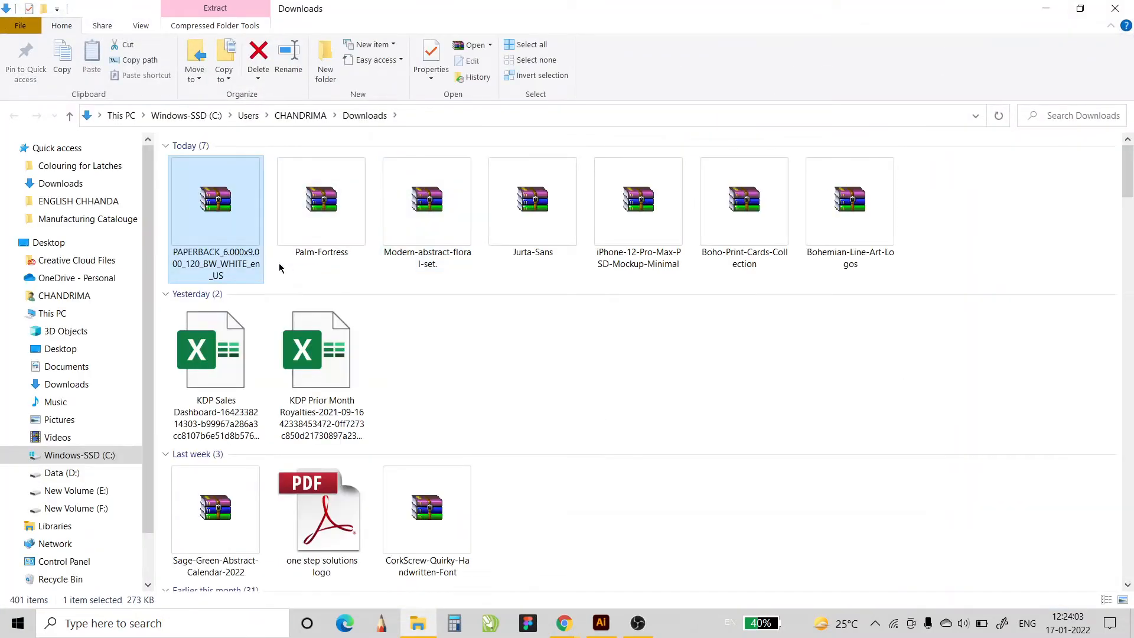
pyautogui.rightClick(220, 242)
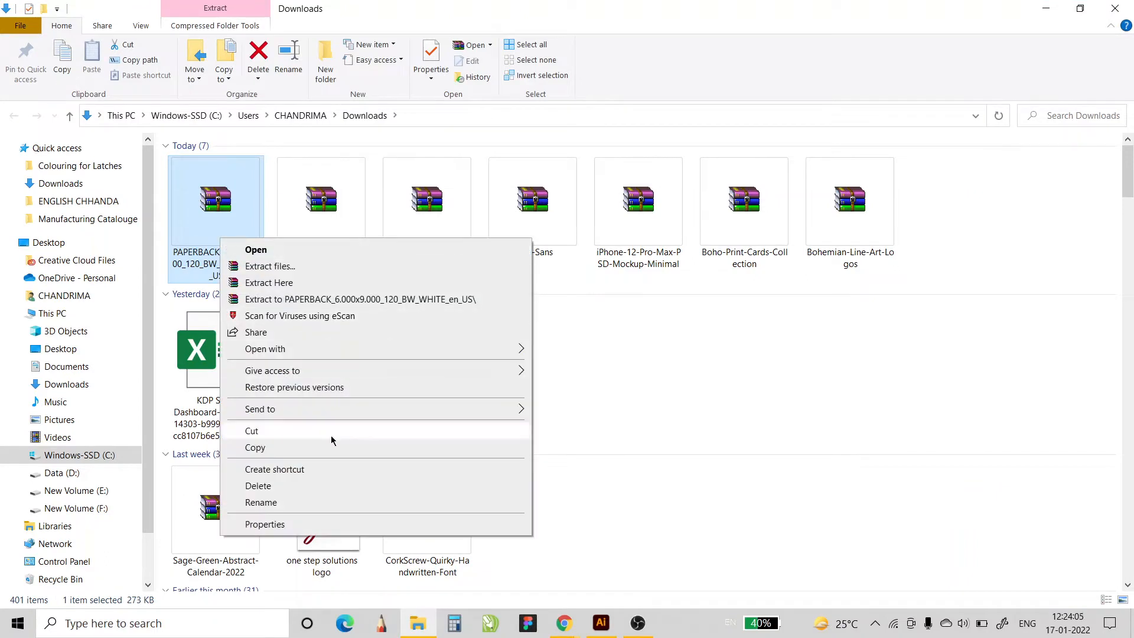
pyautogui.click(364, 299)
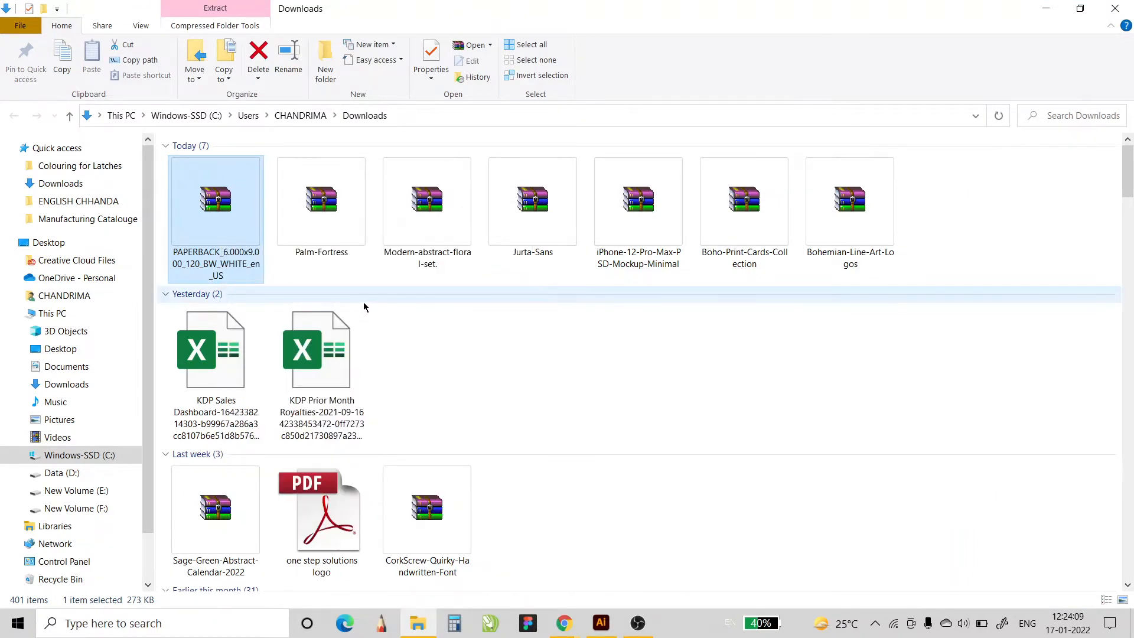
# - Open the extracted PAPERBACK_6.000x9.000_120_BW_WHITE_en_US folder and place its PNG template into the Illustrator document
pyautogui.click(934, 238)
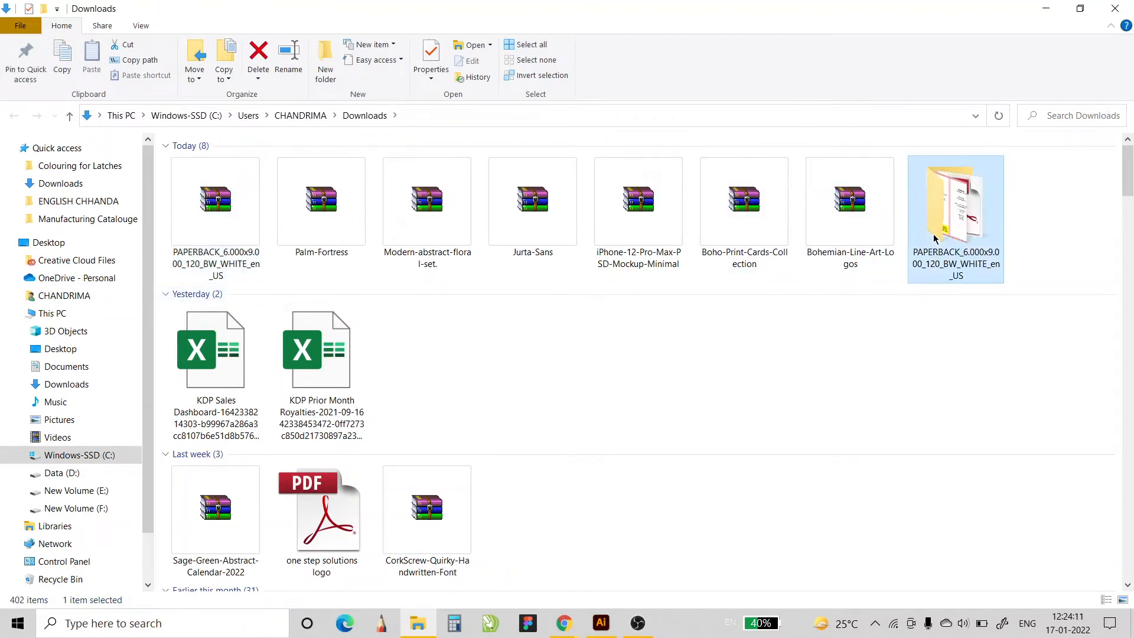
pyautogui.doubleClick(934, 238)
pyautogui.click(246, 183)
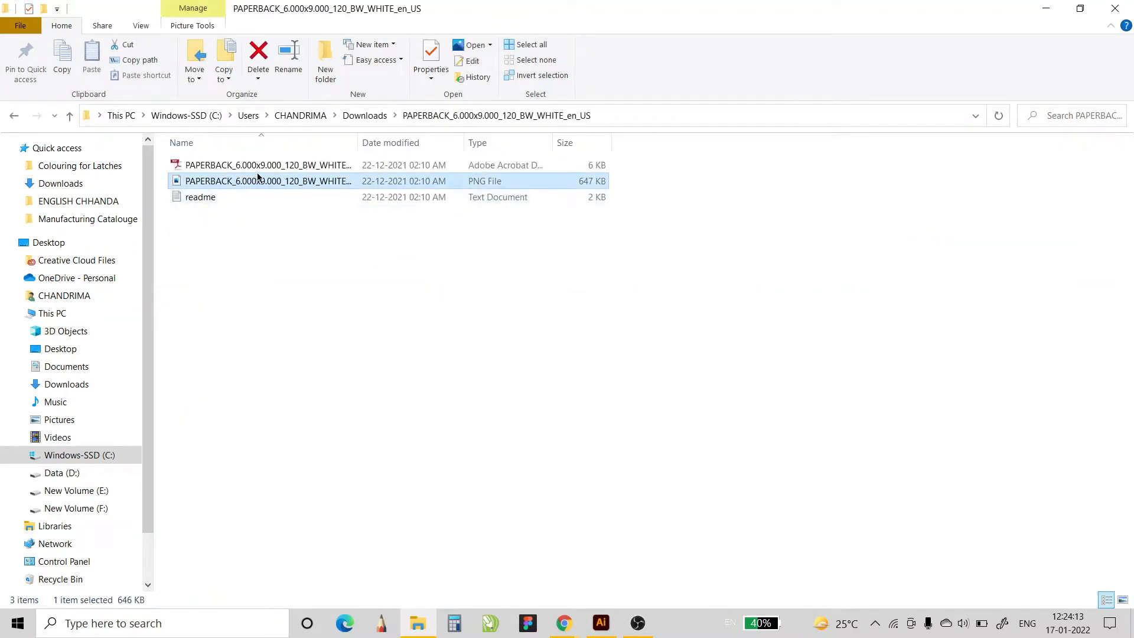
pyautogui.moveTo(260, 182); pyautogui.dragTo(589, 367)
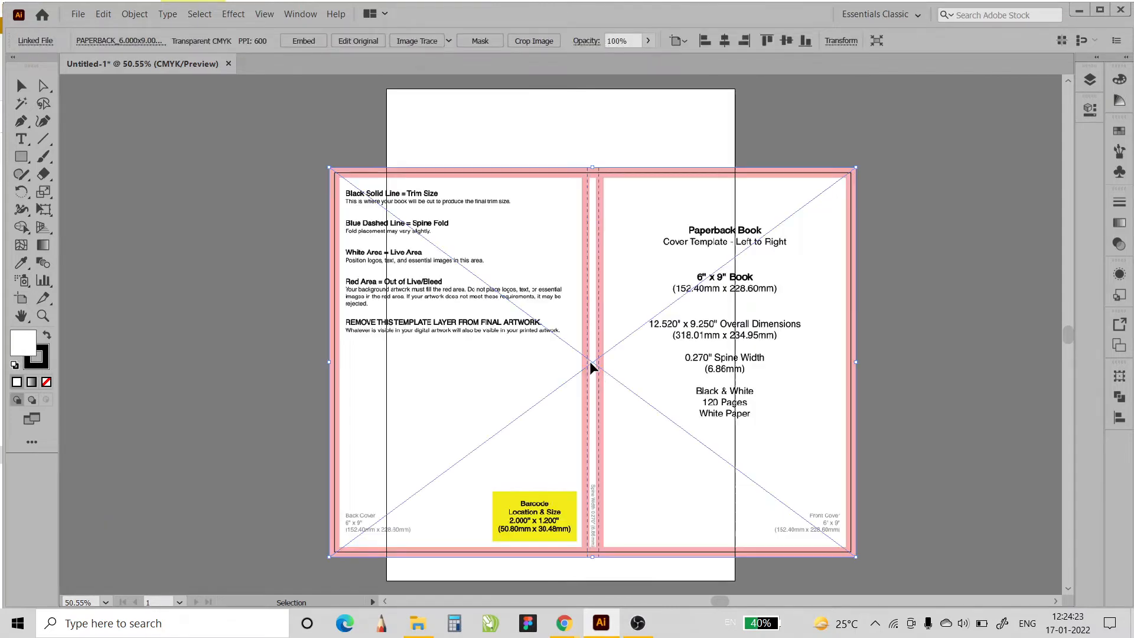
# - Move the cover template clear of the A4 artboard and create a new artboard fitted to the template
pyautogui.scroll(-3, 589, 369)
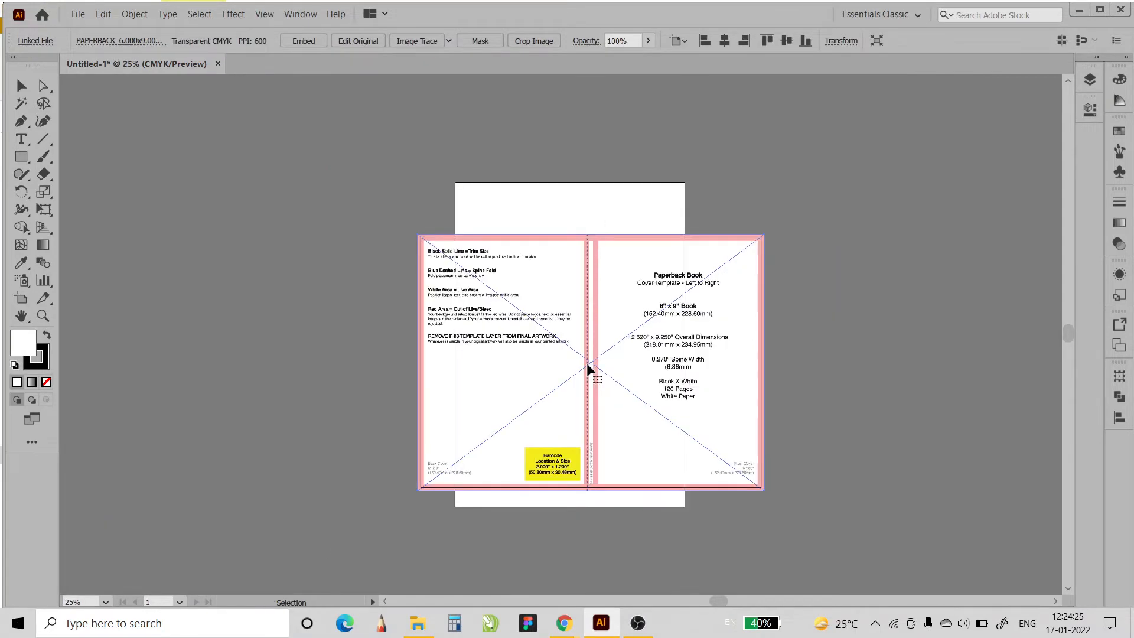
pyautogui.moveTo(550, 380); pyautogui.dragTo(625, 399)
pyautogui.click(21, 298)
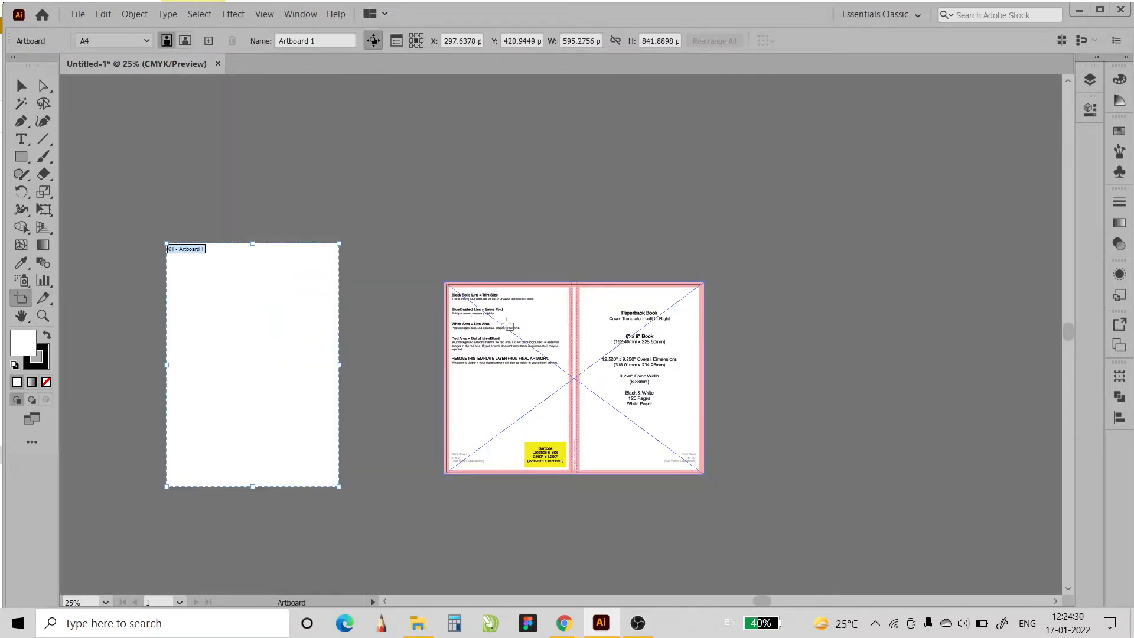
pyautogui.click(506, 323)
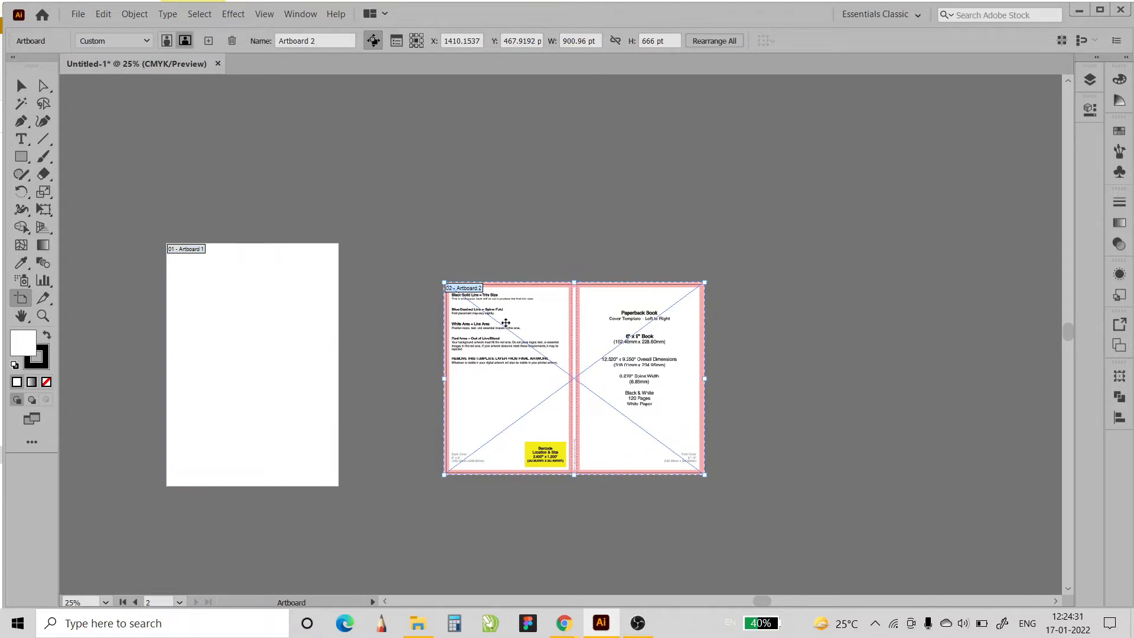
# - Delete the blank A4 artboard and embed the placed cover template image
pyautogui.click(224, 290)
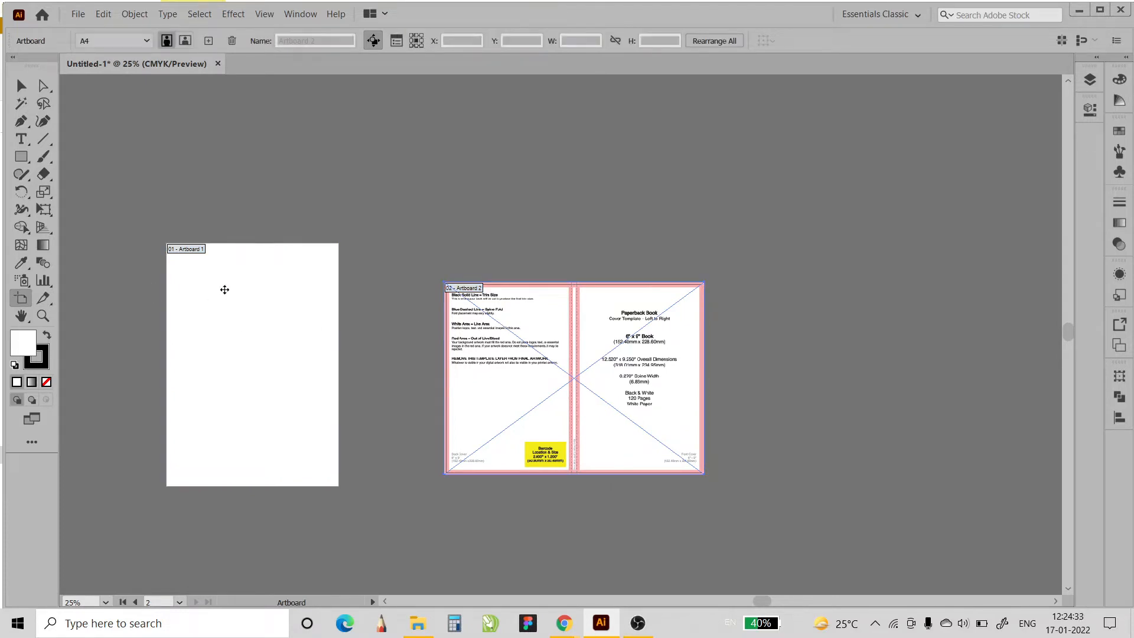
pyautogui.press('Delete')
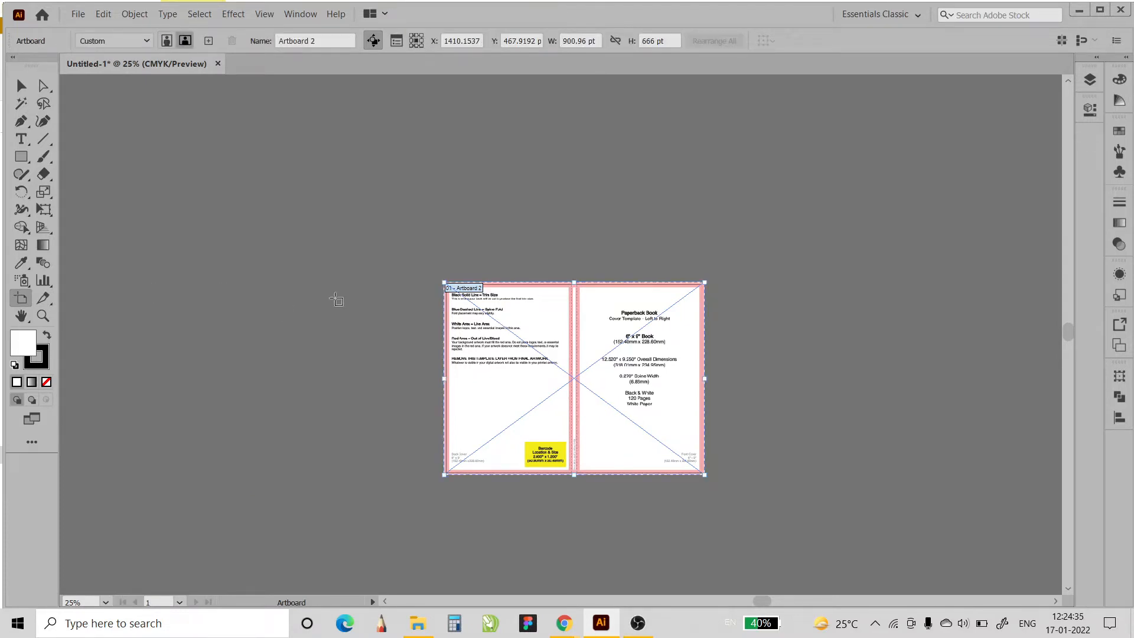
pyautogui.press('Escape')
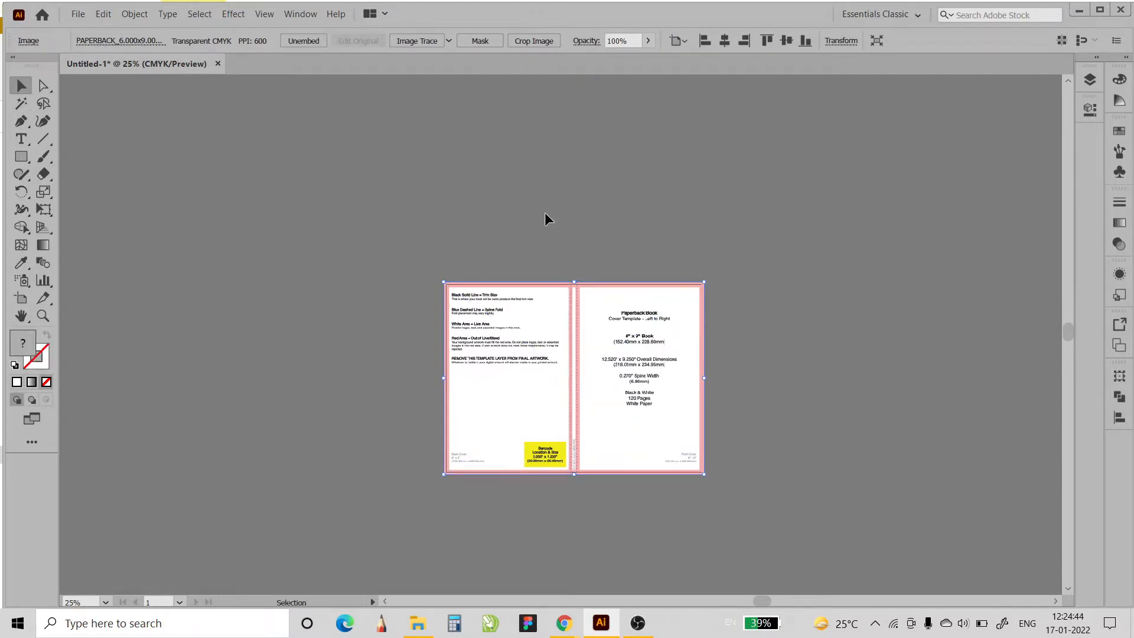
# - Change the screen mode to Full Screen Mode with Menu Bar
pyautogui.click(31, 420)
pyautogui.click(105, 455)
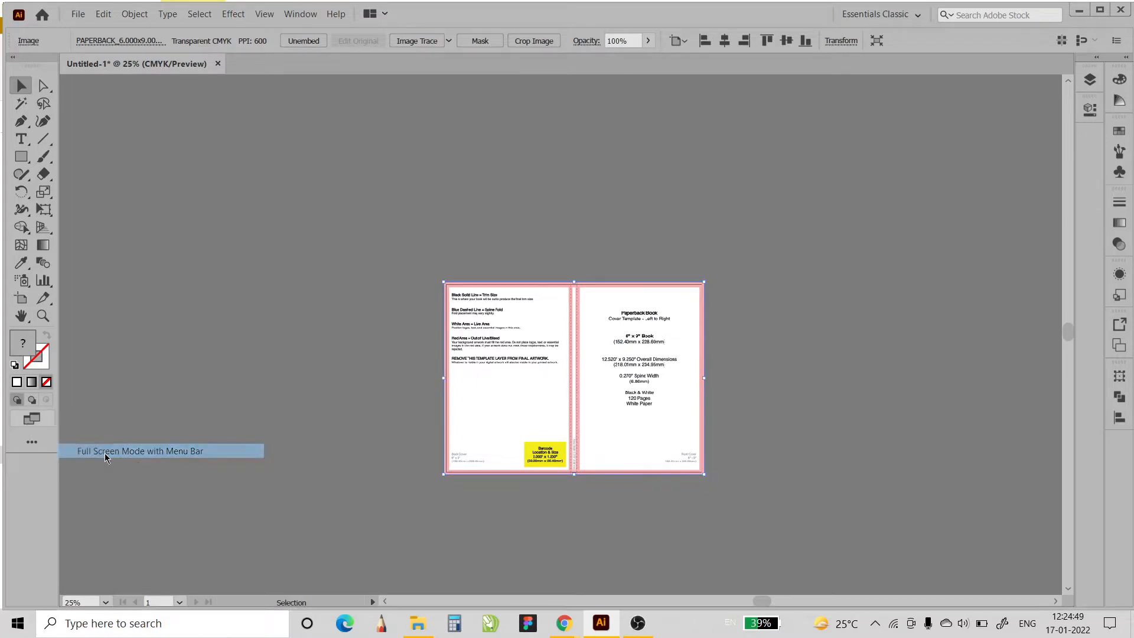
pyautogui.scroll(2, 557, 422)
pyautogui.scroll(1, 401, 444)
pyautogui.moveTo(481, 355); pyautogui.dragTo(539, 535)
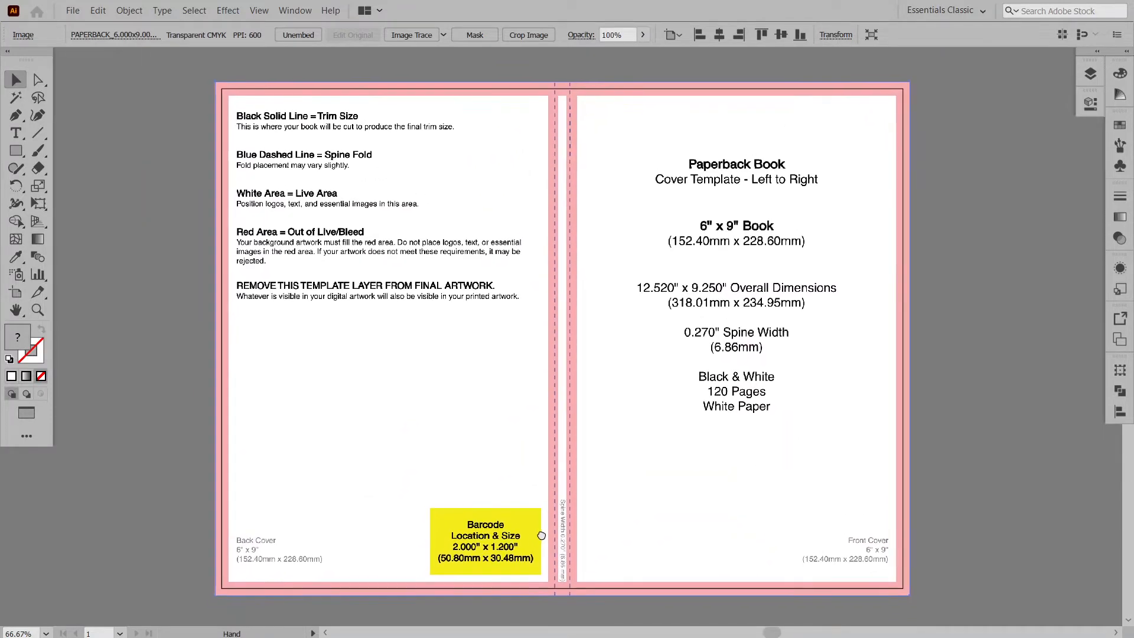
# - Draw a light blue rectangle without a stroke over the live area of the template's front cover
pyautogui.click(16, 150)
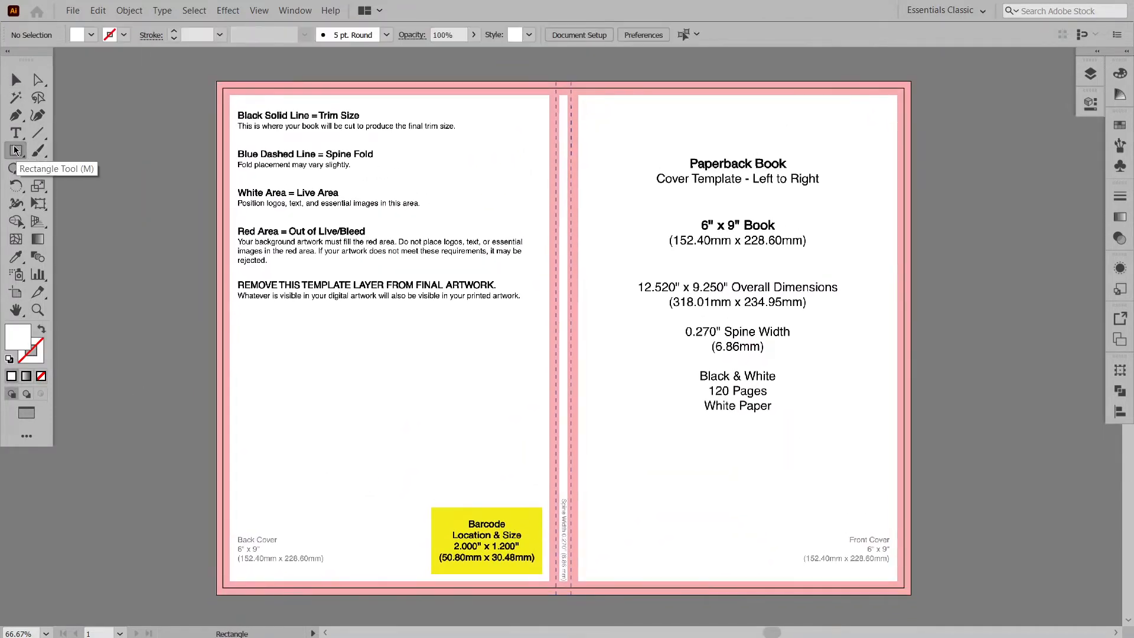
pyautogui.click(1118, 75)
pyautogui.moveTo(1018, 104)
pyautogui.mouseDown()
pyautogui.moveTo(1012, 93)
pyautogui.moveTo(1021, 97)
pyautogui.mouseUp()
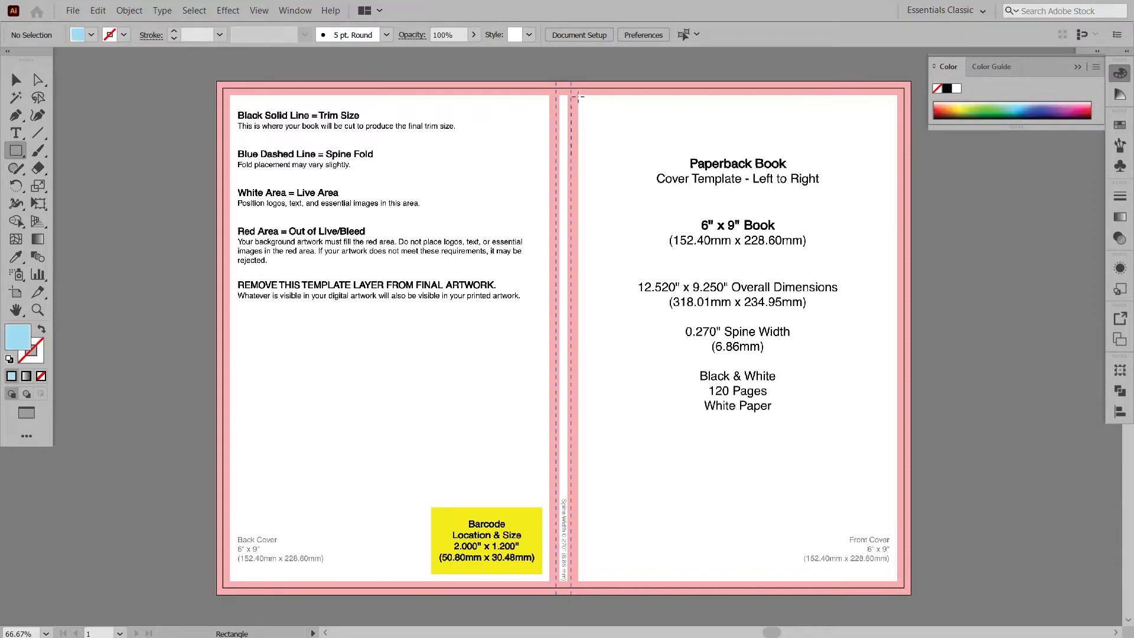
pyautogui.moveTo(576, 94); pyautogui.dragTo(897, 582)
# - Change the front cover rectangle's fill to a paler blue and deselect it
pyautogui.press('v')
pyautogui.moveTo(1013, 115); pyautogui.dragTo(1025, 96)
pyautogui.click(990, 289)
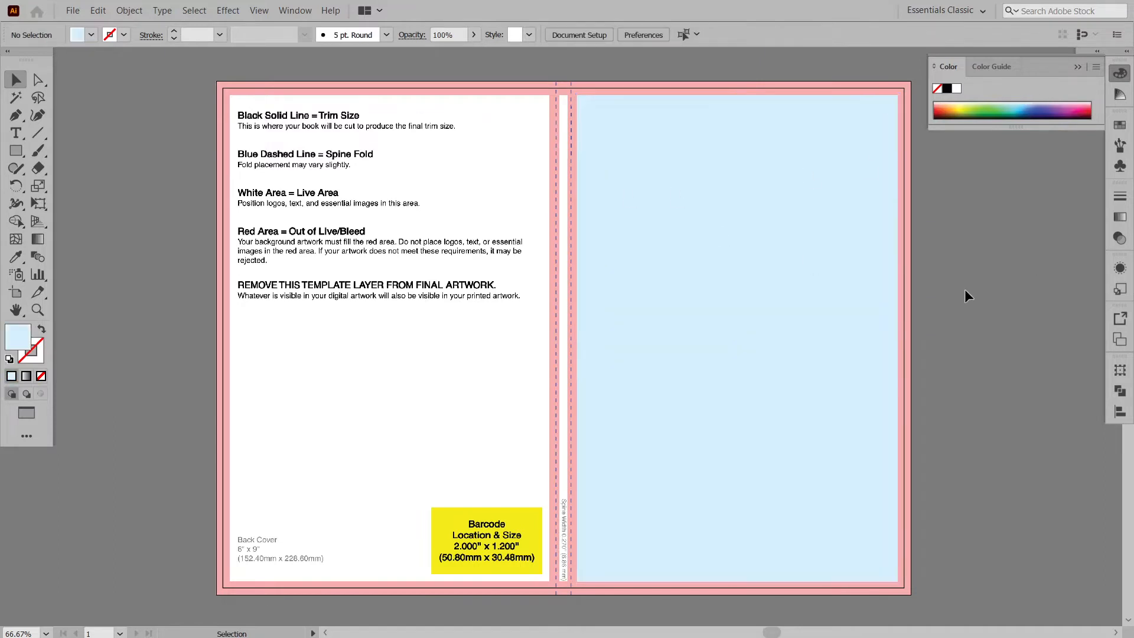
# - Duplicate the front cover's pale blue rectangle onto the live area of the template's back cover and deselect it
pyautogui.click(779, 278)
pyautogui.moveTo(779, 279); pyautogui.dragTo(430, 253)
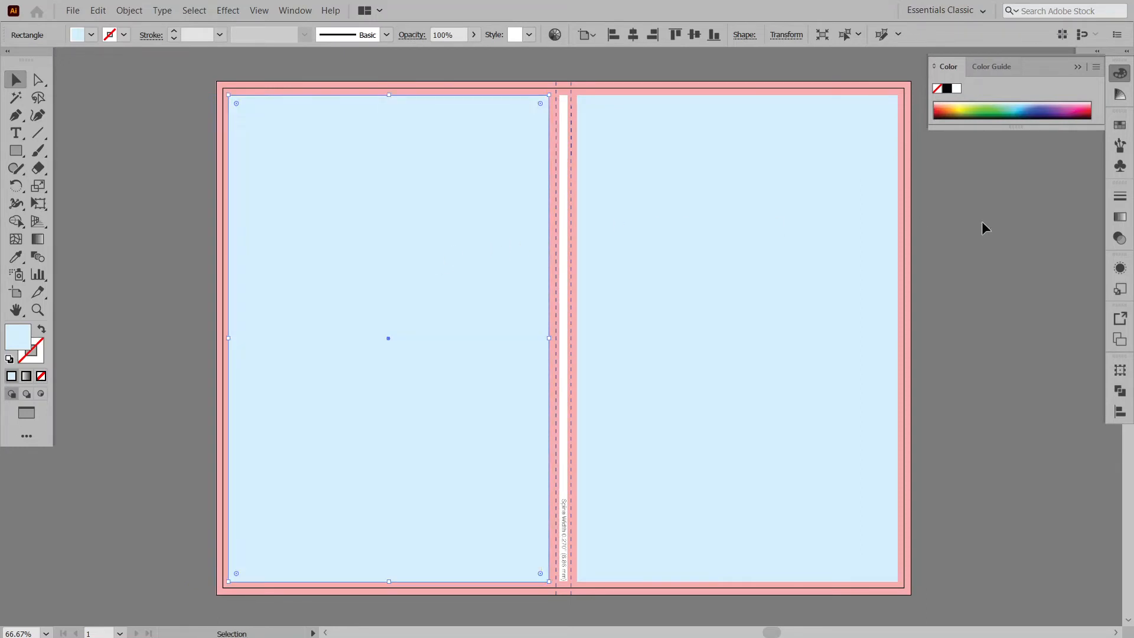
pyautogui.click(998, 263)
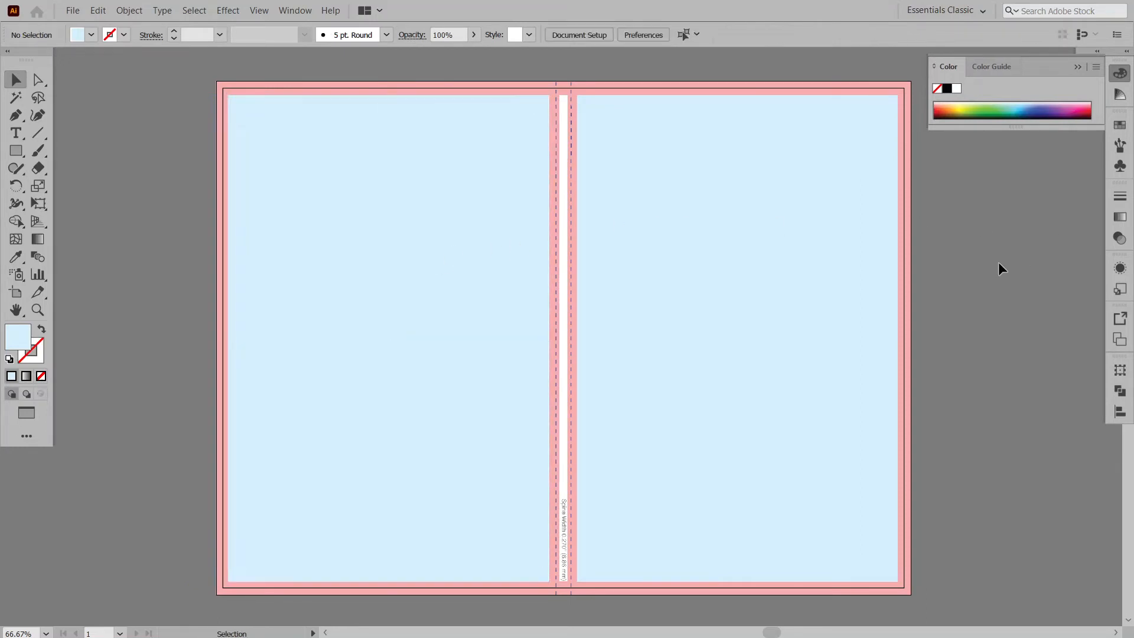
# - Move the template image off the artboard to just above it
pyautogui.click(569, 87)
pyautogui.scroll(-2, 633, 264)
pyautogui.moveTo(632, 263); pyautogui.dragTo(584, 489)
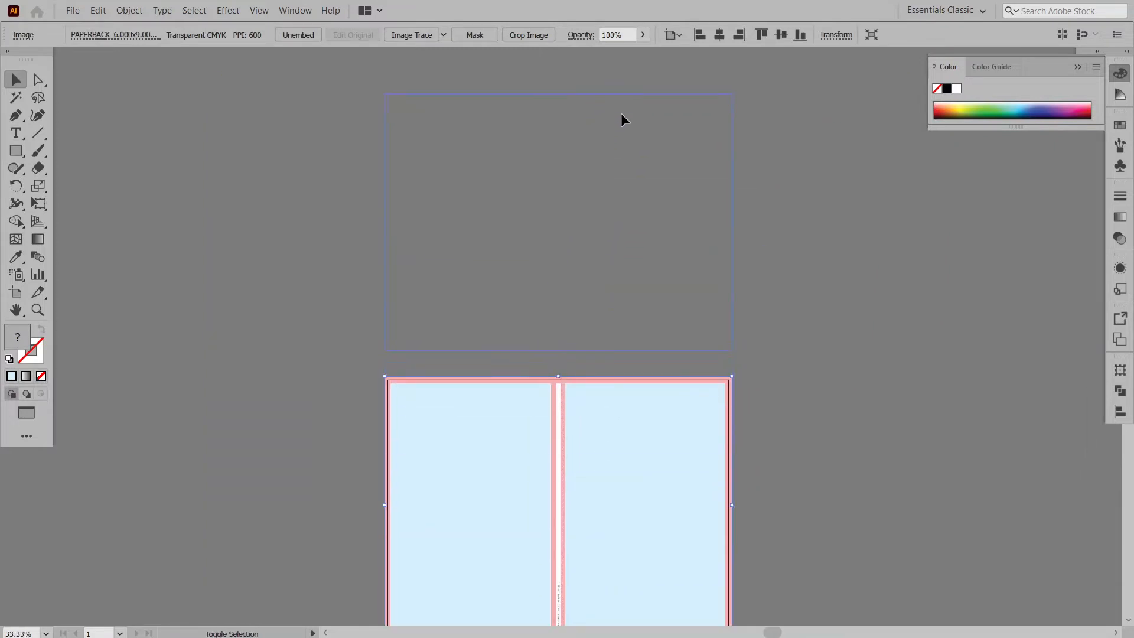
pyautogui.click(770, 441)
pyautogui.moveTo(770, 440); pyautogui.dragTo(754, 198)
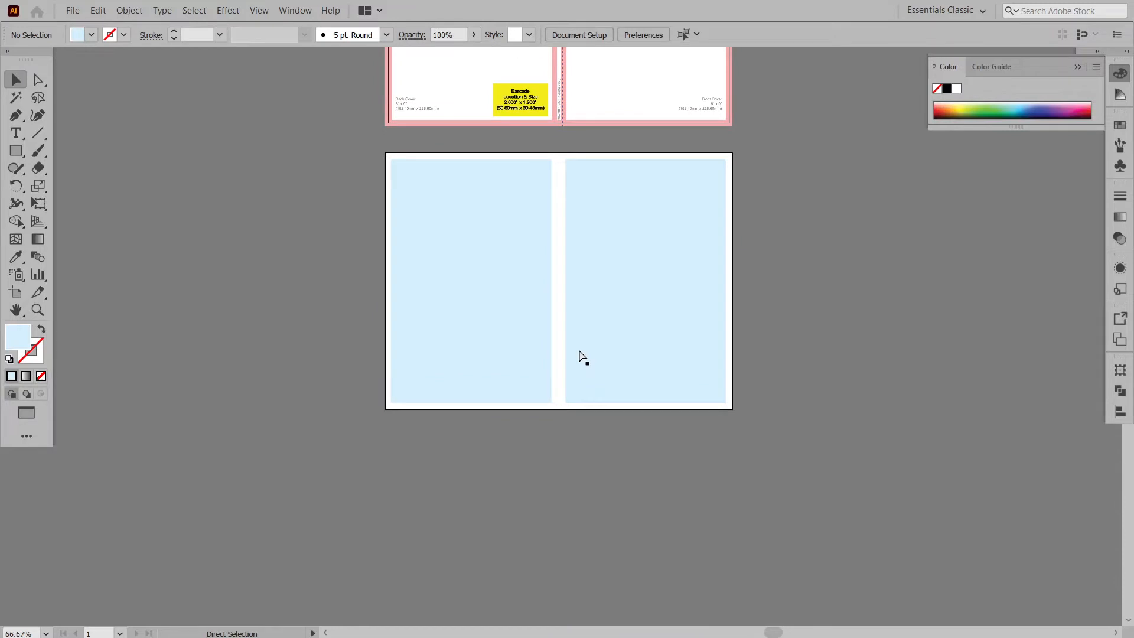
pyautogui.scroll(2, 580, 355)
pyautogui.moveTo(640, 338); pyautogui.dragTo(632, 441)
# - Select the two pale blue cover rectangles and lock both of them in Layer 1
pyautogui.moveTo(115, 193); pyautogui.dragTo(726, 463)
pyautogui.click(1091, 74)
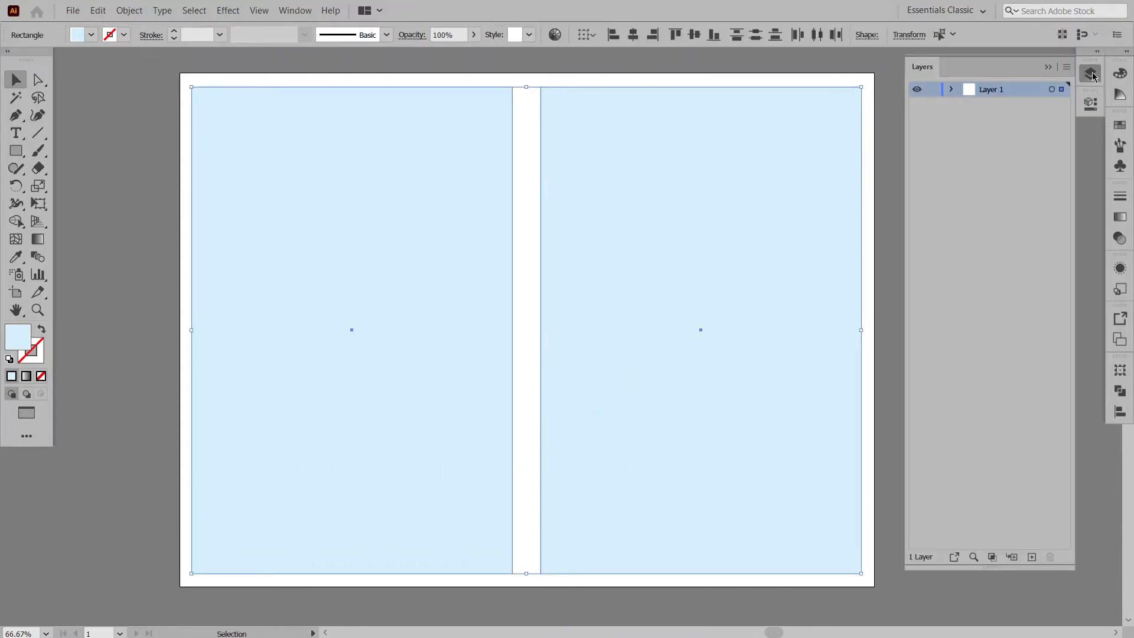
pyautogui.click(951, 89)
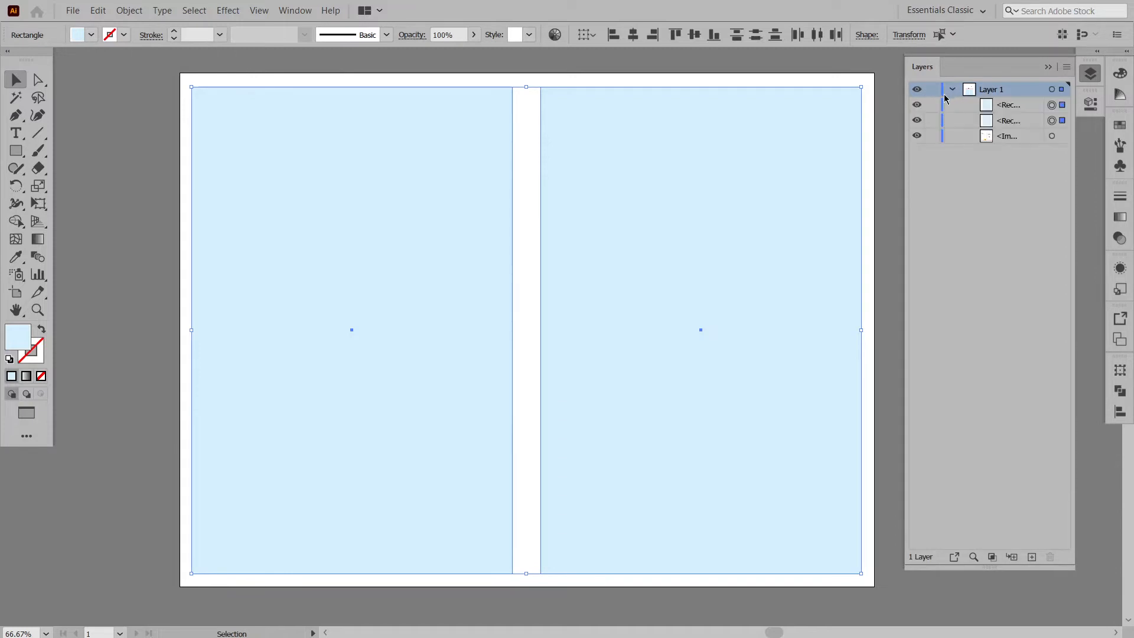
pyautogui.click(932, 105)
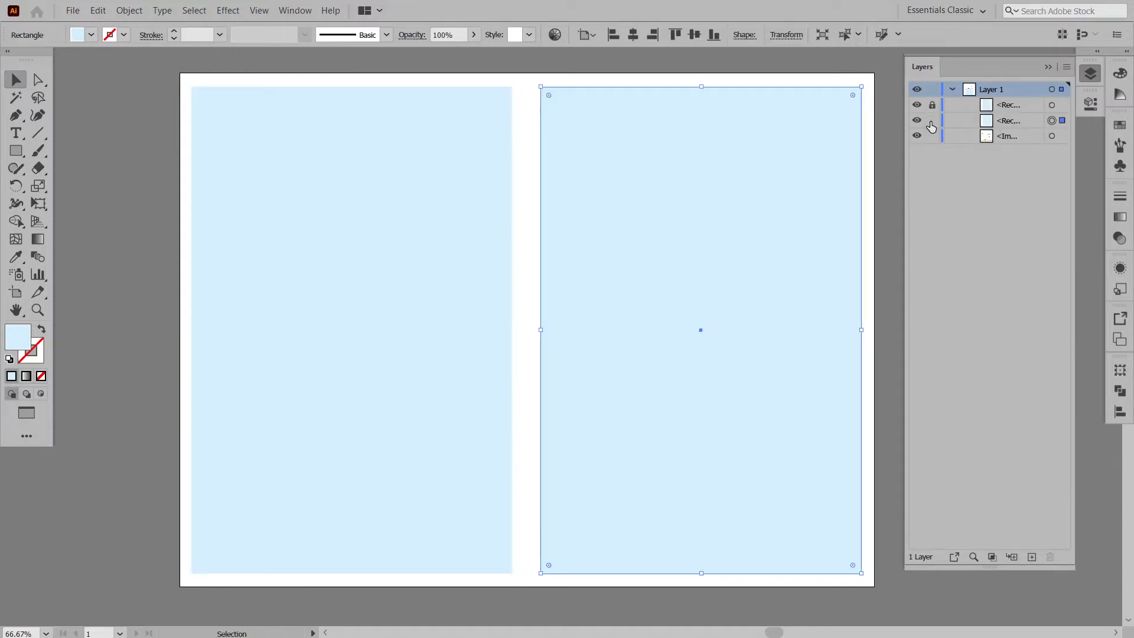
pyautogui.click(932, 121)
# - Add 50 pt Myriad Pro text reading "DO THE THINGS THAT MAKE YOU HAPPY" on the front cover, one word per line
pyautogui.hscroll(2, 703, 187)
pyautogui.hscroll(-2, 719, 187)
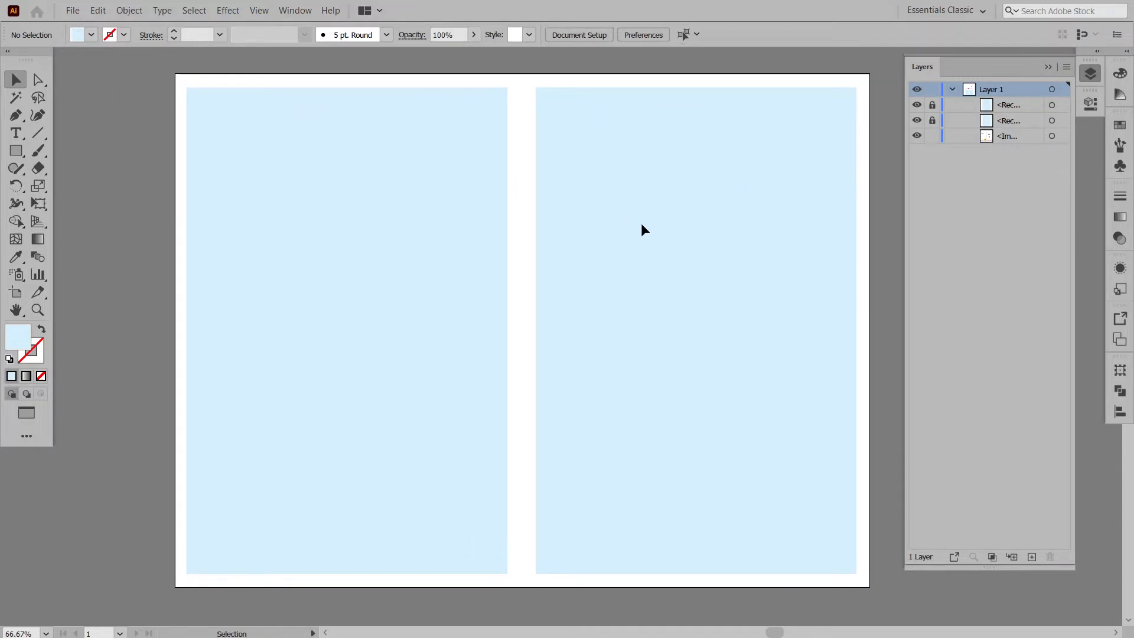
pyautogui.moveTo(670, 215); pyautogui.dragTo(595, 222)
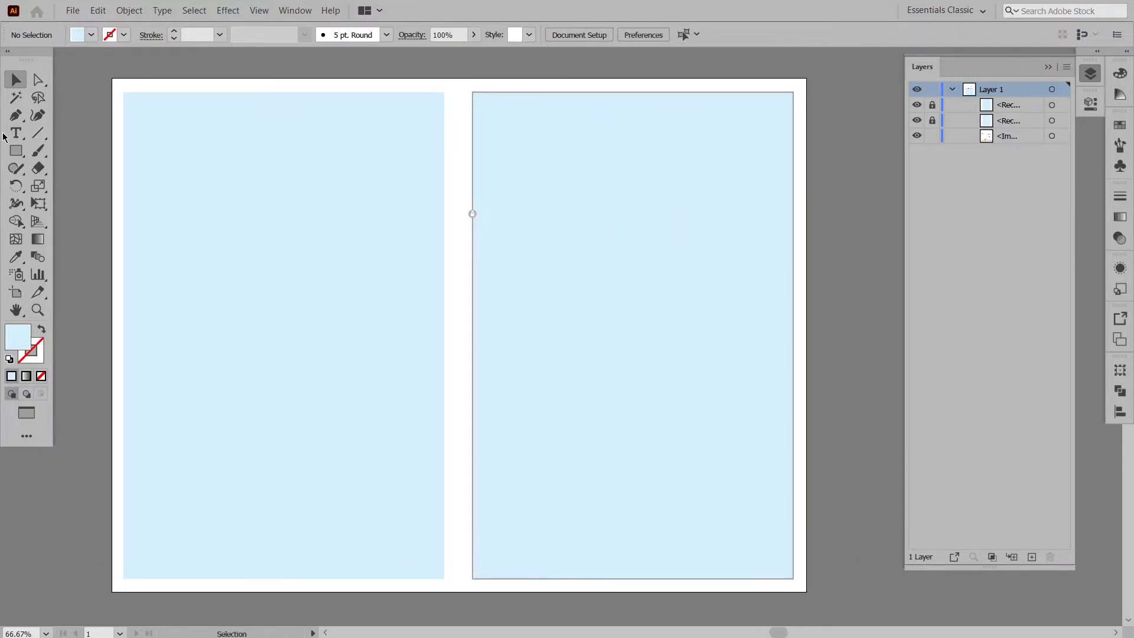
pyautogui.press('t')
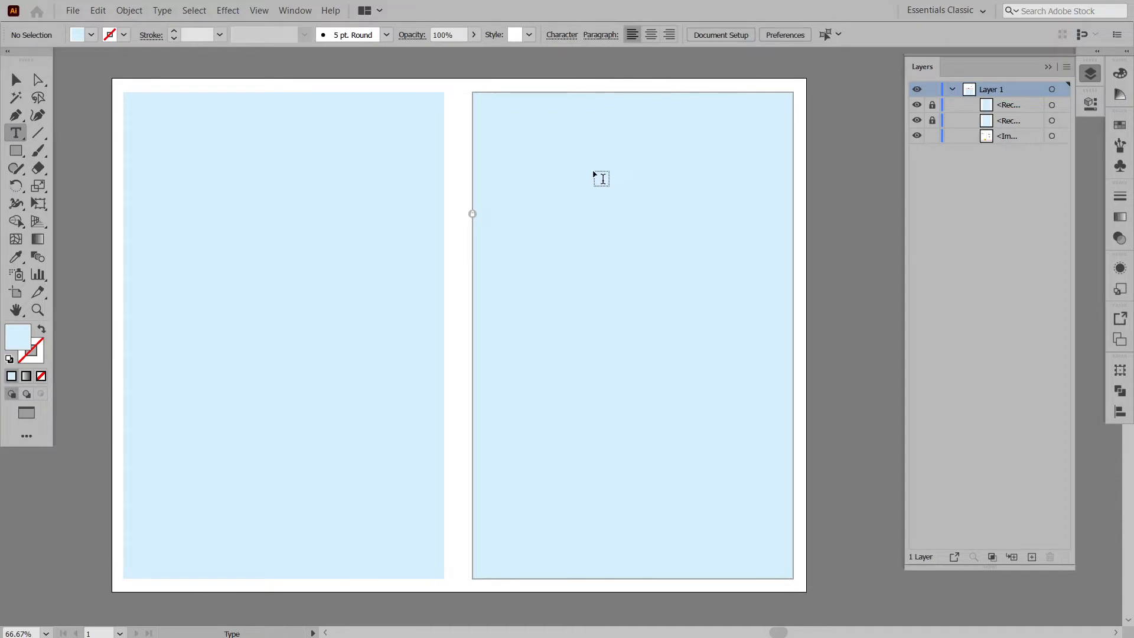
pyautogui.click(594, 170)
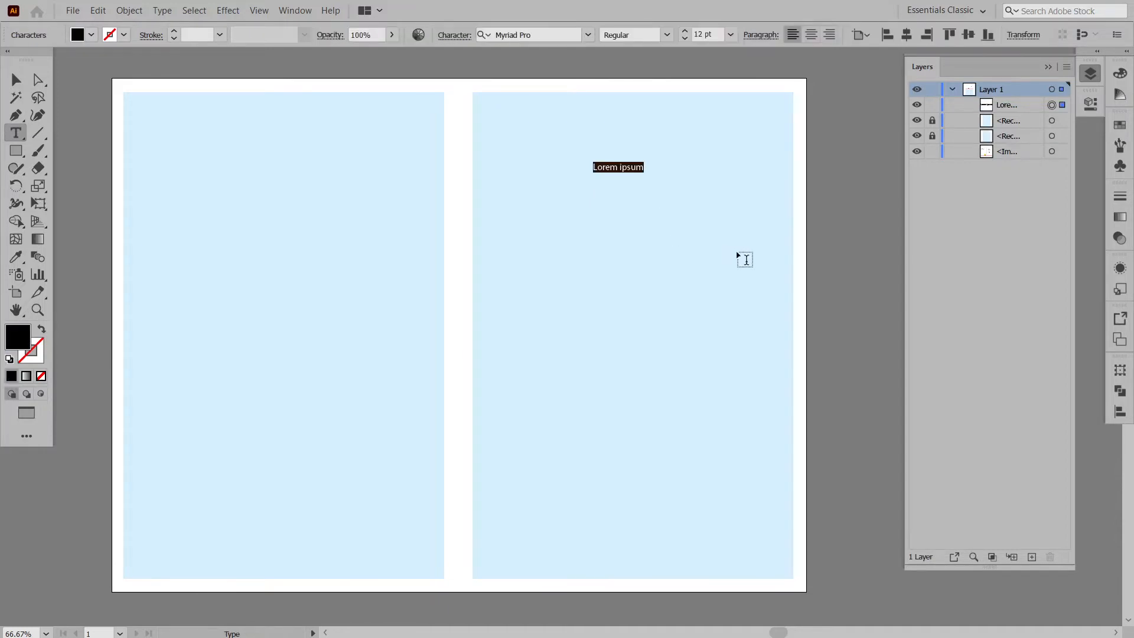
pyautogui.click(709, 35)
pyautogui.scroll(20, 709, 34)
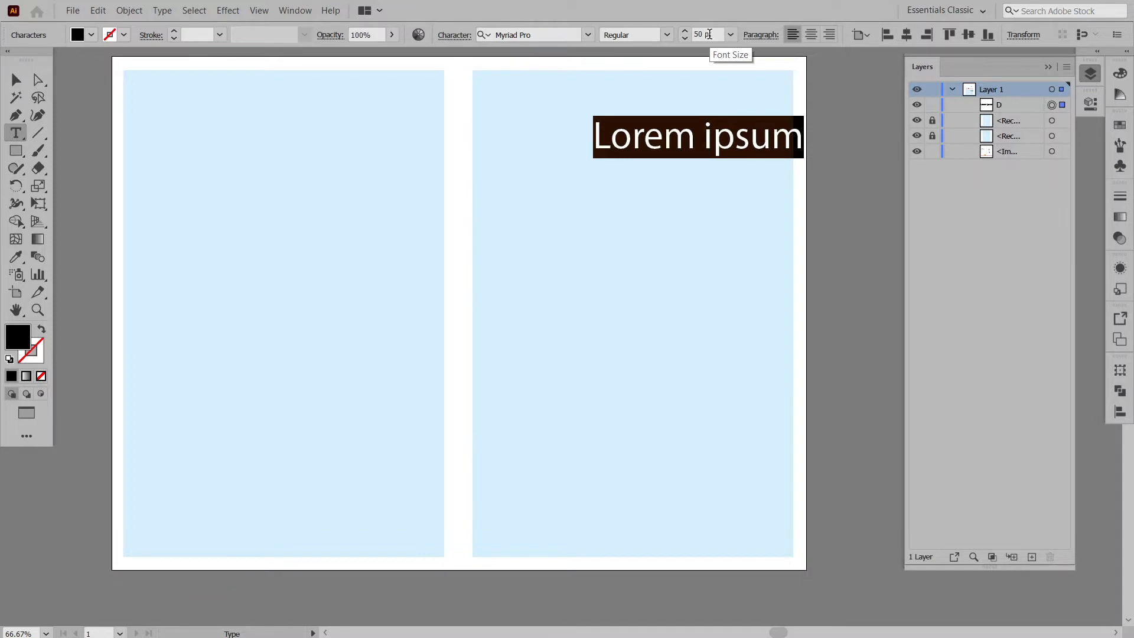
pyautogui.write('DO')
pyautogui.press('Return')
pyautogui.write('THE')
pyautogui.press('Return')
pyautogui.write('THINGS')
pyautogui.press('Return')
pyautogui.write('THAT')
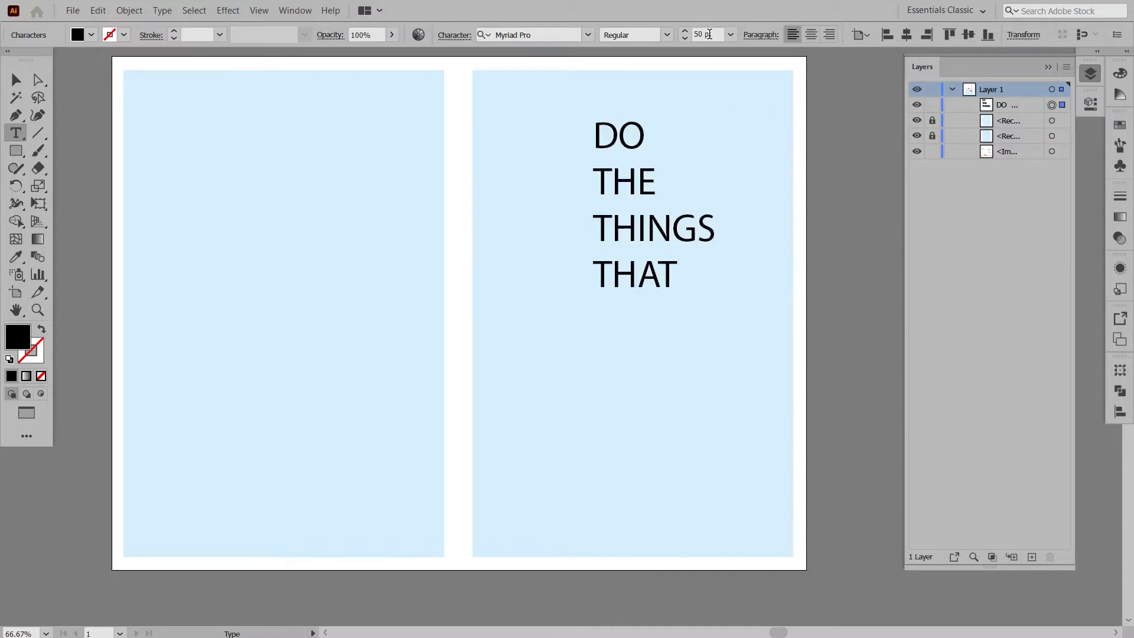
pyautogui.write('MAKE ')
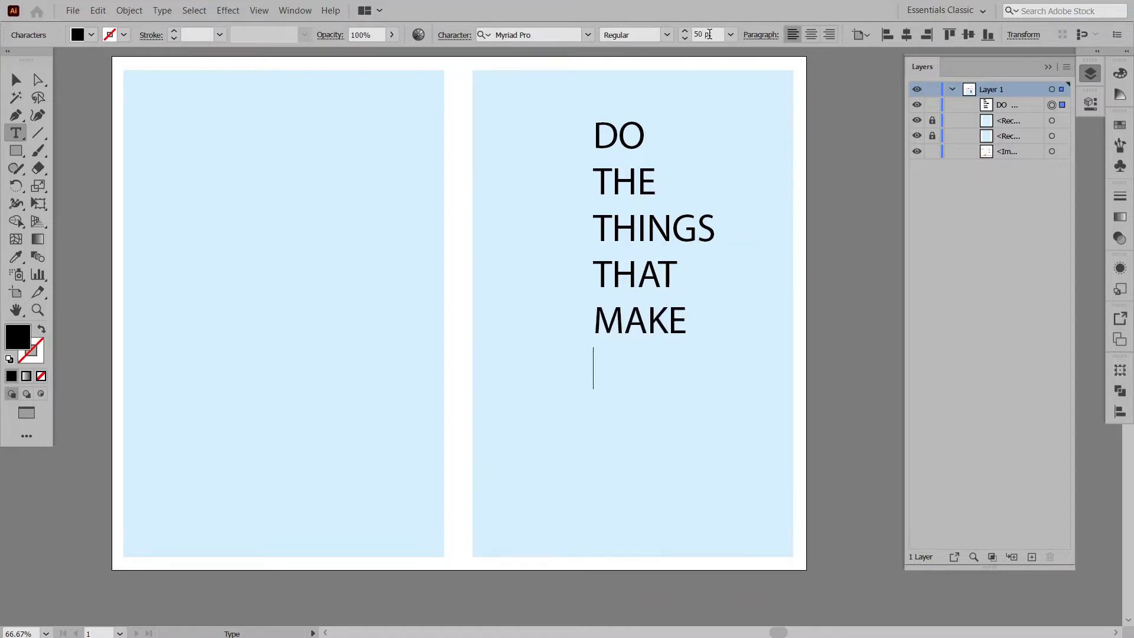
pyautogui.write('YOU')
pyautogui.press('Return')
pyautogui.write('HAPPY')
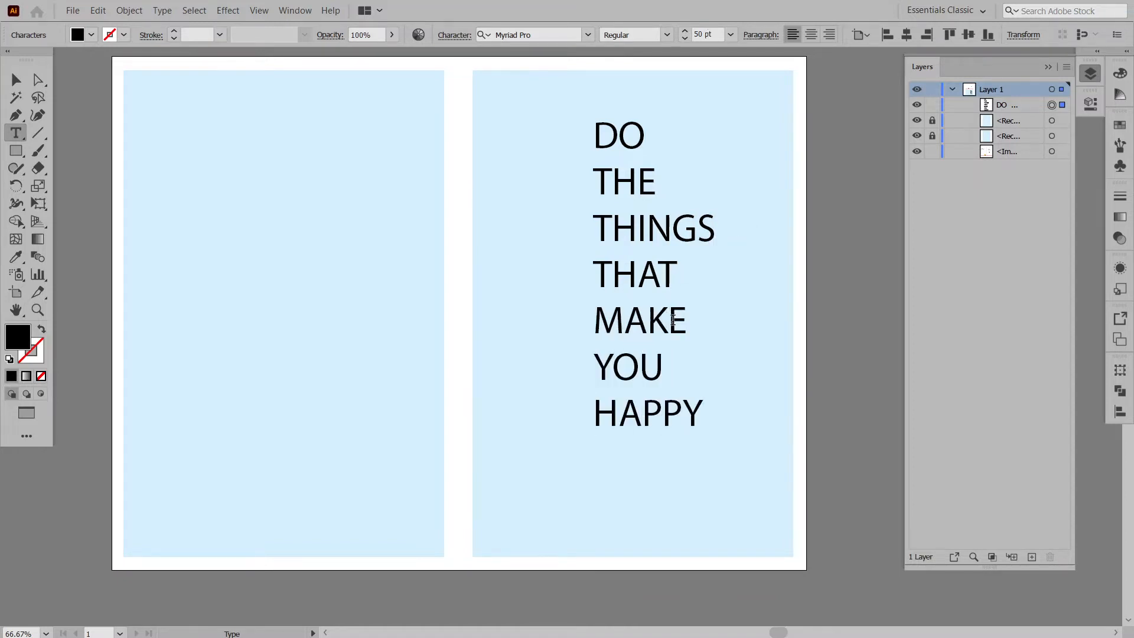
# - Right-align the title text and remove the trailing spaces that keep its lines from ending flush
pyautogui.hotkey('ctrl', 'a')
pyautogui.click(831, 34)
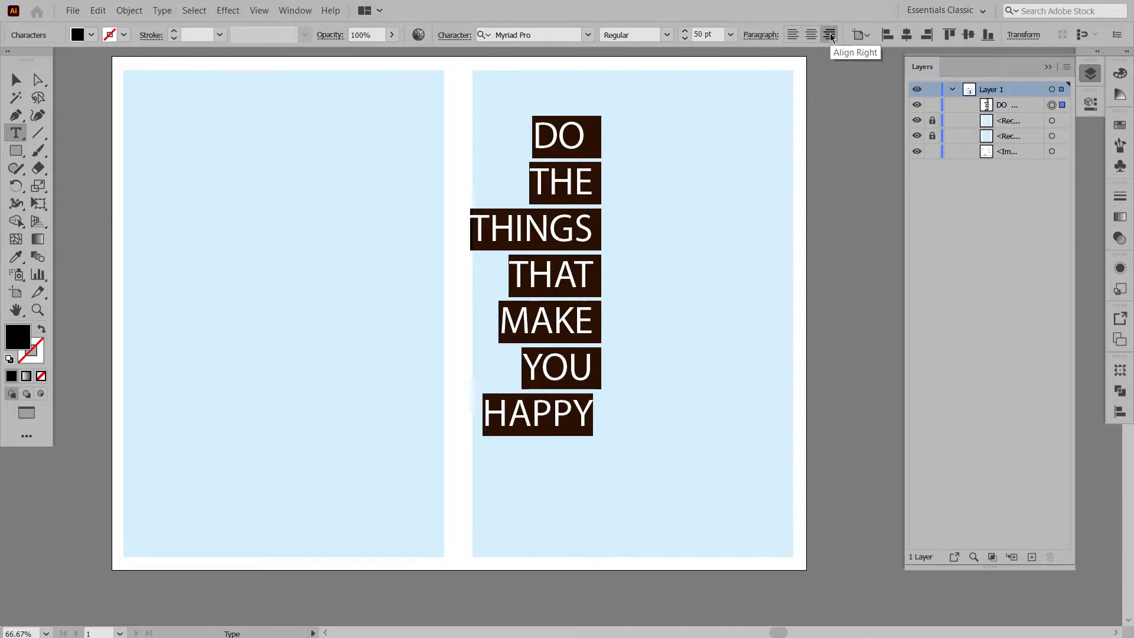
pyautogui.click(593, 375)
pyautogui.press('Delete')
pyautogui.hotkey('shift', 'Return')
pyautogui.hotkey('ctrl', 'a')
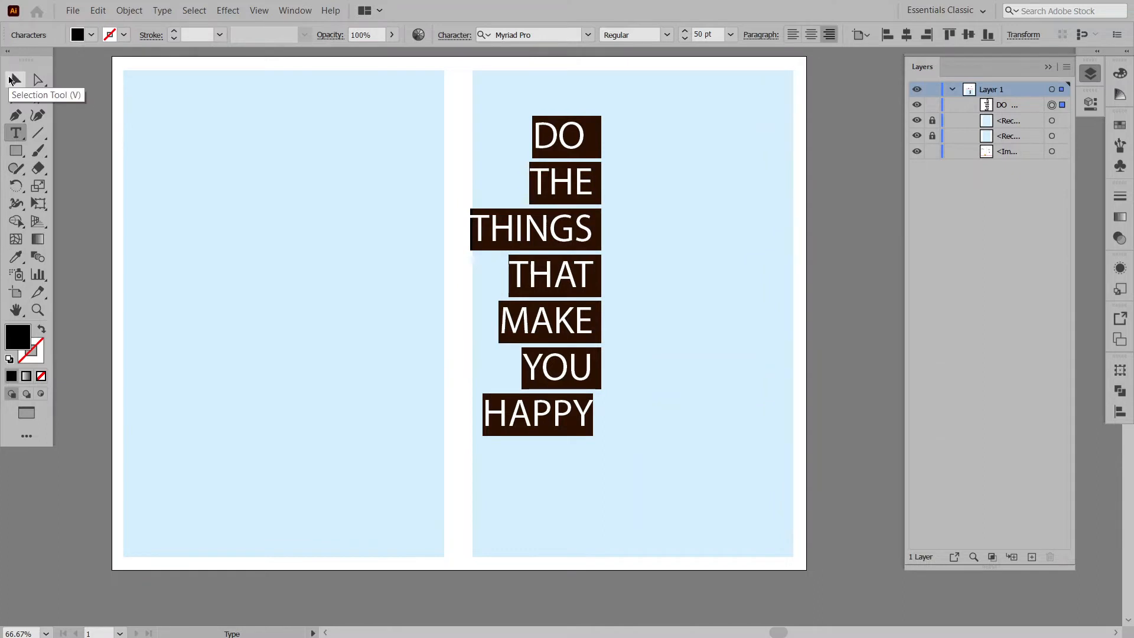
pyautogui.click(581, 135)
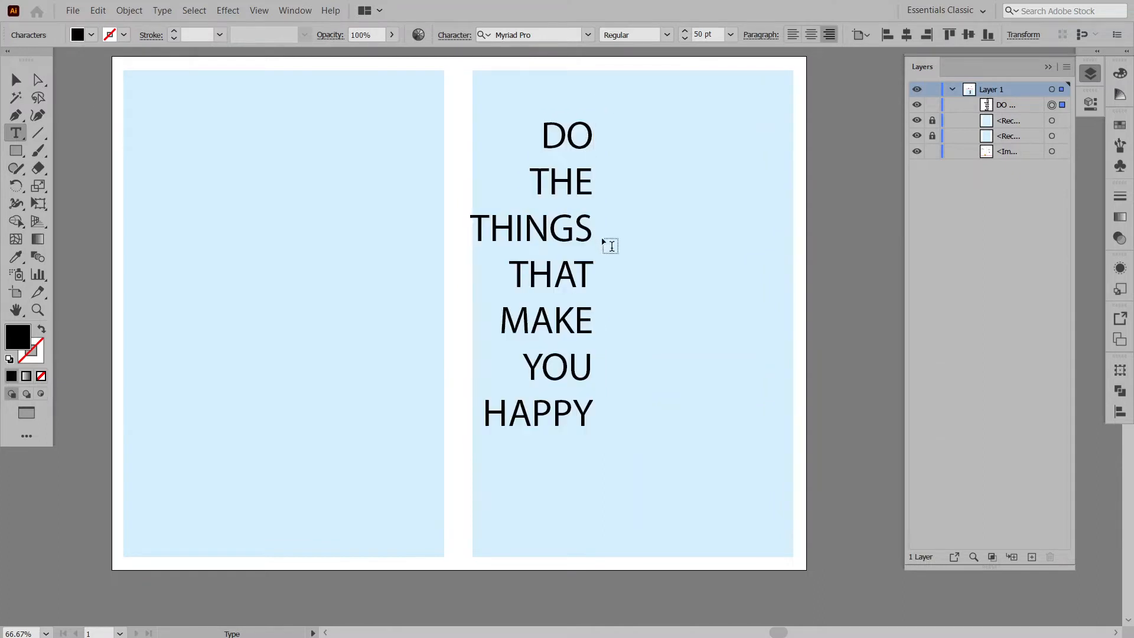
pyautogui.hotkey('ctrl', 'a')
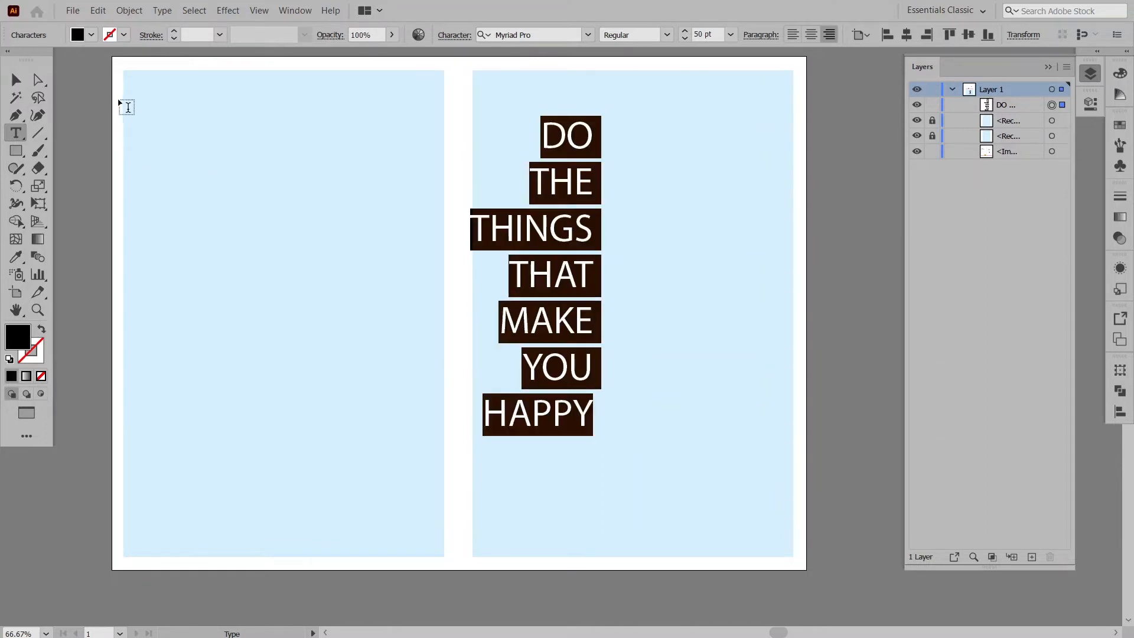
# - Move the title toward the right side of the front cover and unlock the two background rectangles
pyautogui.click(16, 79)
pyautogui.moveTo(519, 322); pyautogui.dragTo(932, 138)
pyautogui.click(657, 252)
pyautogui.click(658, 253)
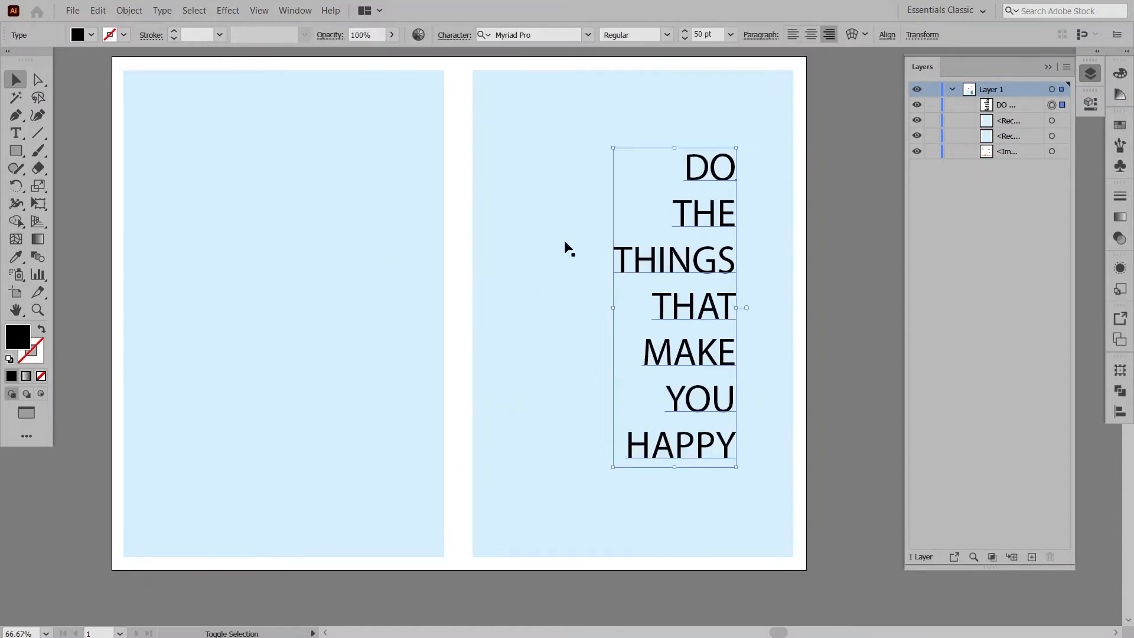
# - Align the title to the front cover rectangle's right edge and vertical center, and relock both rectangles
pyautogui.keyDown('shift'); pyautogui.click(565, 240); pyautogui.keyUp('shift')
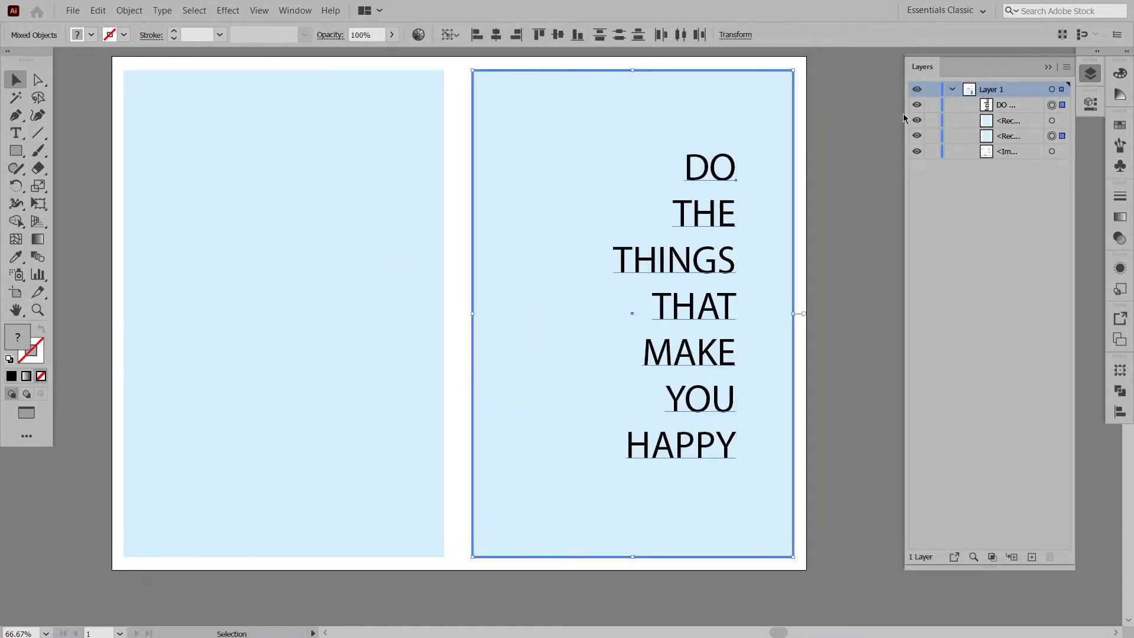
pyautogui.click(516, 35)
pyautogui.click(894, 200)
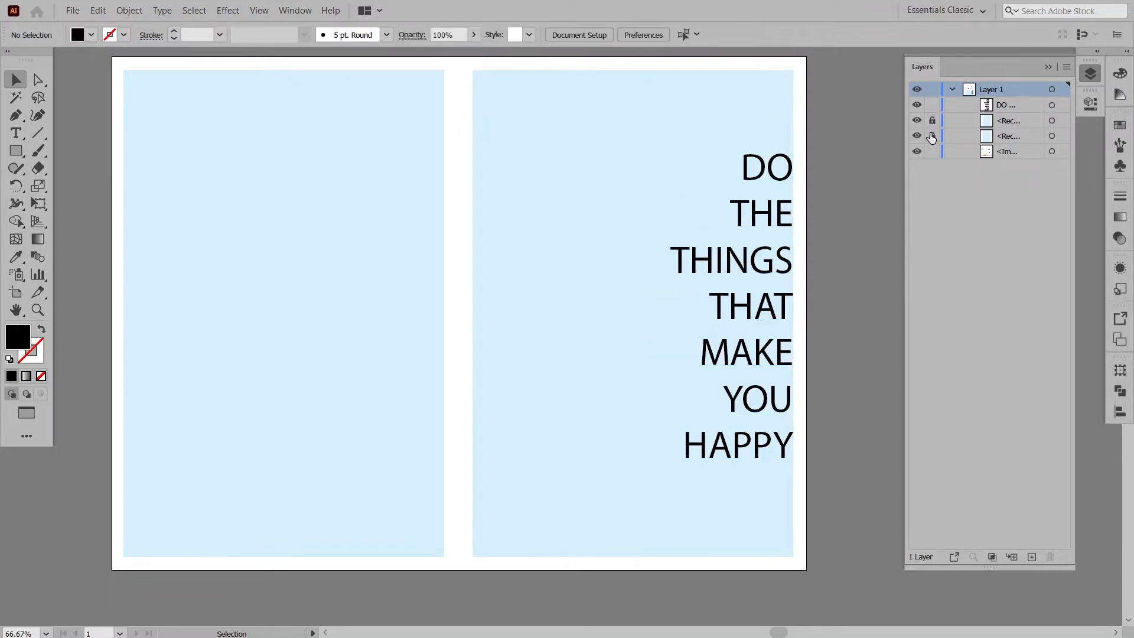
pyautogui.click(744, 220)
pyautogui.keyDown('shift'); pyautogui.click(661, 172); pyautogui.keyUp('shift')
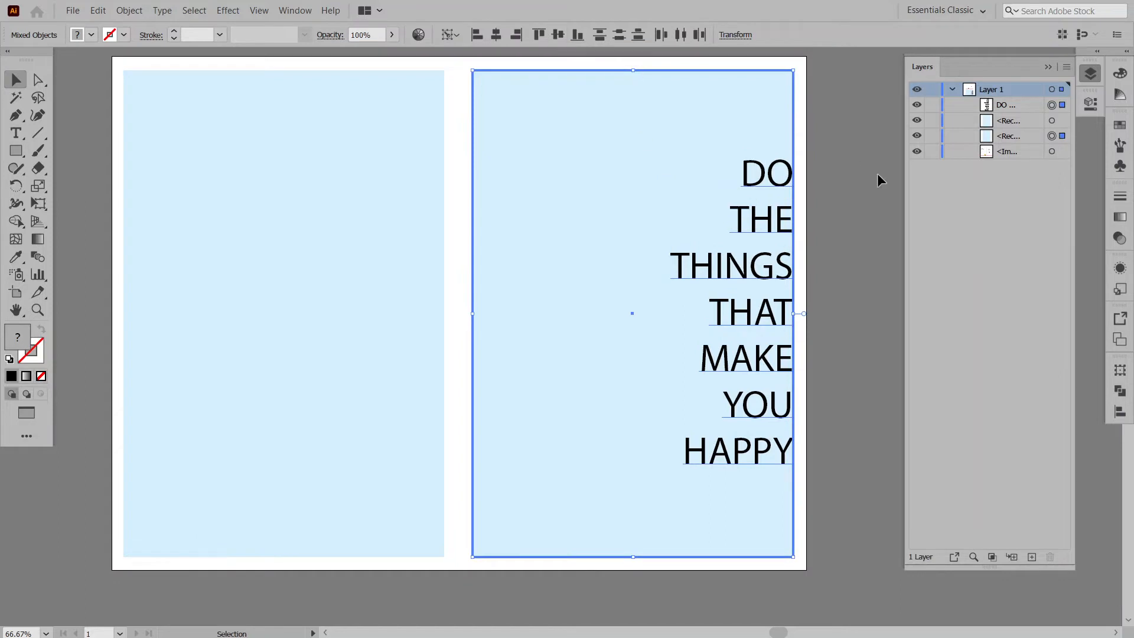
pyautogui.click(932, 121)
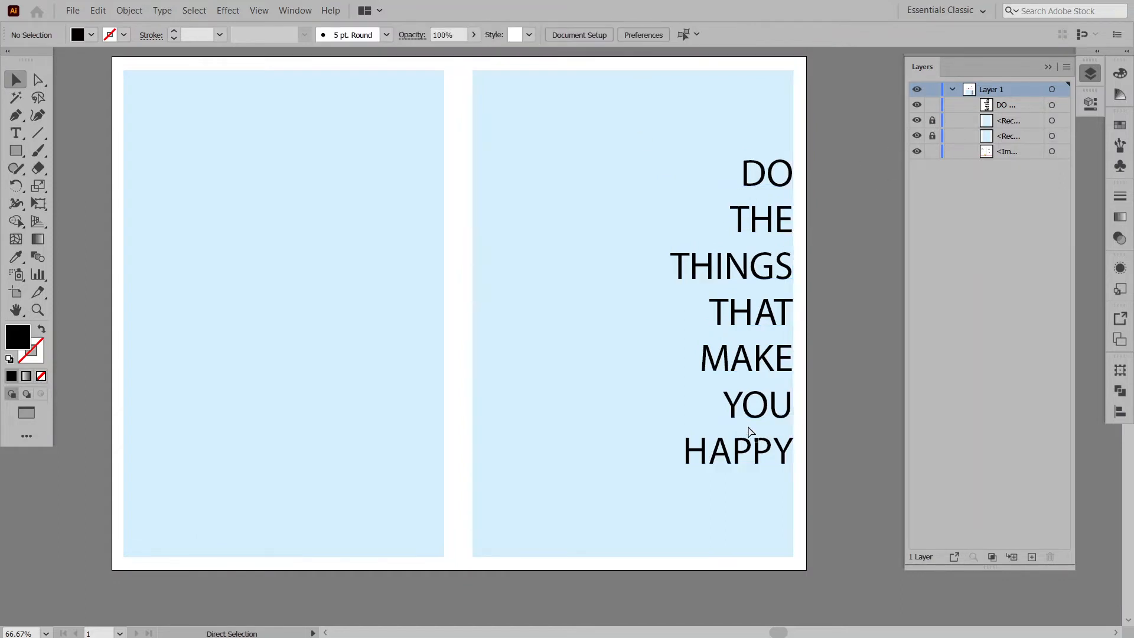
# - Shift the title slightly inward from the front cover rectangle's right edge and deselect it
pyautogui.scroll(2, 760, 436)
pyautogui.moveTo(689, 431); pyautogui.dragTo(671, 431)
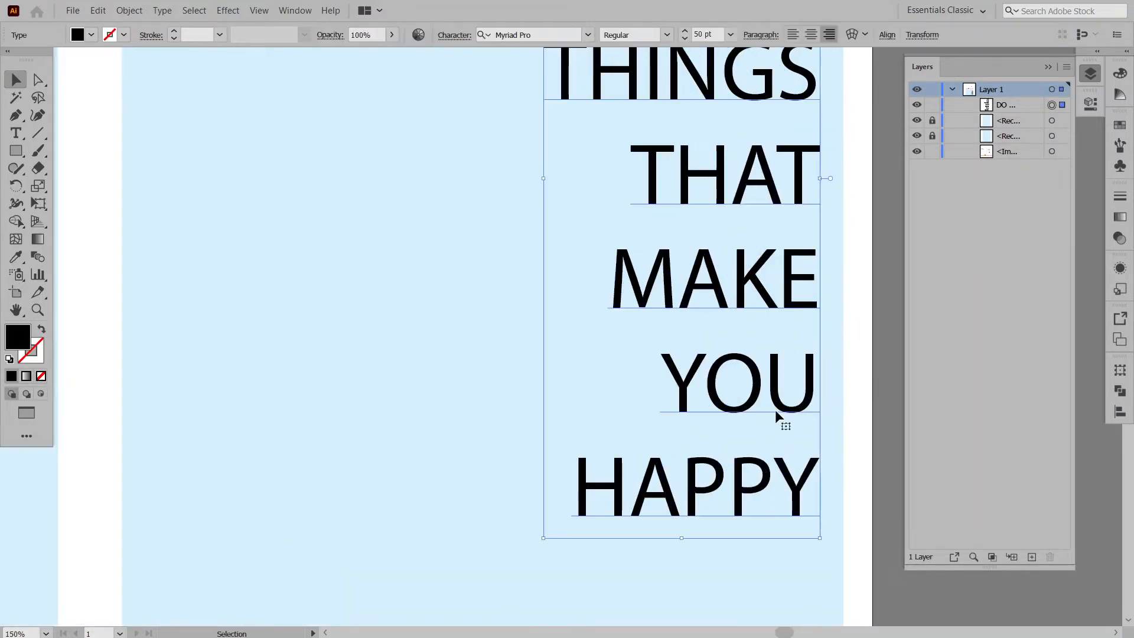
pyautogui.scroll(-3, 756, 430)
pyautogui.click(838, 379)
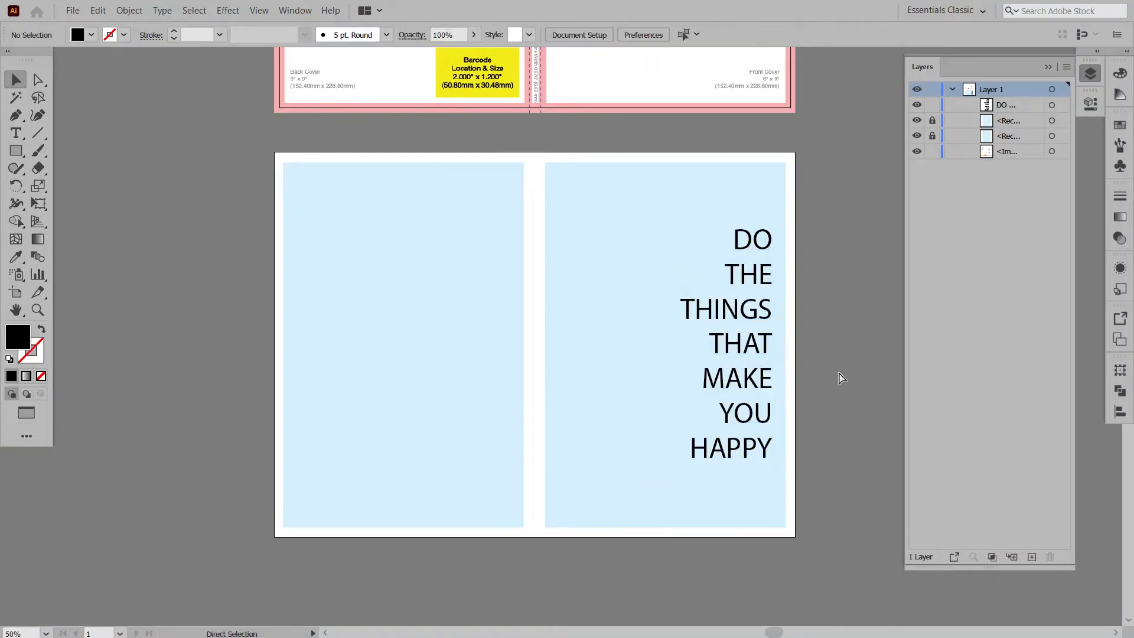
# - Preview different fonts on the title text and set its font to Rage Italic
pyautogui.scroll(1, 838, 379)
pyautogui.scroll(-1, 827, 337)
pyautogui.moveTo(827, 337); pyautogui.dragTo(827, 349)
pyautogui.click(1090, 103)
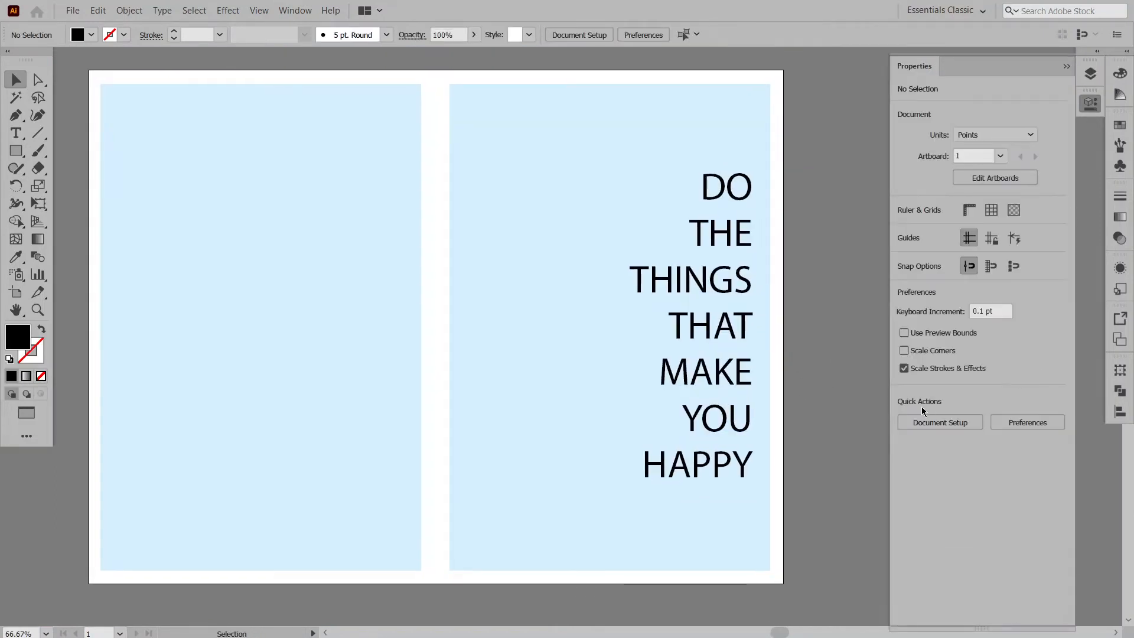
pyautogui.click(725, 287)
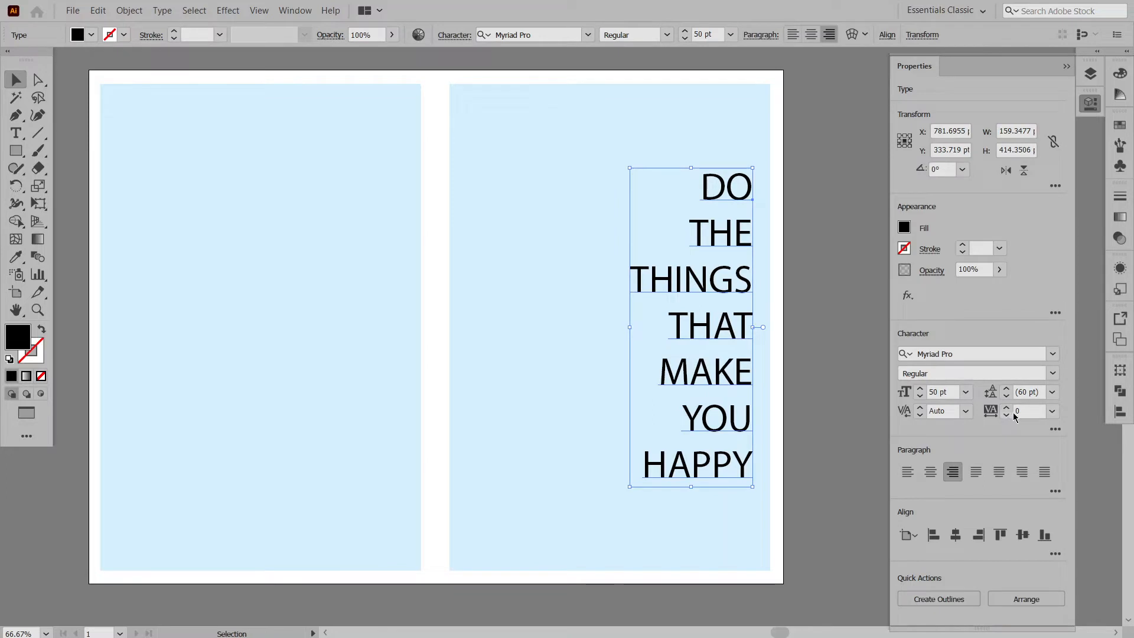
pyautogui.click(1052, 354)
pyautogui.press('Down')
pyautogui.press('Down')
pyautogui.press('Down')
pyautogui.press('Down')
pyautogui.press('Down')
pyautogui.press('Down')
pyautogui.press('Down')
pyautogui.press('Down')
pyautogui.press('Down')
pyautogui.press('Down')
pyautogui.press('Down')
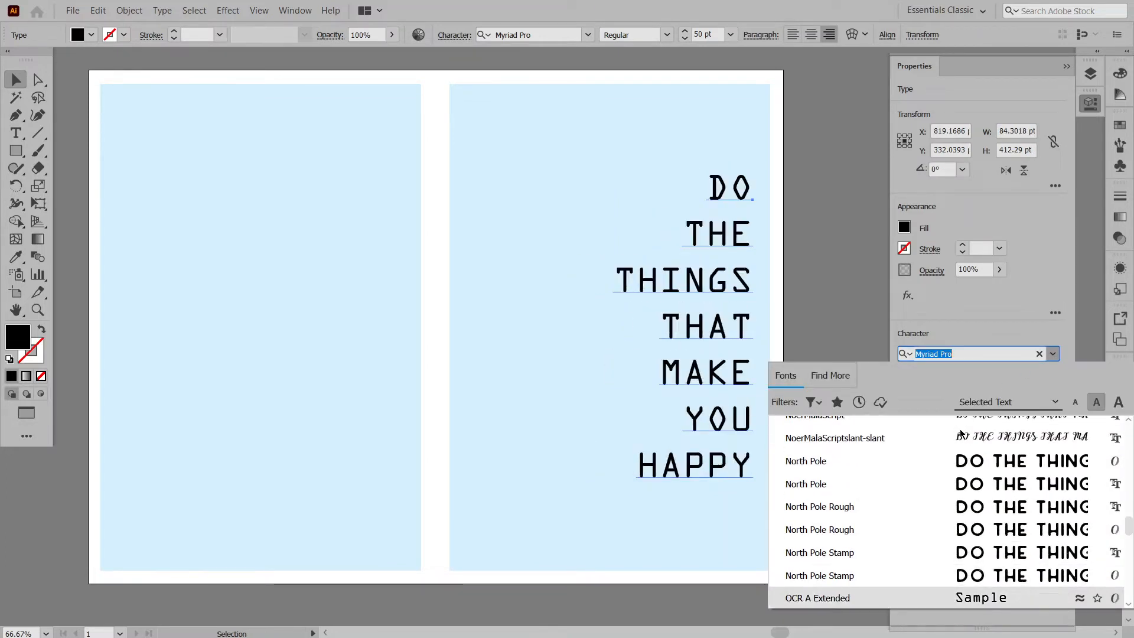
pyautogui.press('Up')
pyautogui.press('Down')
pyautogui.press('Down')
pyautogui.press('Down')
pyautogui.press('Down')
pyautogui.press('Down')
pyautogui.press('Down')
pyautogui.press('Down')
pyautogui.press('Down')
pyautogui.press('Down')
pyautogui.press('Down')
pyautogui.press('Down')
pyautogui.press('Down')
pyautogui.press('Down')
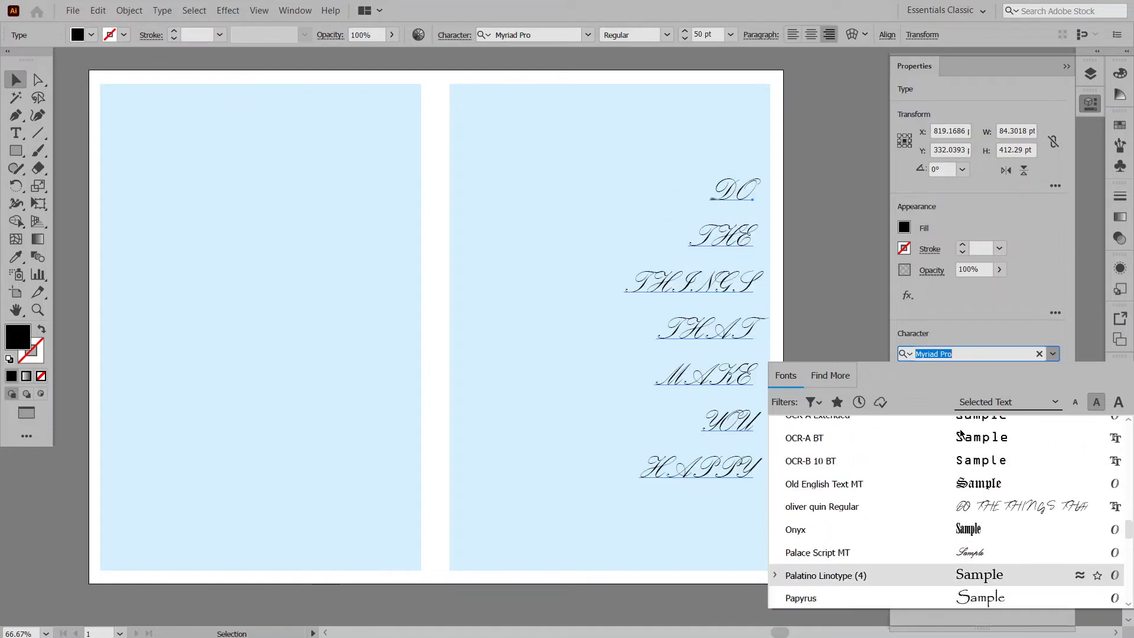
pyautogui.press('Down')
pyautogui.press('Down')
pyautogui.press('Down')
pyautogui.press('Down')
pyautogui.press('Down')
pyautogui.press('Down')
pyautogui.press('Down')
pyautogui.press('Down')
pyautogui.press('Down')
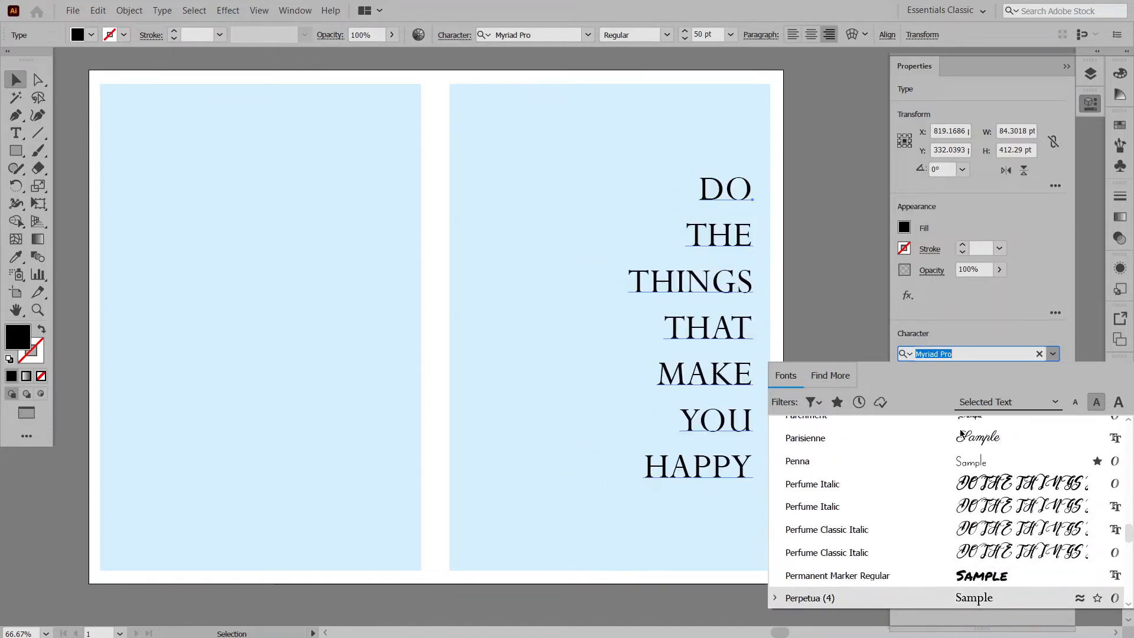
pyautogui.press('Down')
pyautogui.press('Down')
pyautogui.press('Down')
pyautogui.press('Down')
pyautogui.press('Down')
pyautogui.press('Down')
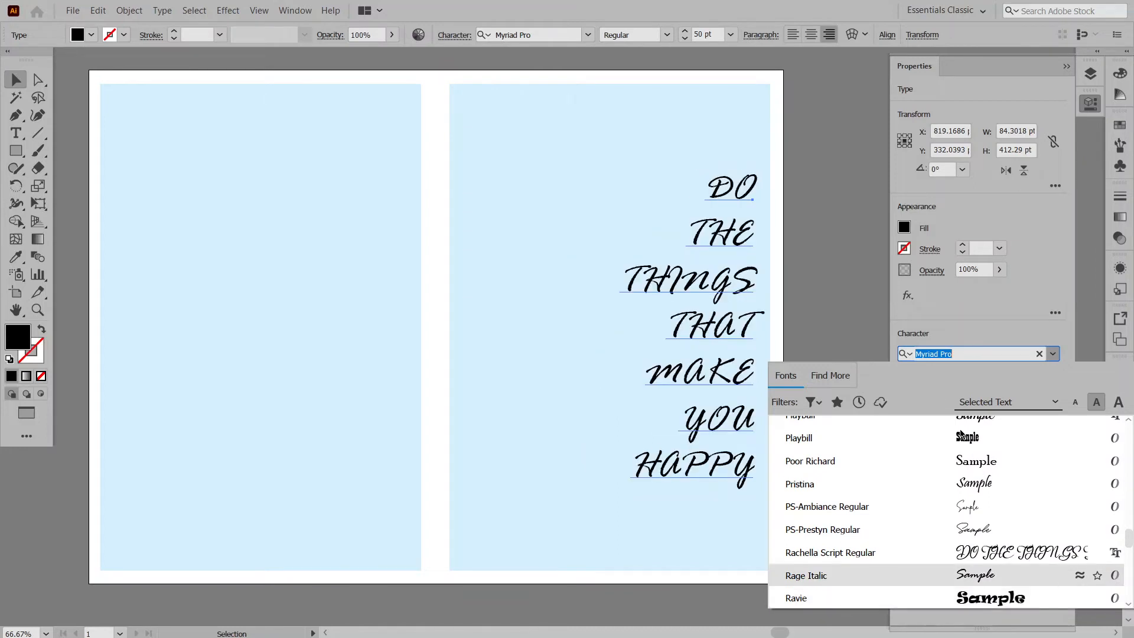
pyautogui.press('Return')
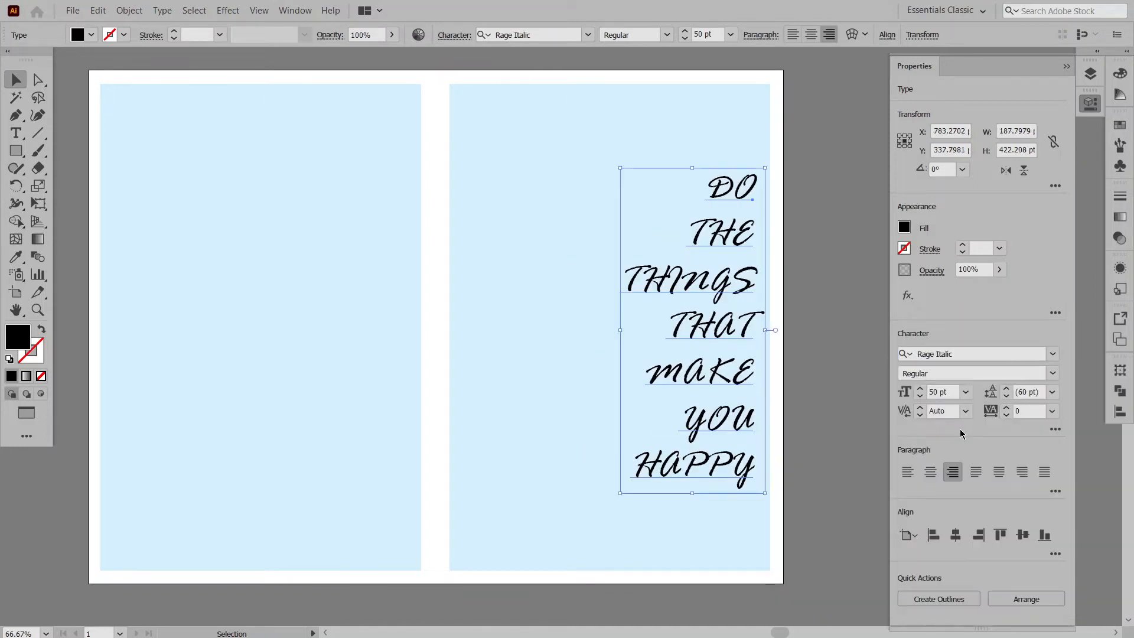
# - Set the title's font size to 80 pt, its leading to 60 pt and its tracking to -10
pyautogui.scroll(10, 938, 393)
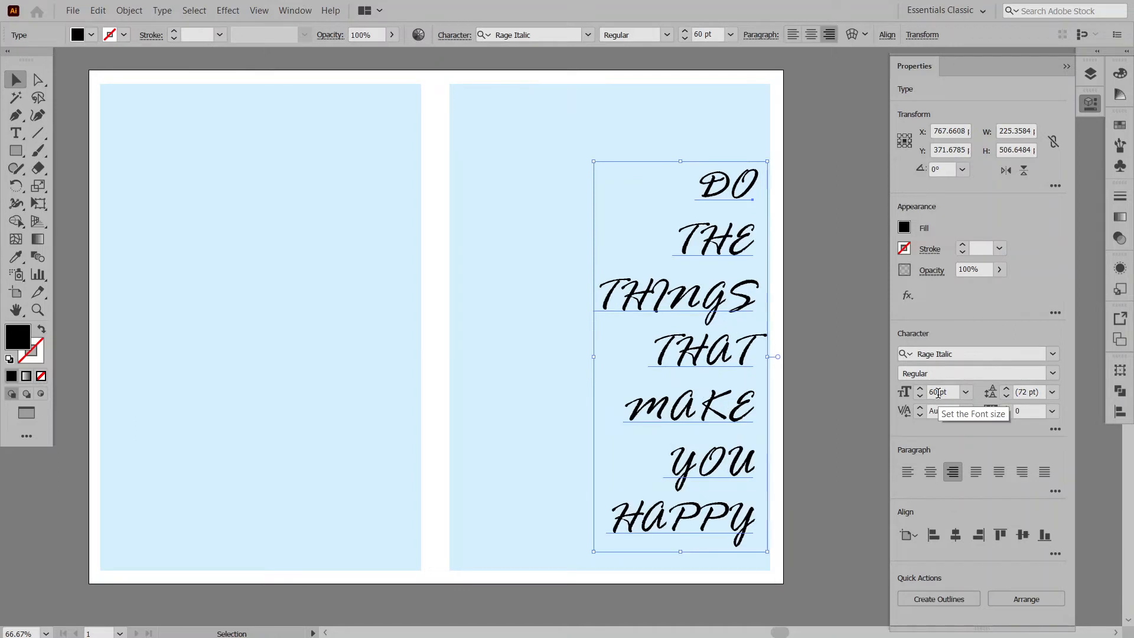
pyautogui.scroll(20, 938, 393)
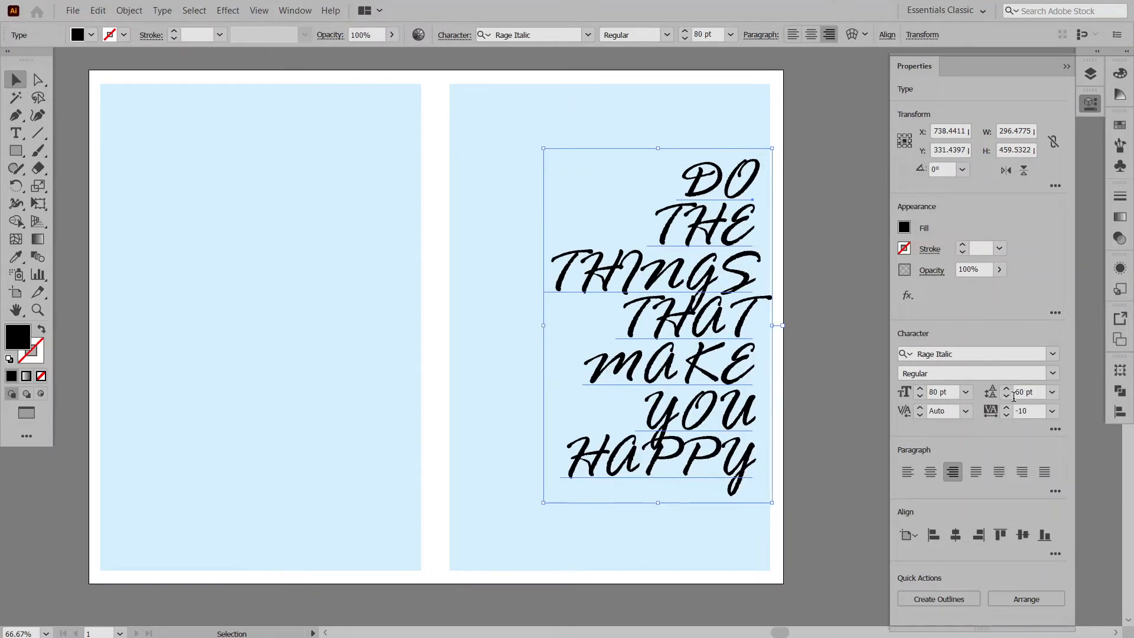
# - Increase the title's leading and realign it to the unlocked front cover rectangle's right edge and vertical center
pyautogui.scroll(-16, 1021, 393)
pyautogui.click(1090, 73)
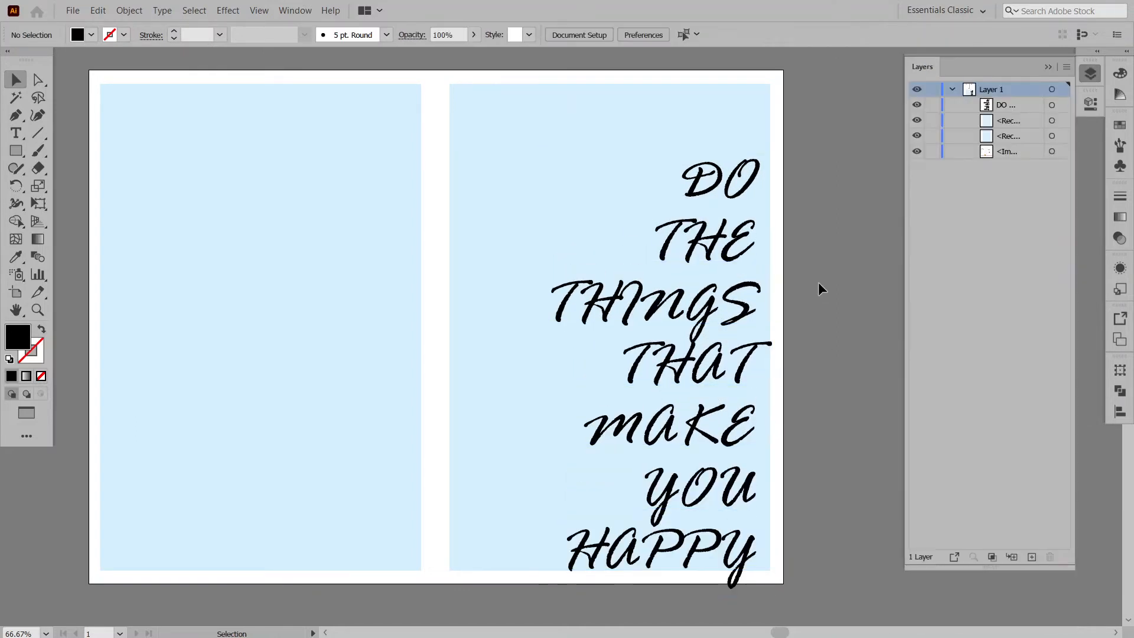
pyautogui.click(932, 120)
pyautogui.click(932, 136)
pyautogui.keyDown('shift'); pyautogui.click(456, 150); pyautogui.keyUp('shift')
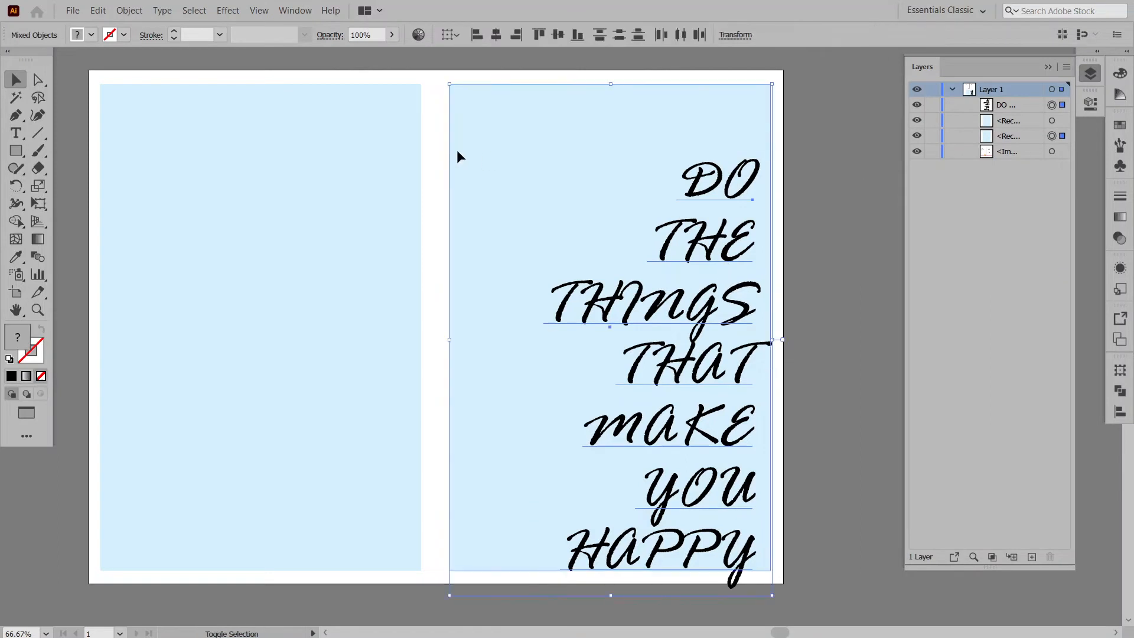
pyautogui.click(498, 36)
pyautogui.click(516, 37)
pyautogui.click(557, 34)
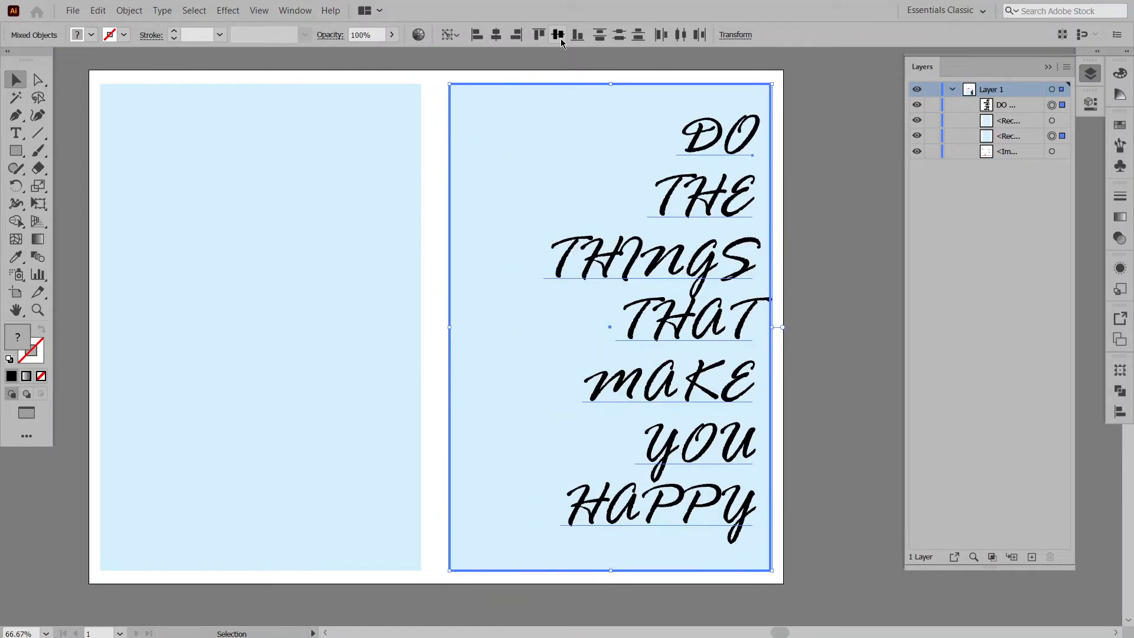
# - Shift the title slightly inward from the front cover's right edge and deselect it
pyautogui.click(830, 294)
pyautogui.click(735, 280)
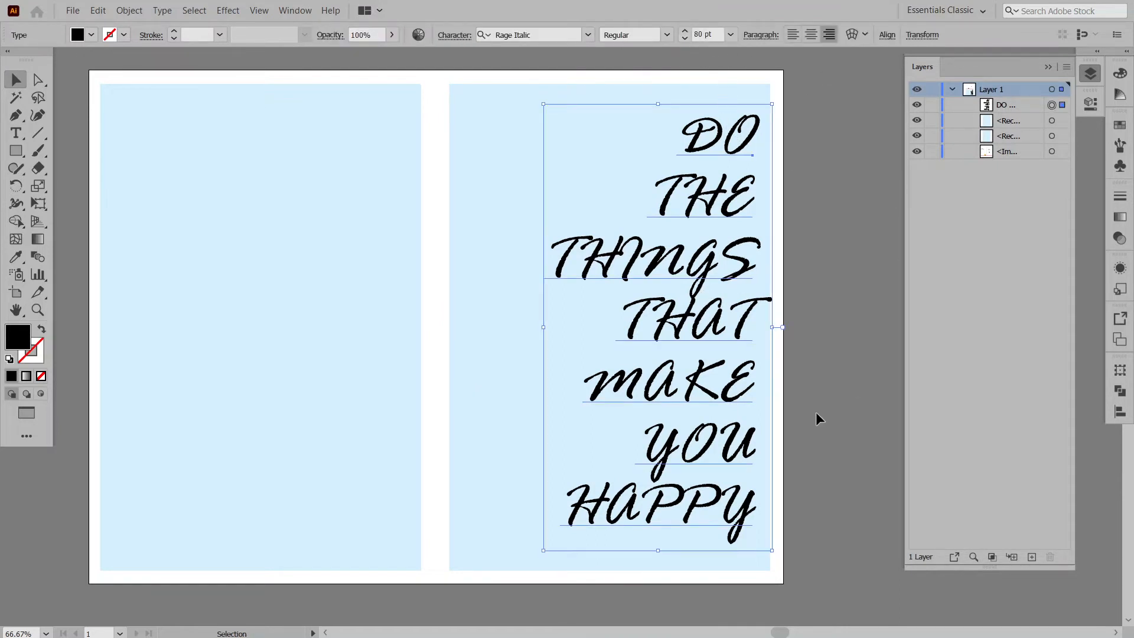
pyautogui.moveTo(735, 335); pyautogui.dragTo(728, 334)
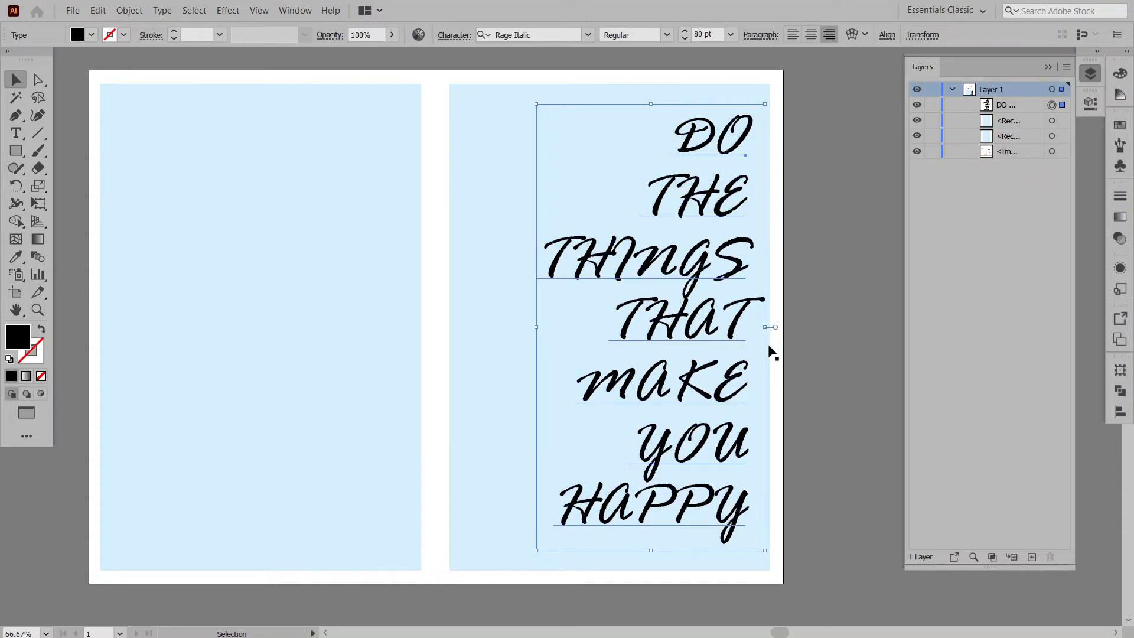
pyautogui.click(815, 350)
# - Set the THAT line's leading to 90 pt and tighten the spacing above the THINGS line
pyautogui.press('t')
pyautogui.click(679, 322)
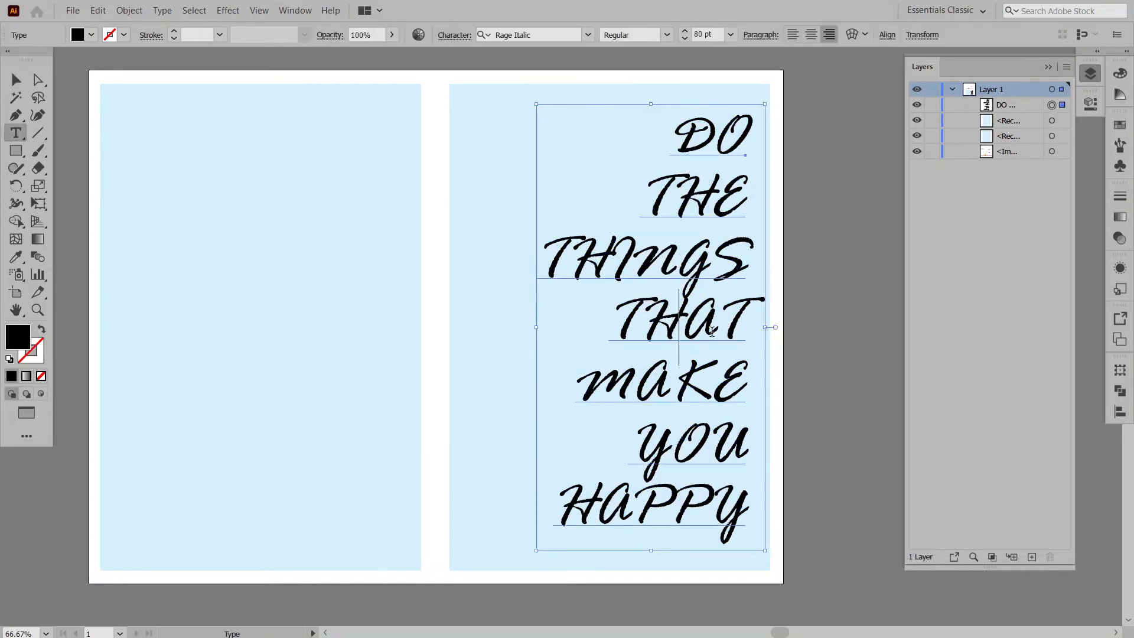
pyautogui.hotkey('shift', 'End')
pyautogui.keyDown('shift'); pyautogui.click(672, 275); pyautogui.keyUp('shift')
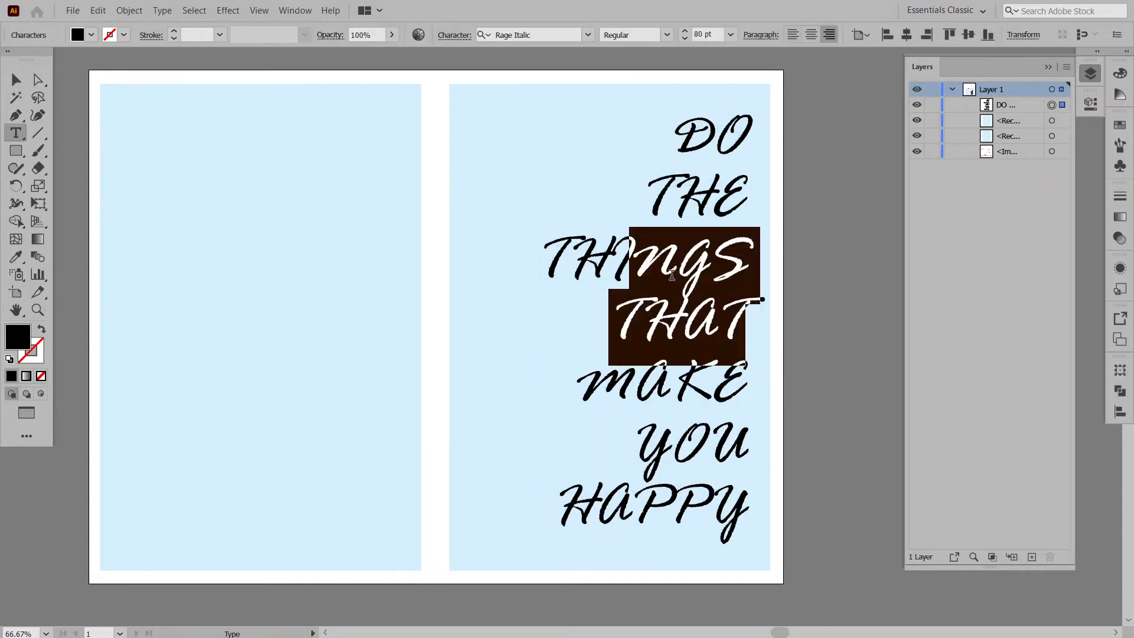
pyautogui.click(1090, 102)
pyautogui.press('Return')
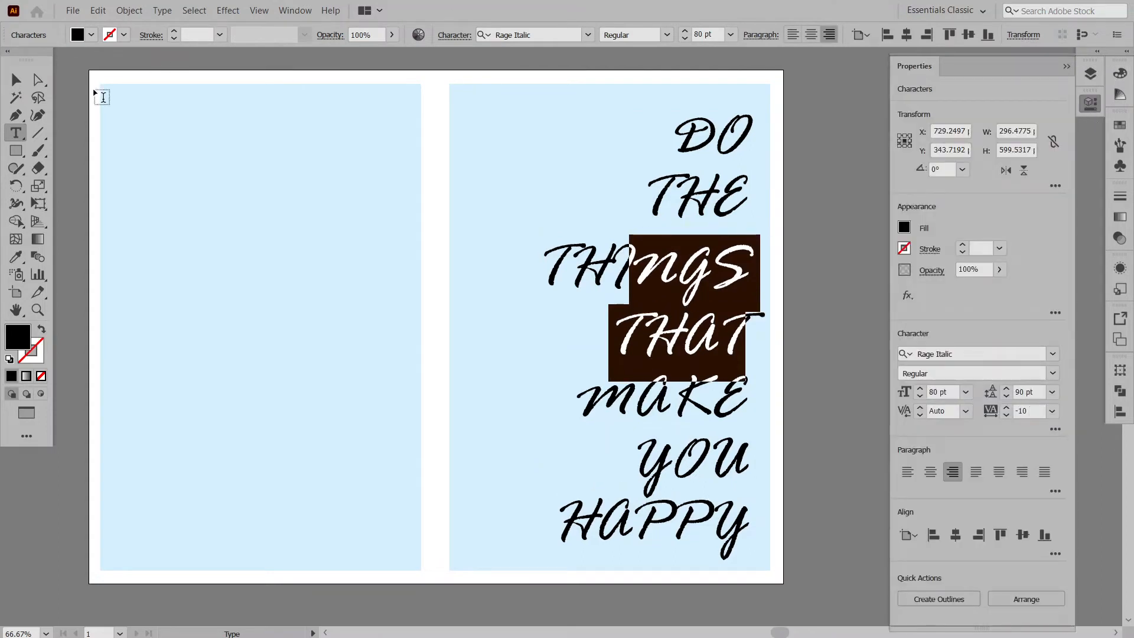
pyautogui.press('Escape')
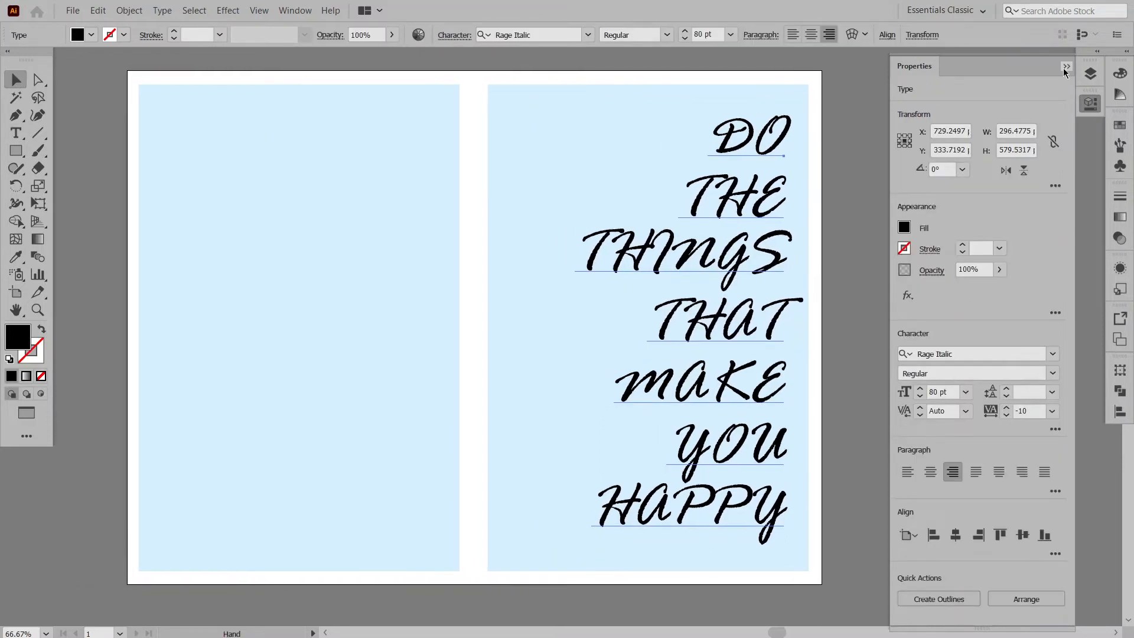
# - Convert the title text to outlines and deselect it
pyautogui.click(1066, 67)
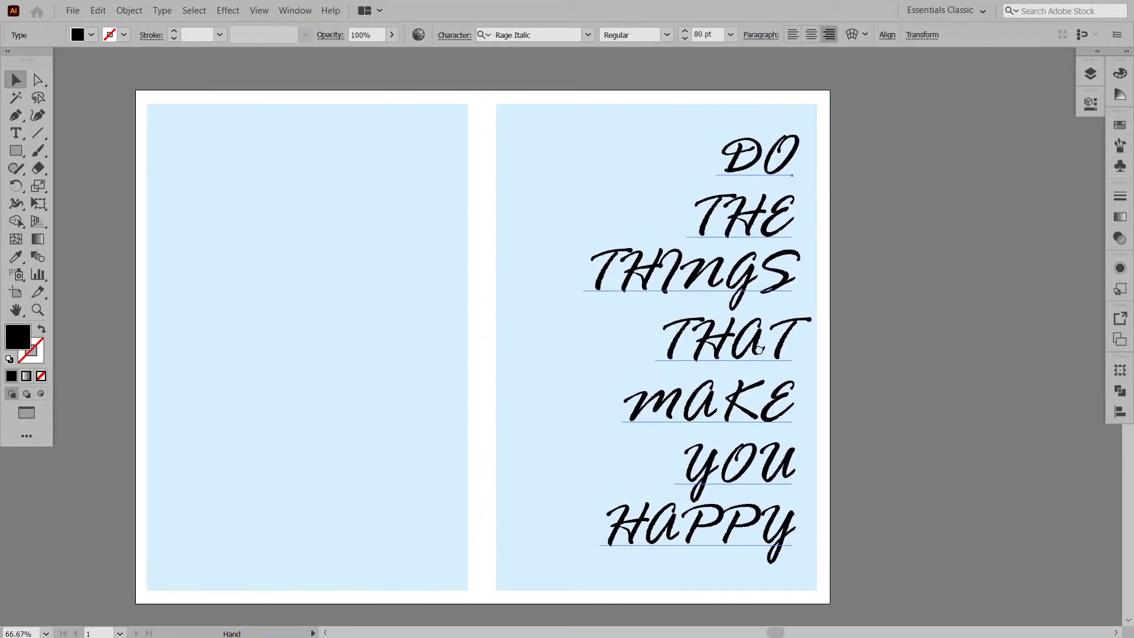
pyautogui.click(752, 355)
pyautogui.hotkey('ctrl', 'shift', 'o')
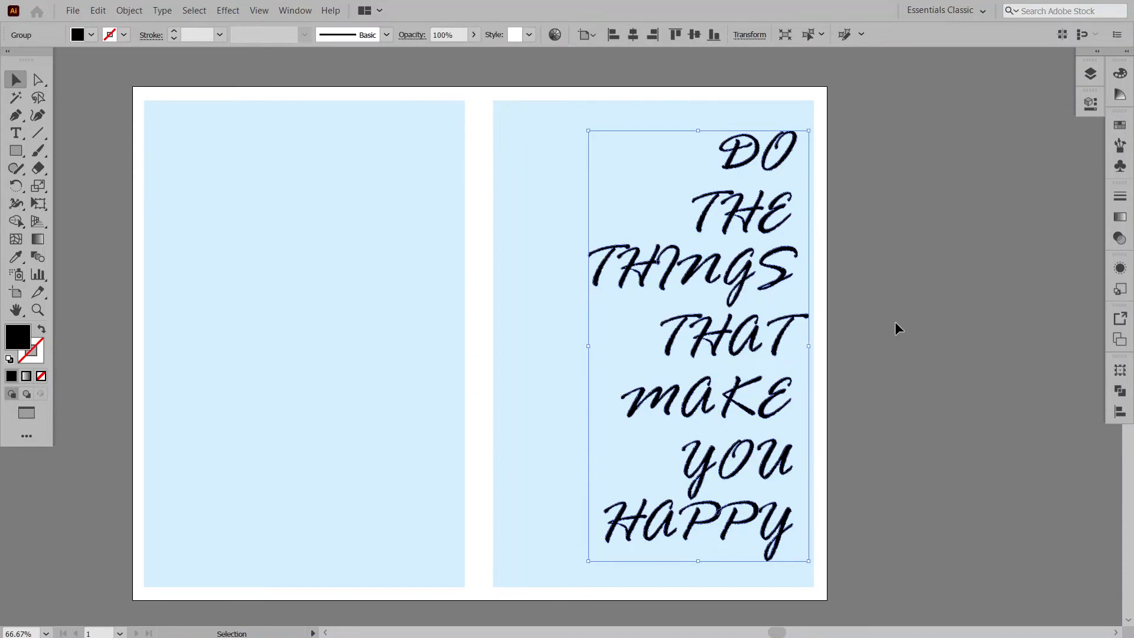
pyautogui.click(894, 322)
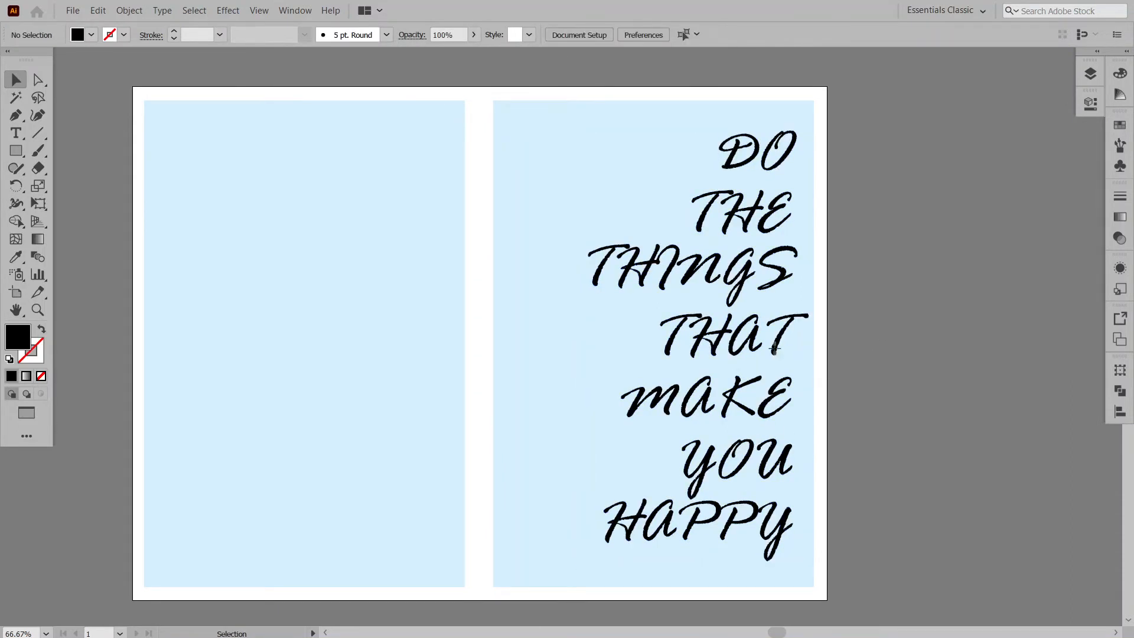
# - Switch to the web browser and open the trending color palettes on Coolors
pyautogui.hotkey('alt', 'Tab')
pyautogui.write('COOL')
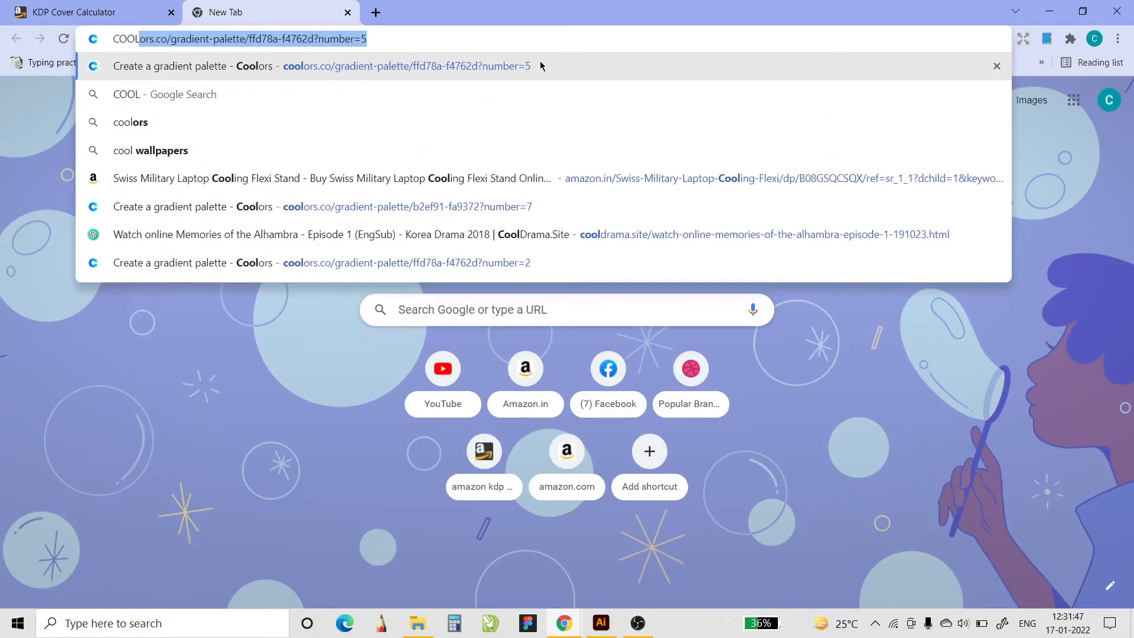
pyautogui.press('Return')
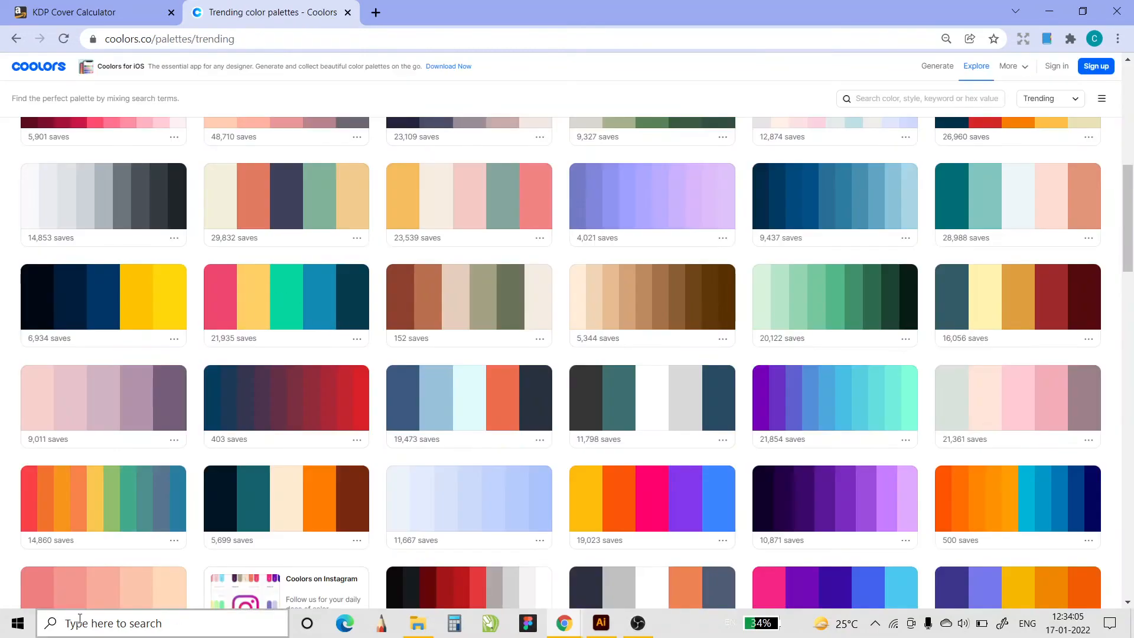
# - Open the Snipping Tool and capture the pink, yellow, green, blue and navy palette from the Coolors page
pyautogui.click(80, 619)
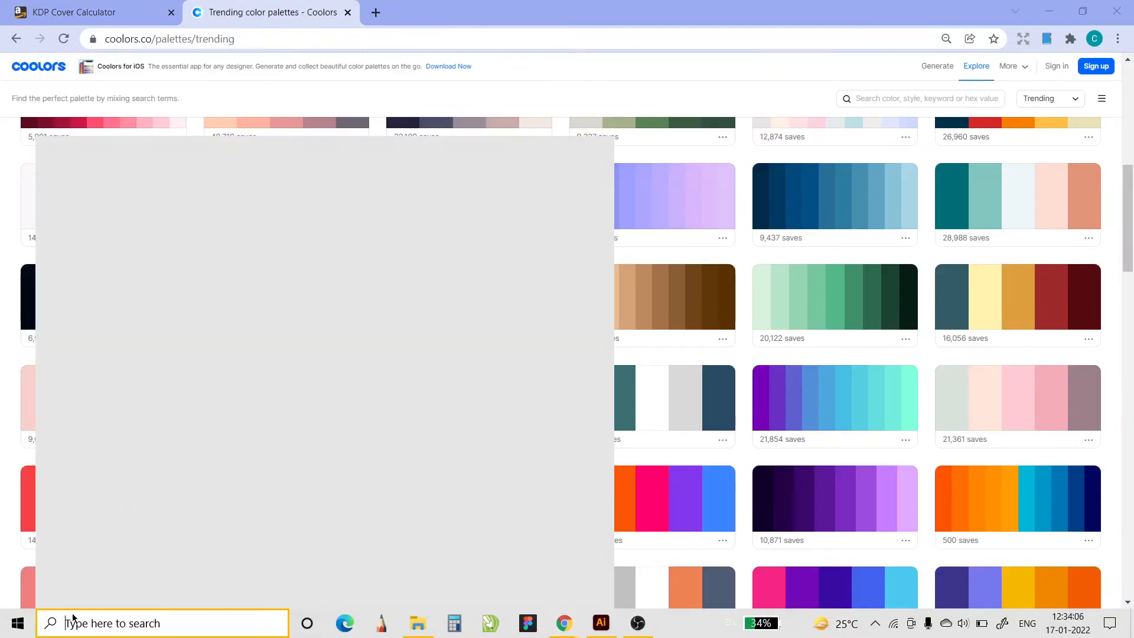
pyautogui.write('SNI')
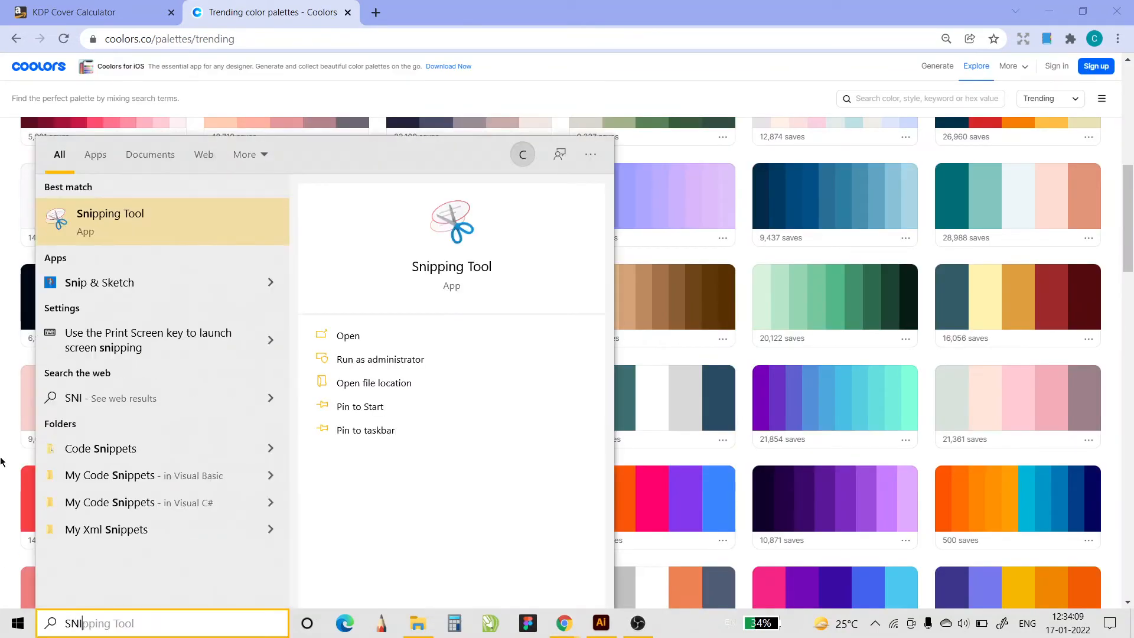
pyautogui.click(122, 227)
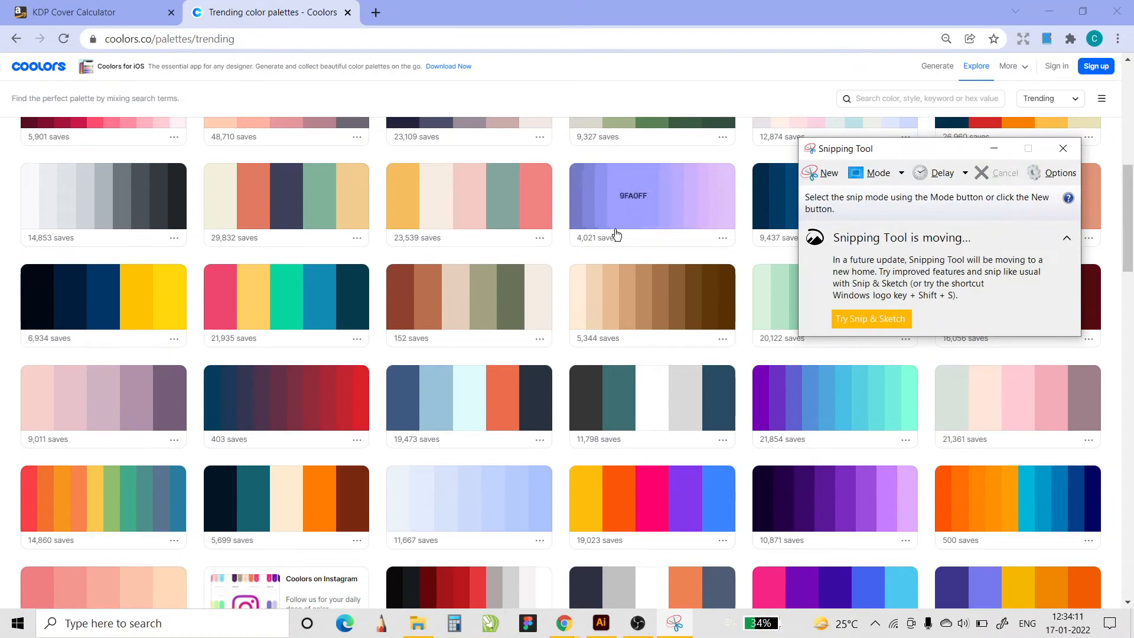
pyautogui.click(822, 173)
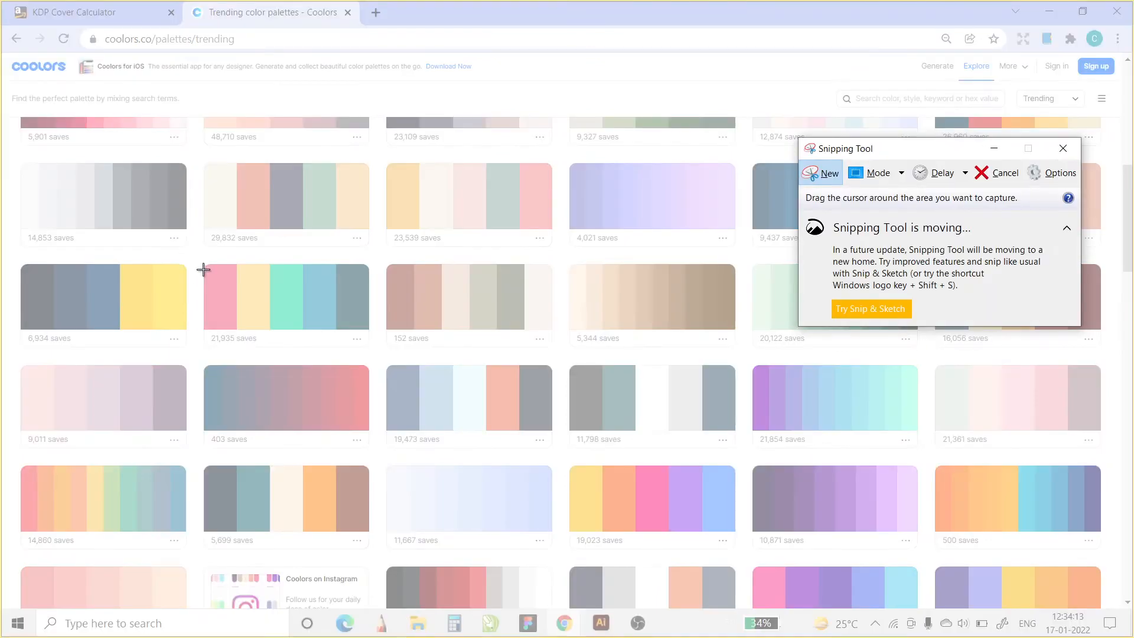
pyautogui.moveTo(200, 261); pyautogui.dragTo(375, 358)
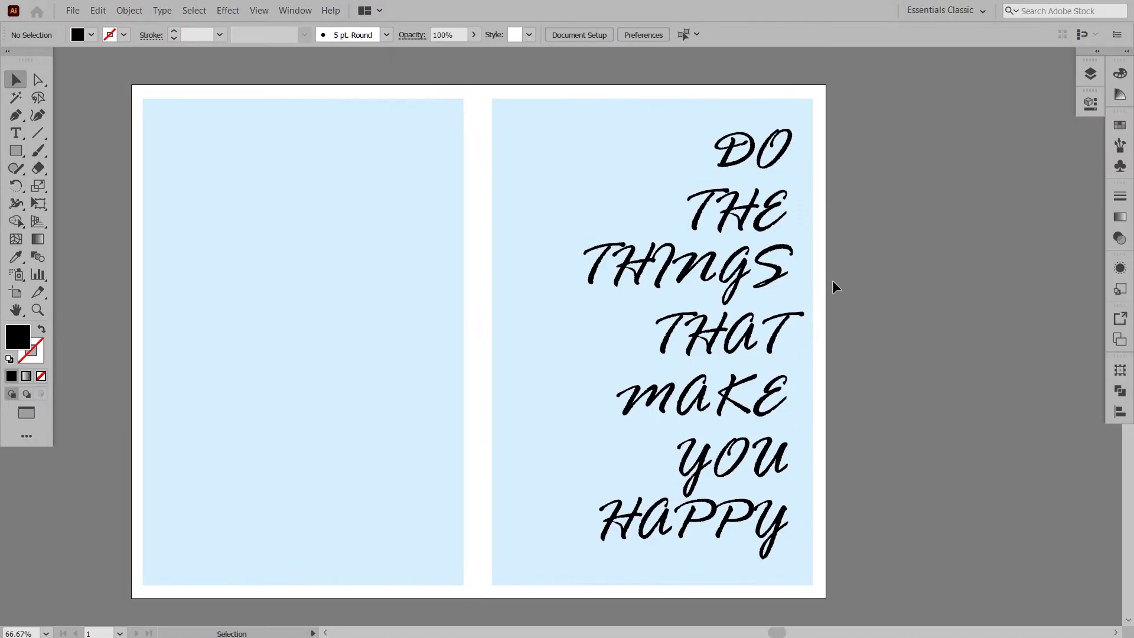
# - Paste the captured palette image into the Illustrator document and place it on the empty canvas beside the cover artboard
pyautogui.hotkey('ctrl', 'v')
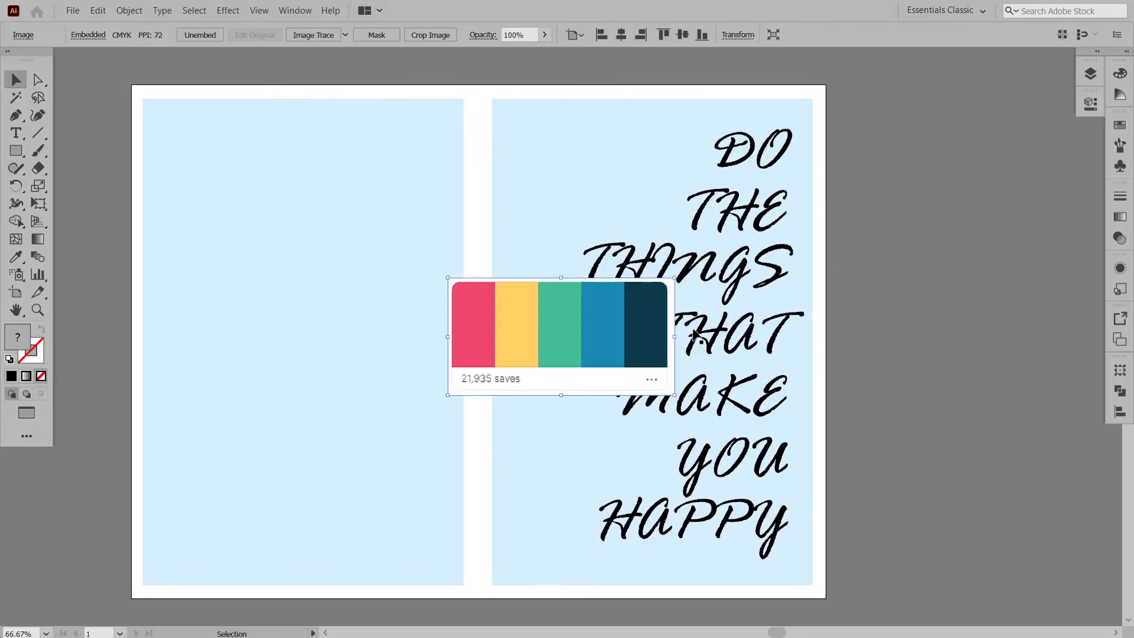
pyautogui.moveTo(577, 342); pyautogui.dragTo(1061, 203)
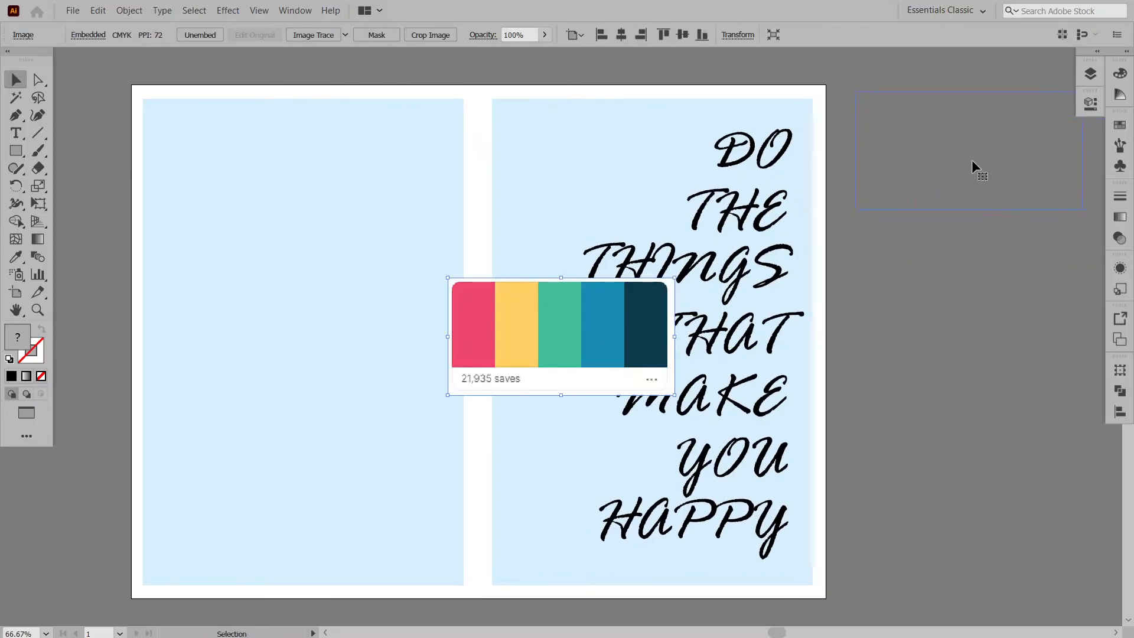
pyautogui.moveTo(976, 157); pyautogui.dragTo(976, 157)
pyautogui.moveTo(833, 265); pyautogui.dragTo(792, 275)
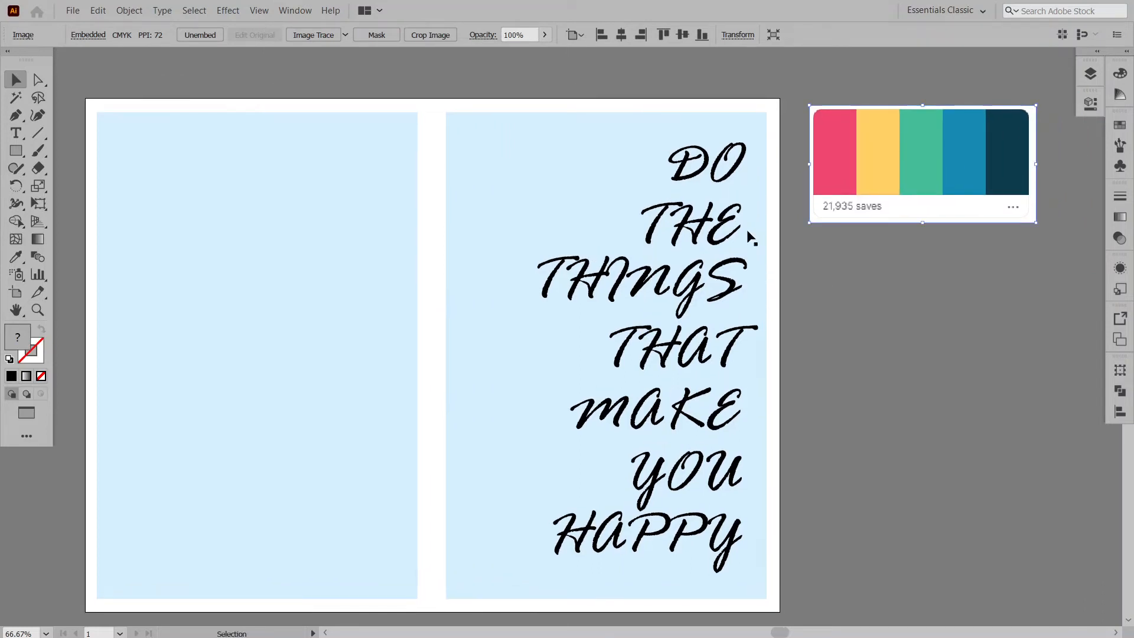
pyautogui.moveTo(750, 236); pyautogui.dragTo(760, 219)
# - Delete both light blue rectangles from the front and back covers
pyautogui.click(356, 224)
pyautogui.keyDown('shift'); pyautogui.click(515, 228); pyautogui.keyUp('shift')
pyautogui.scroll(-1, 540, 287)
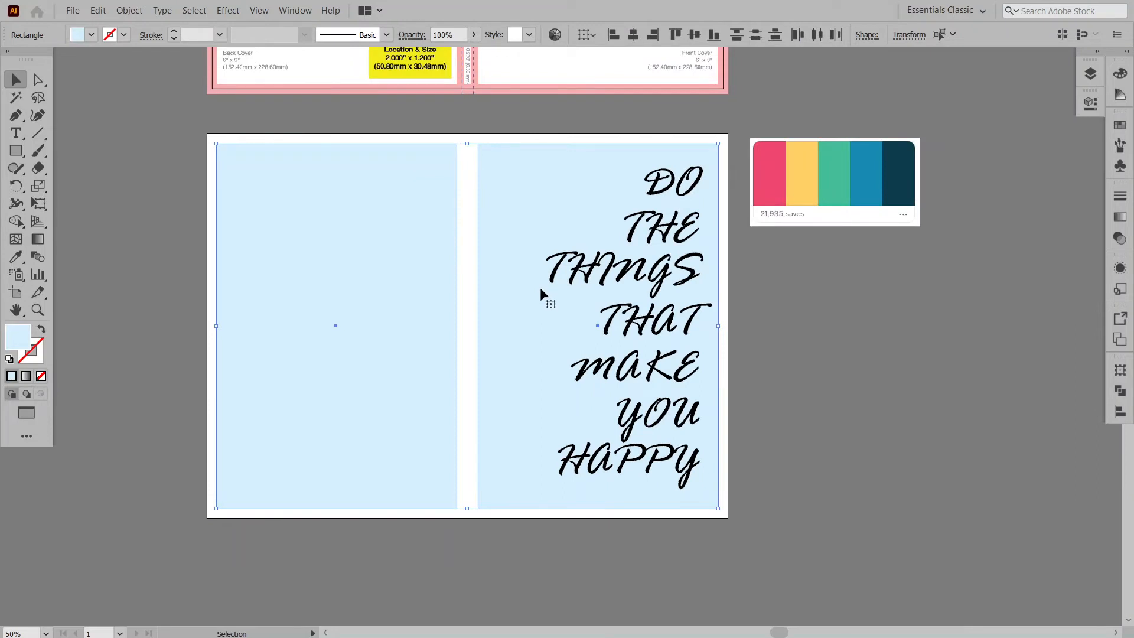
pyautogui.press('Delete')
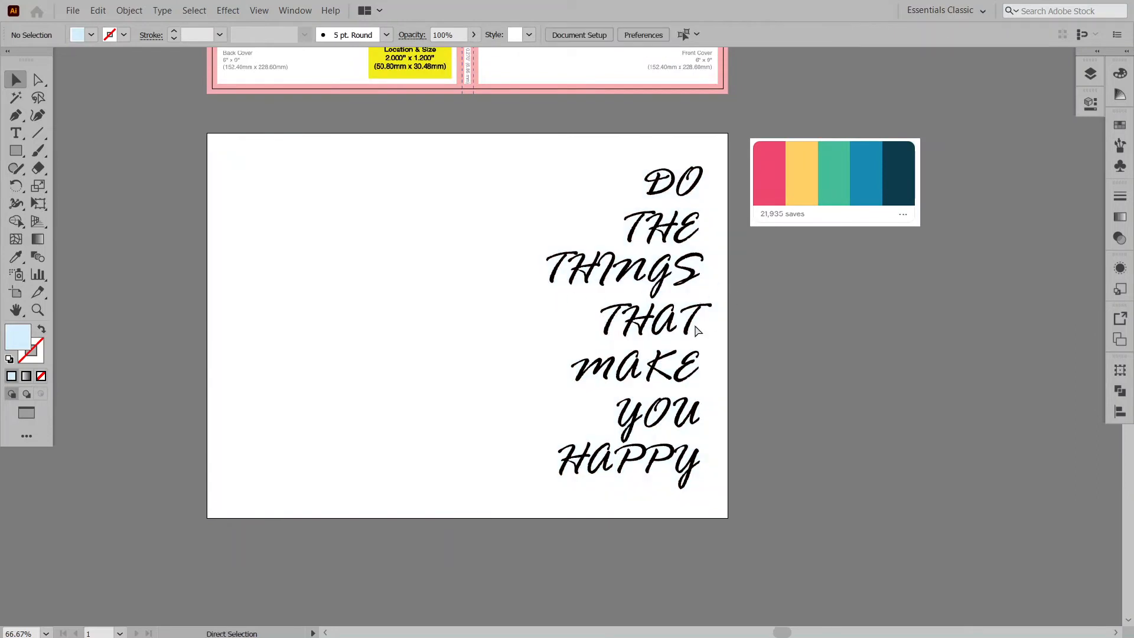
# - Draw a light blue rectangle covering the whole cover artboard and send it to the back behind the title
pyautogui.scroll(1, 698, 321)
pyautogui.scroll(-1, 643, 313)
pyautogui.click(16, 151)
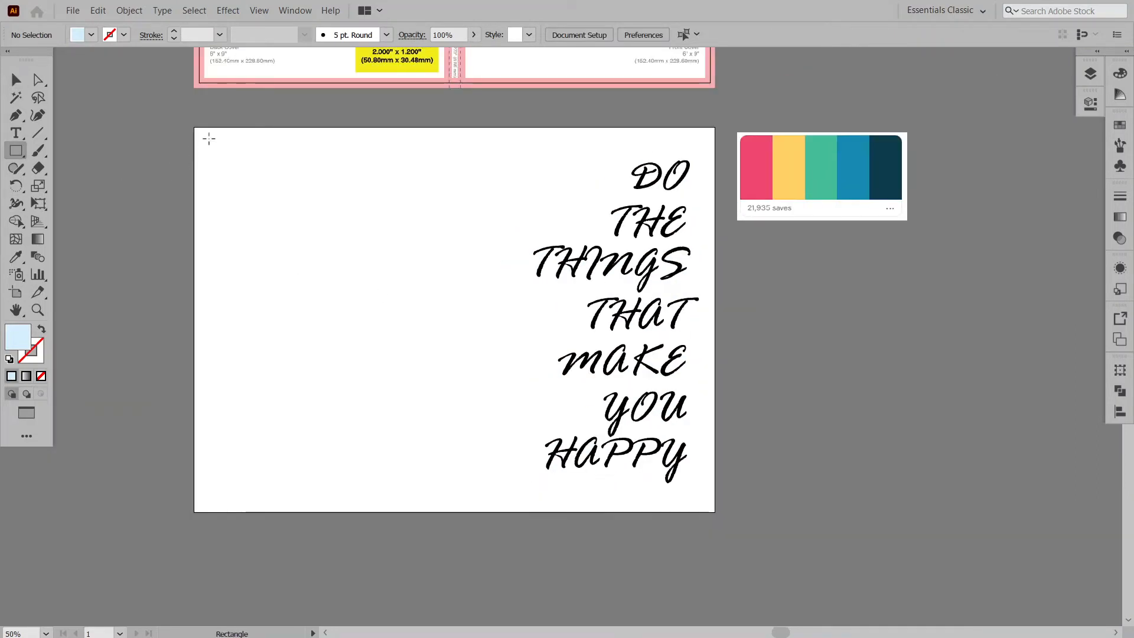
pyautogui.moveTo(196, 128); pyautogui.dragTo(715, 511)
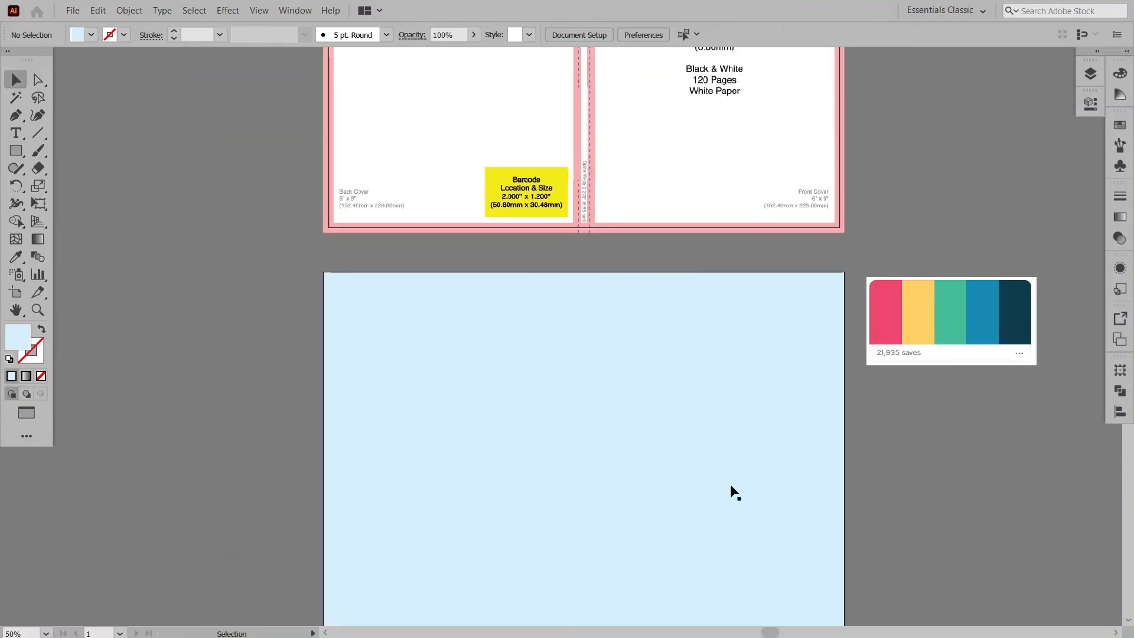
pyautogui.click(731, 487)
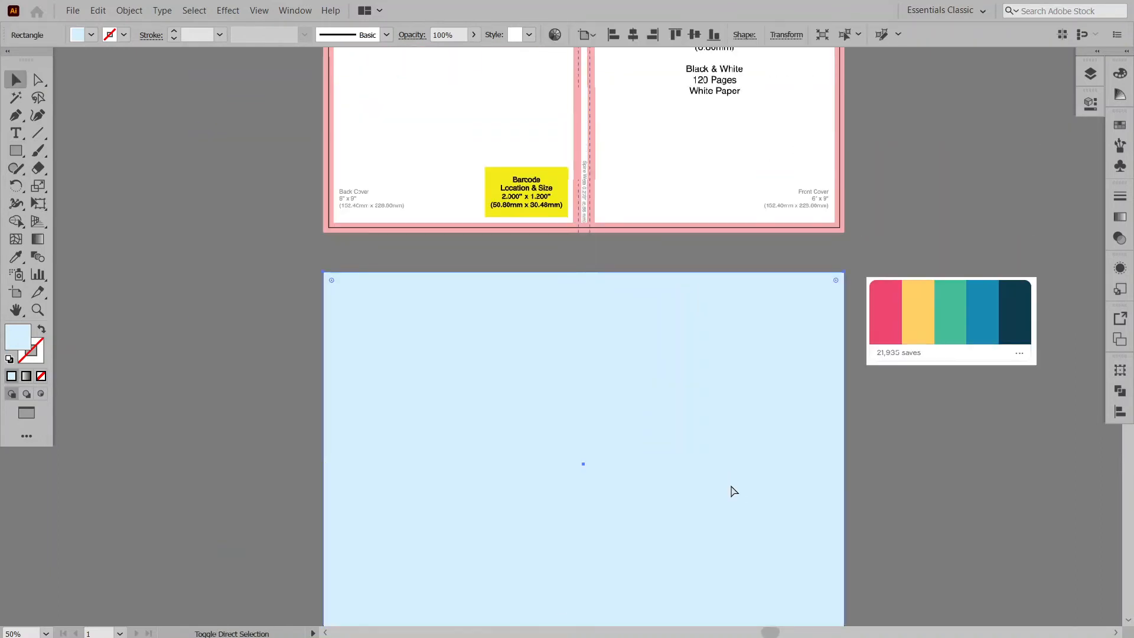
pyautogui.hotkey('ctrl', 'shift', '[')
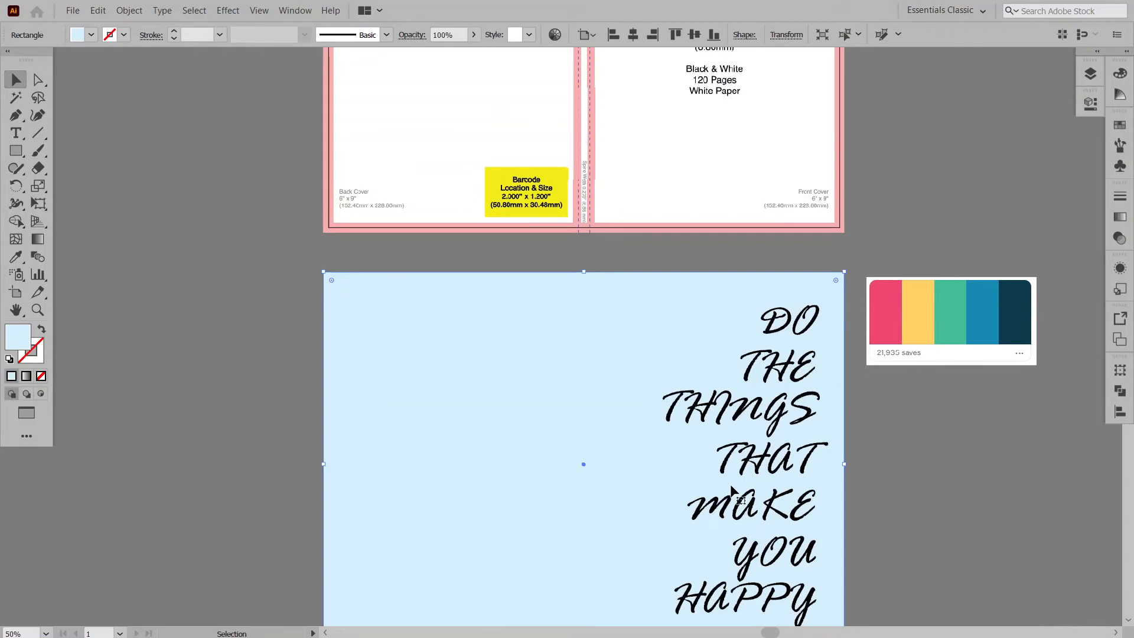
# - Lock the background rectangle and ungroup the outlined title into separate letters
pyautogui.click(1090, 75)
pyautogui.click(931, 152)
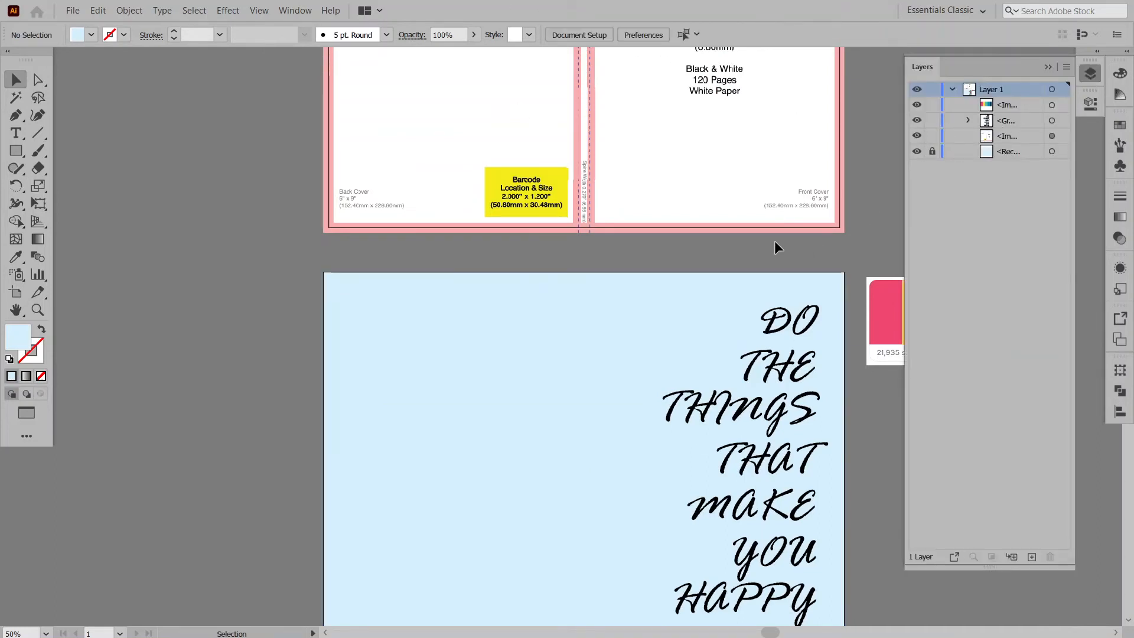
pyautogui.moveTo(777, 284); pyautogui.dragTo(595, 184)
pyautogui.click(631, 223)
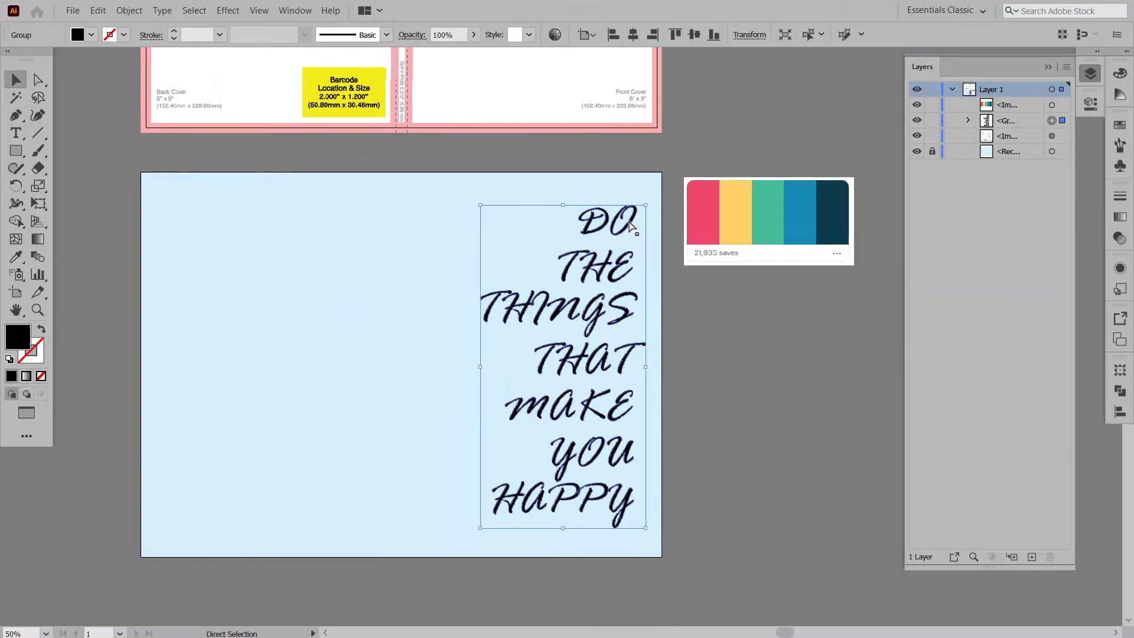
pyautogui.hotkey('ctrl', 'shift', 'g')
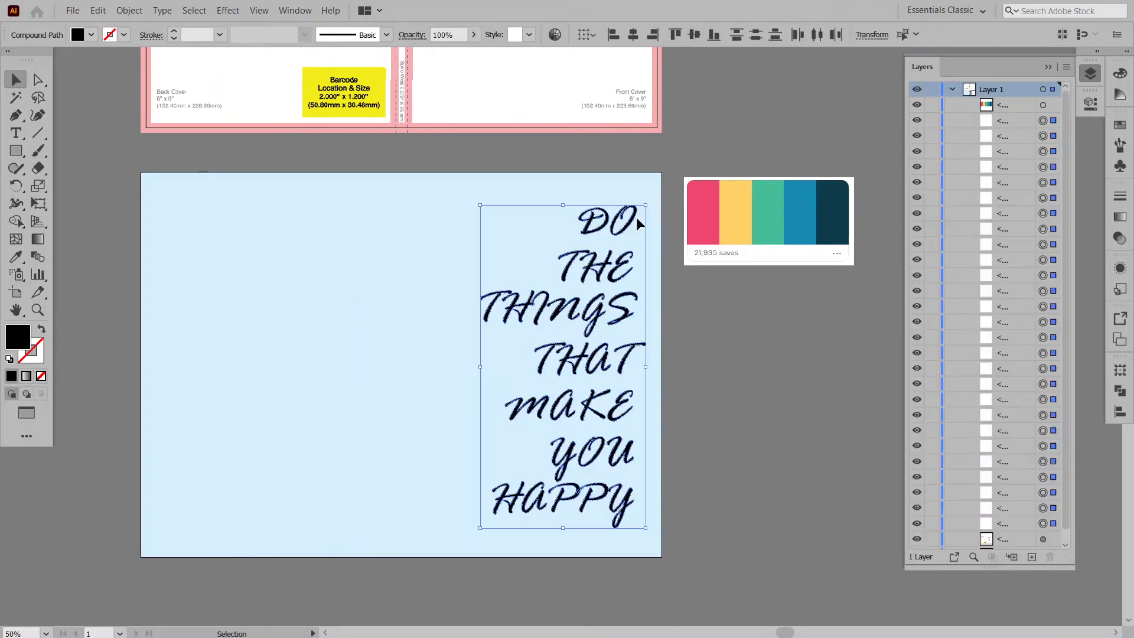
pyautogui.hotkey('ctrl', 'shift', 'a')
# - Apply the palette's pink to D (DO), H (THE), T and N (THINGS), A (THAT), M (MAKE), O (YOU) and the second P (HAPPY)
pyautogui.hotkey('ctrl', '=')
pyautogui.scroll(-1, 544, 176)
pyautogui.click(544, 176)
pyautogui.keyDown('shift'); pyautogui.click(565, 239); pyautogui.keyUp('shift')
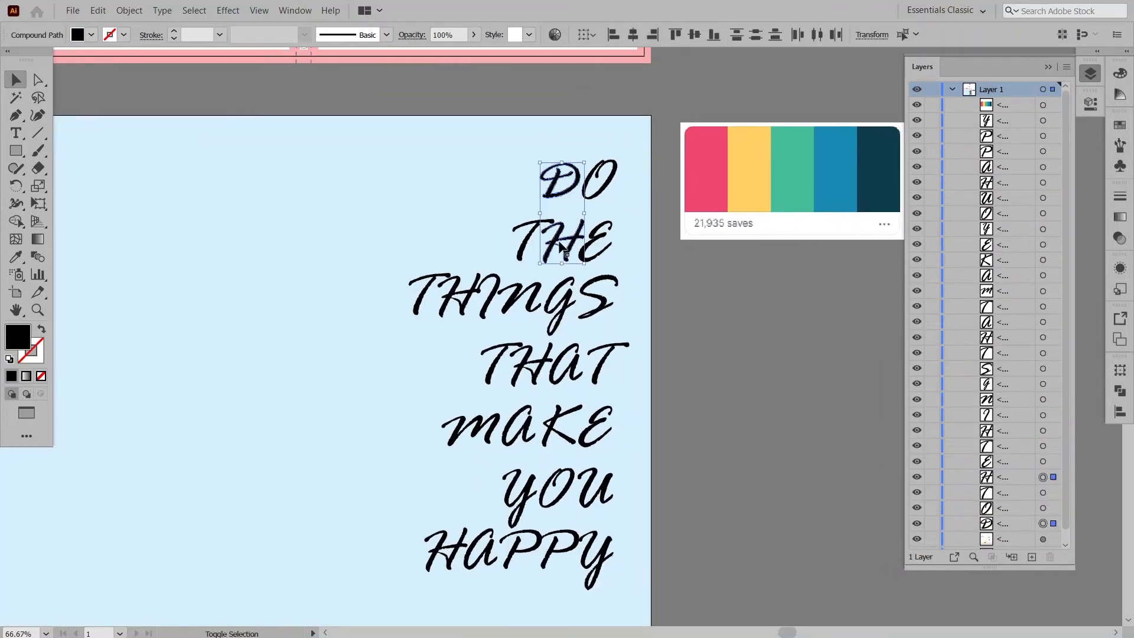
pyautogui.keyDown('shift'); pyautogui.click(428, 301); pyautogui.keyUp('shift')
pyautogui.keyDown('shift'); pyautogui.click(520, 304); pyautogui.keyUp('shift')
pyautogui.keyDown('shift'); pyautogui.click(564, 363); pyautogui.keyUp('shift')
pyautogui.keyDown('shift'); pyautogui.click(476, 434); pyautogui.keyUp('shift')
pyautogui.keyDown('shift'); pyautogui.click(552, 489); pyautogui.keyUp('shift')
pyautogui.keyDown('shift'); pyautogui.click(560, 549); pyautogui.keyUp('shift')
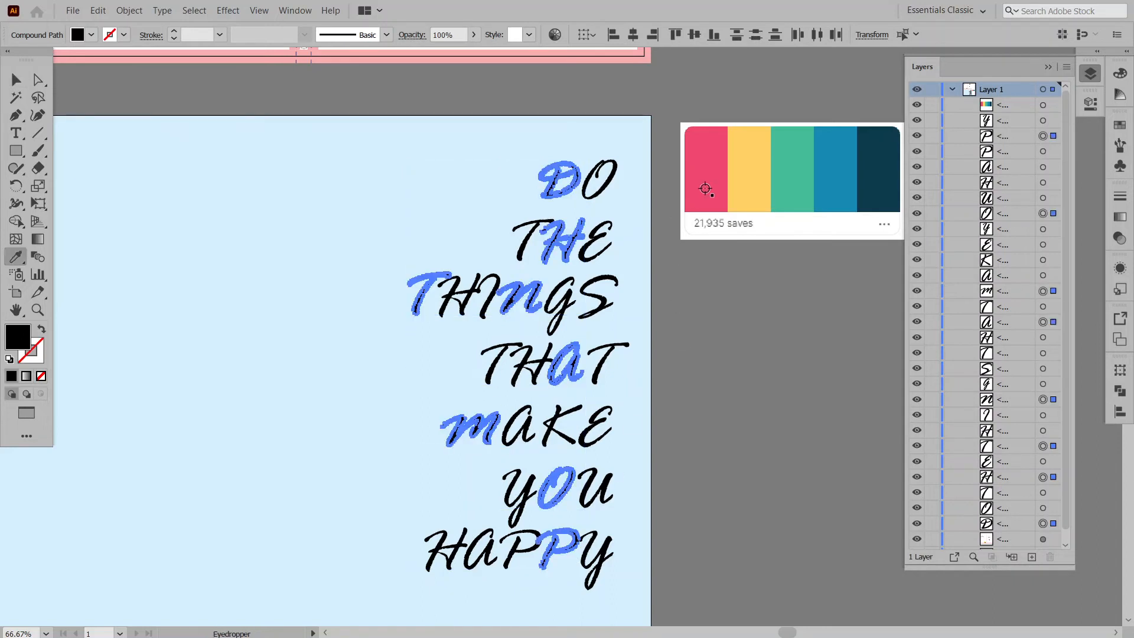
pyautogui.press('i')
pyautogui.click(706, 186)
# - Apply the palette's yellow to O (DO), S (THINGS), the first T (THAT), K (MAKE), and A and Y (HAPPY)
pyautogui.click(593, 321)
pyautogui.click(596, 295)
pyautogui.keyDown('shift'); pyautogui.click(600, 180); pyautogui.keyUp('shift')
pyautogui.keyDown('shift'); pyautogui.click(498, 361); pyautogui.keyUp('shift')
pyautogui.keyDown('shift'); pyautogui.click(550, 430); pyautogui.keyUp('shift')
pyautogui.keyDown('shift'); pyautogui.click(487, 557); pyautogui.keyUp('shift')
pyautogui.keyDown('shift'); pyautogui.click(595, 555); pyautogui.keyUp('shift')
pyautogui.press('i')
pyautogui.click(733, 201)
# - Apply the palette's green to E (THE), the first H (THINGS), the last T (THAT), A (MAKE) and H (HAPPY)
pyautogui.click(595, 242)
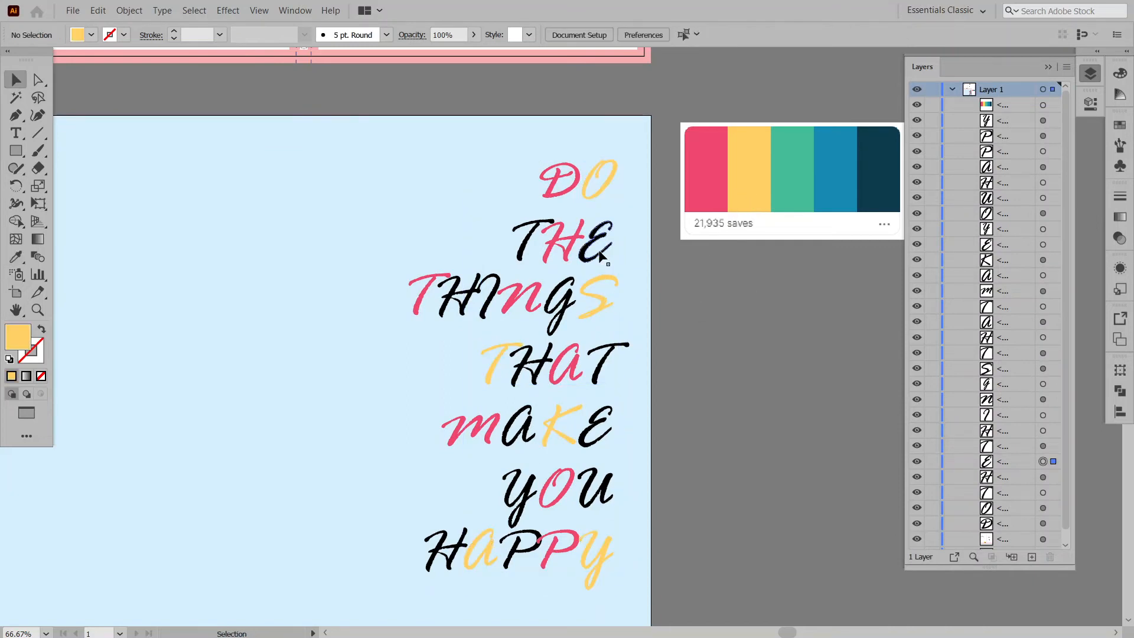
pyautogui.keyDown('shift'); pyautogui.click(465, 315); pyautogui.keyUp('shift')
pyautogui.keyDown('shift'); pyautogui.click(515, 440); pyautogui.keyUp('shift')
pyautogui.keyDown('shift'); pyautogui.click(601, 361); pyautogui.keyUp('shift')
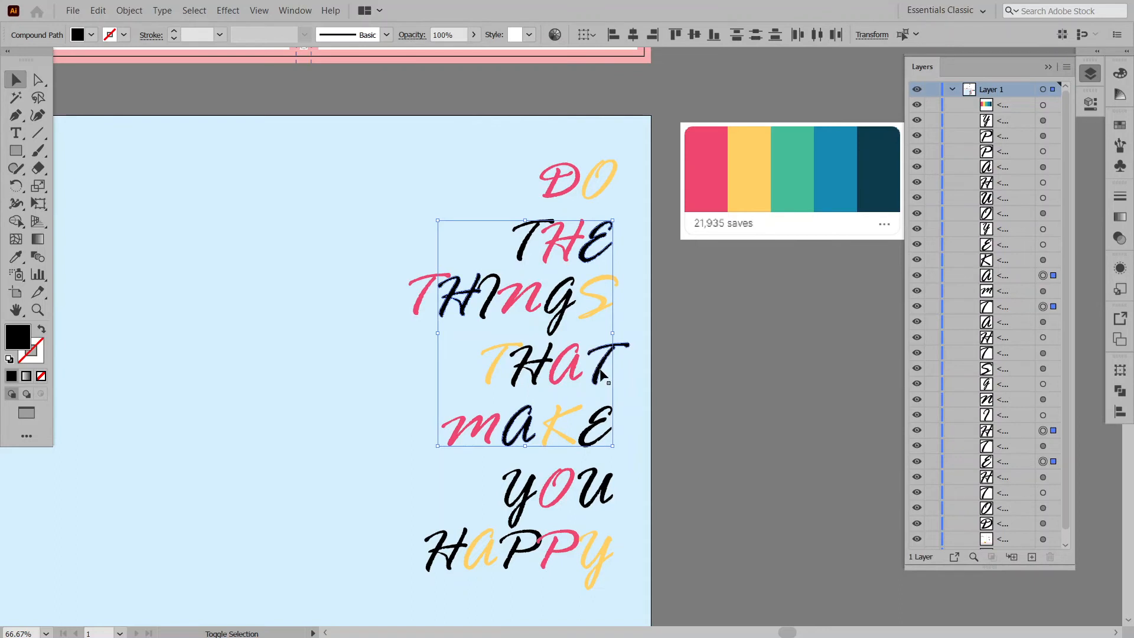
pyautogui.keyDown('shift'); pyautogui.click(448, 567); pyautogui.keyUp('shift')
pyautogui.press('i')
pyautogui.click(796, 176)
pyautogui.press('v')
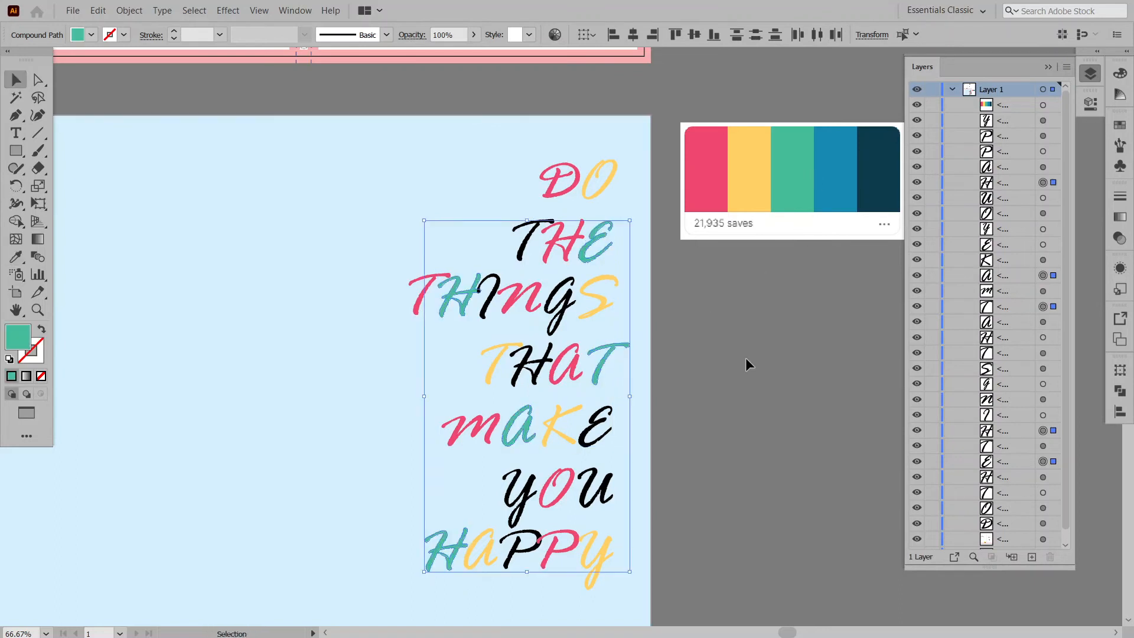
# - Apply the palette's blue to I (THINGS), H (THAT), E (MAKE) and Y (YOU)
pyautogui.click(745, 357)
pyautogui.click(461, 299)
pyautogui.keyDown('shift'); pyautogui.click(502, 360); pyautogui.keyUp('shift')
pyautogui.keyDown('shift'); pyautogui.click(558, 422); pyautogui.keyUp('shift')
pyautogui.keyDown('shift'); pyautogui.click(489, 502); pyautogui.keyUp('shift')
pyautogui.press('i')
pyautogui.click(799, 171)
pyautogui.press('v')
pyautogui.click(716, 355)
# - Apply the palette's dark navy to T (THE), G (THINGS), U (YOU) and the first P (HAPPY)
pyautogui.click(485, 245)
pyautogui.keyDown('shift'); pyautogui.click(516, 306); pyautogui.keyUp('shift')
pyautogui.keyDown('shift'); pyautogui.click(558, 480); pyautogui.keyUp('shift')
pyautogui.keyDown('shift'); pyautogui.click(484, 538); pyautogui.keyUp('shift')
pyautogui.press('i')
pyautogui.click(849, 188)
pyautogui.hotkey('ctrl', 'shift', 'a')
pyautogui.press('v')
# - Unlock the background rectangle and fill it with the palette's dark navy
pyautogui.click(1089, 73)
pyautogui.click(1090, 103)
pyautogui.click(1090, 74)
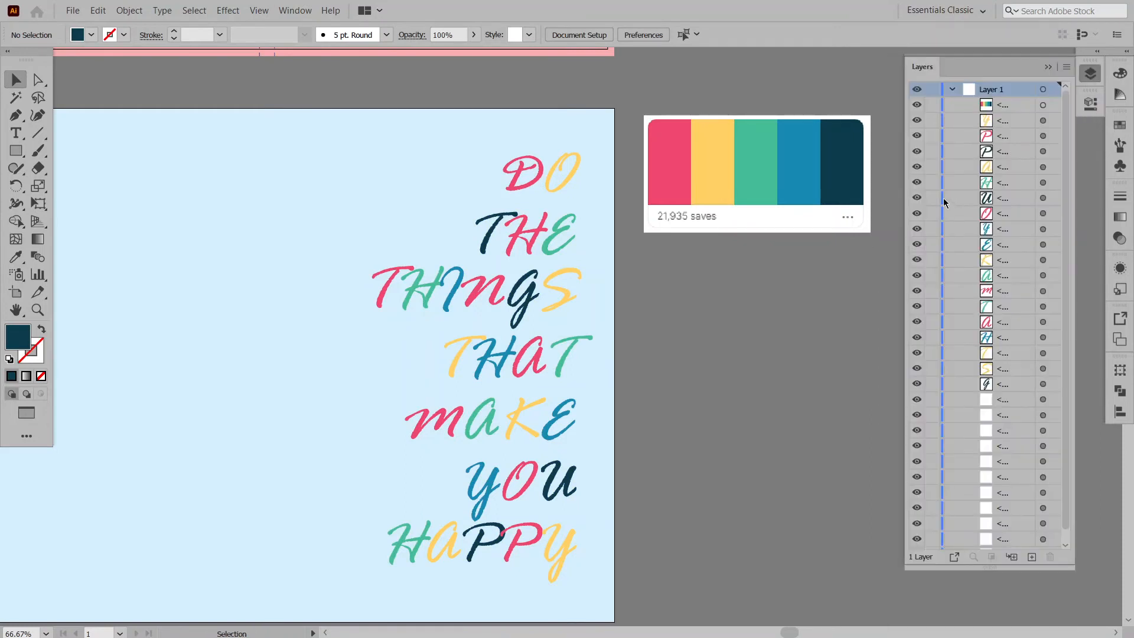
pyautogui.click(934, 542)
pyautogui.click(395, 455)
pyautogui.press('i')
pyautogui.click(828, 181)
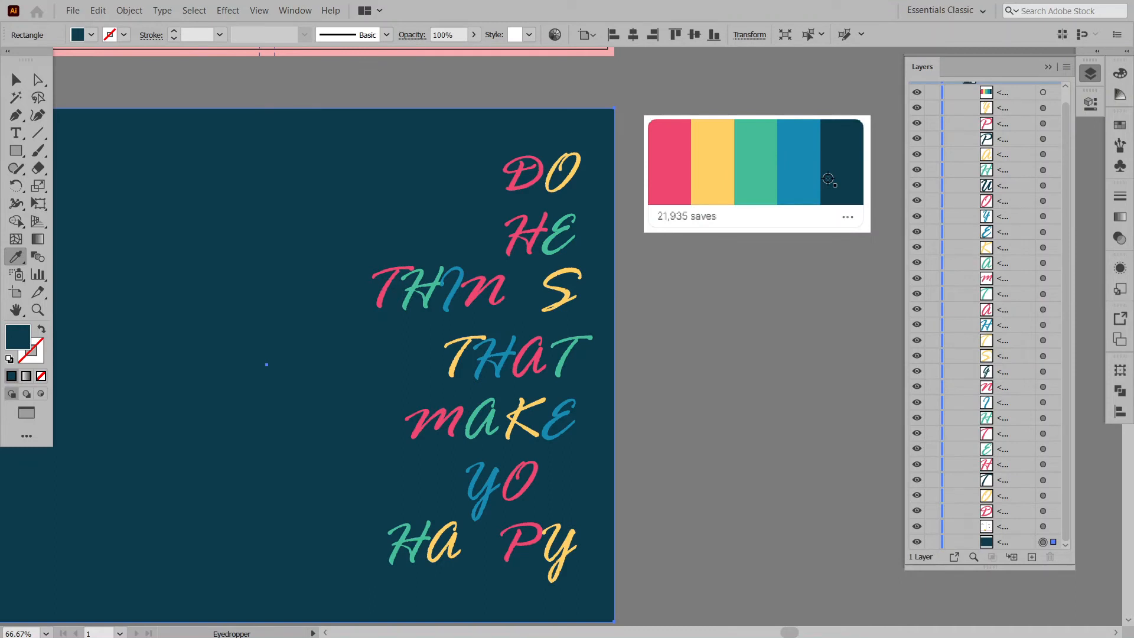
# - Try the palette's blue, green, yellow and pink as background fills and return to dark navy
pyautogui.click(790, 166)
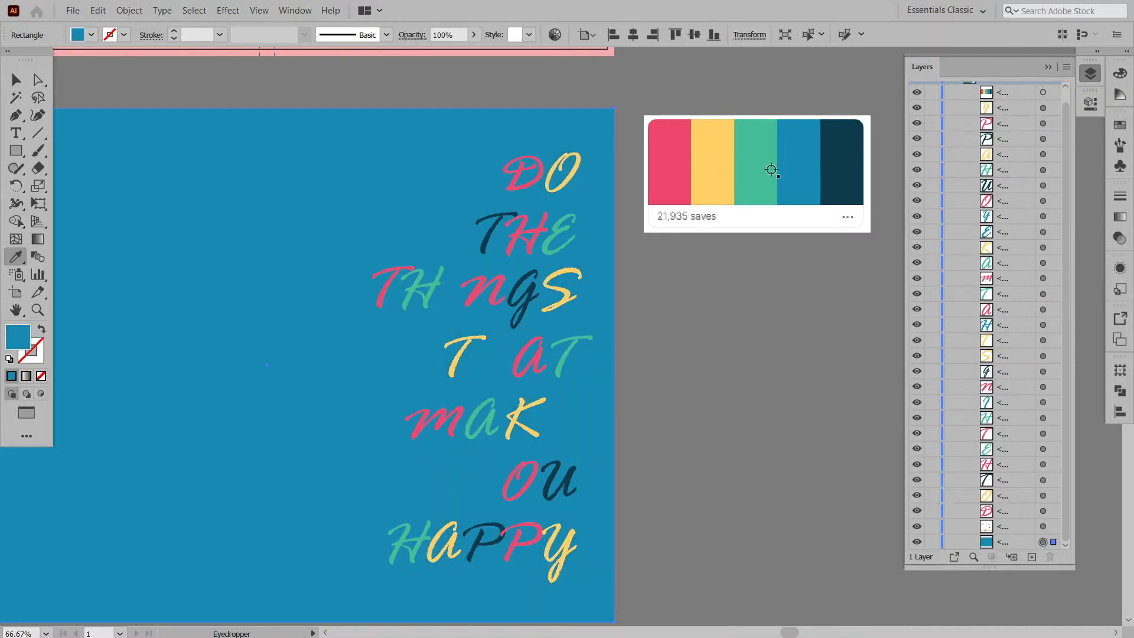
pyautogui.click(768, 168)
pyautogui.click(722, 175)
pyautogui.click(673, 182)
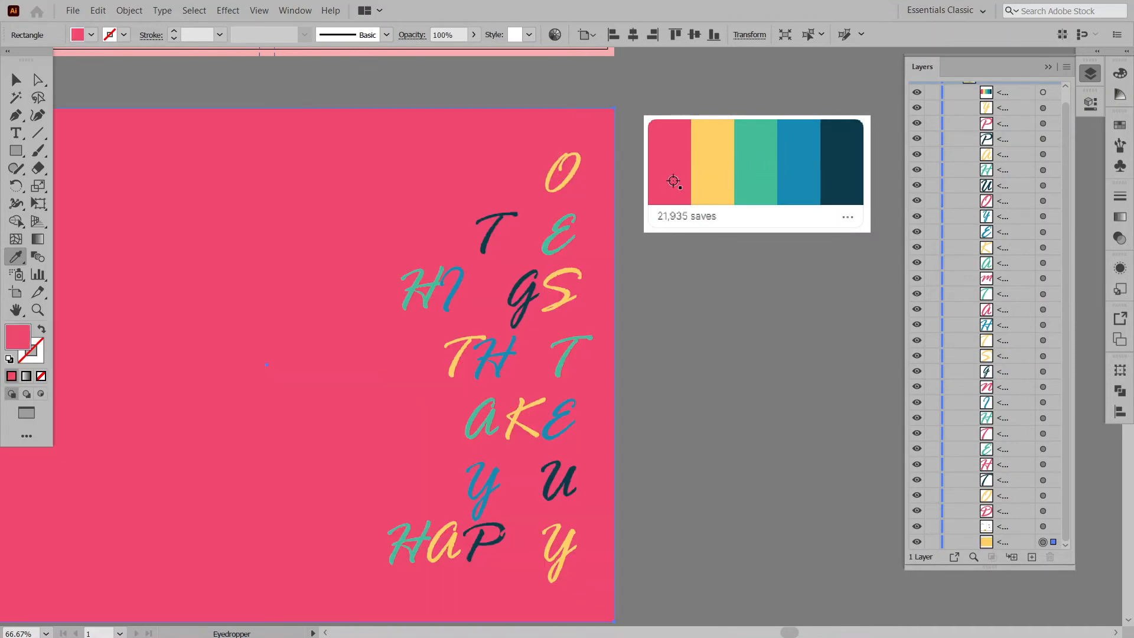
pyautogui.click(845, 179)
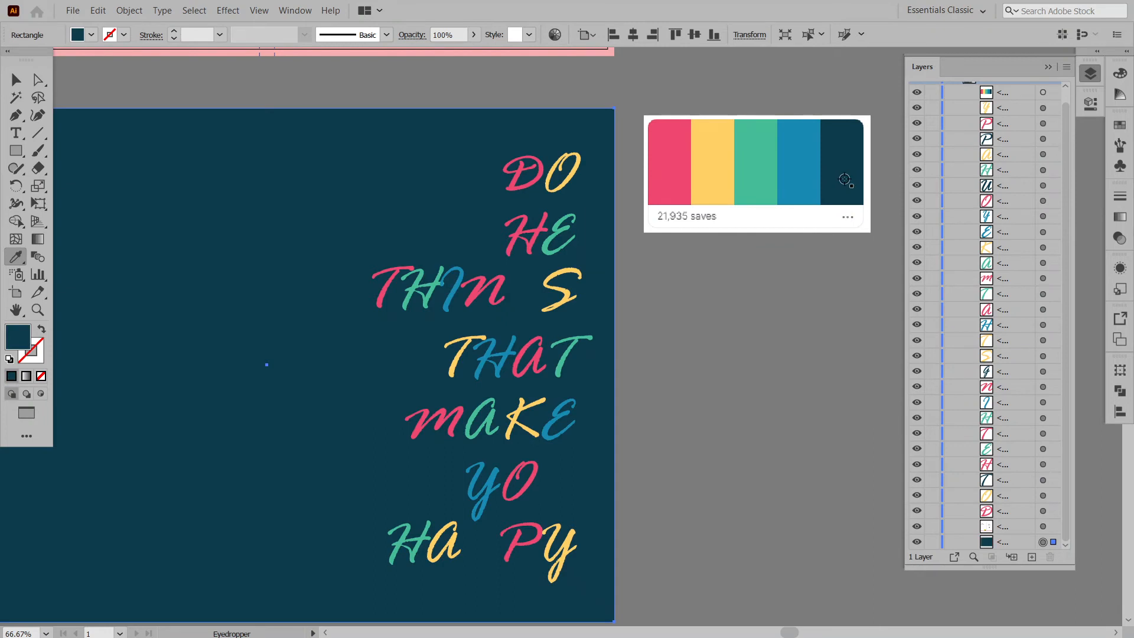
# - Recolor T (THE), G (THINGS), U (YOU) and the first P (HAPPY) with the palette's green
pyautogui.press('v')
pyautogui.click(526, 292)
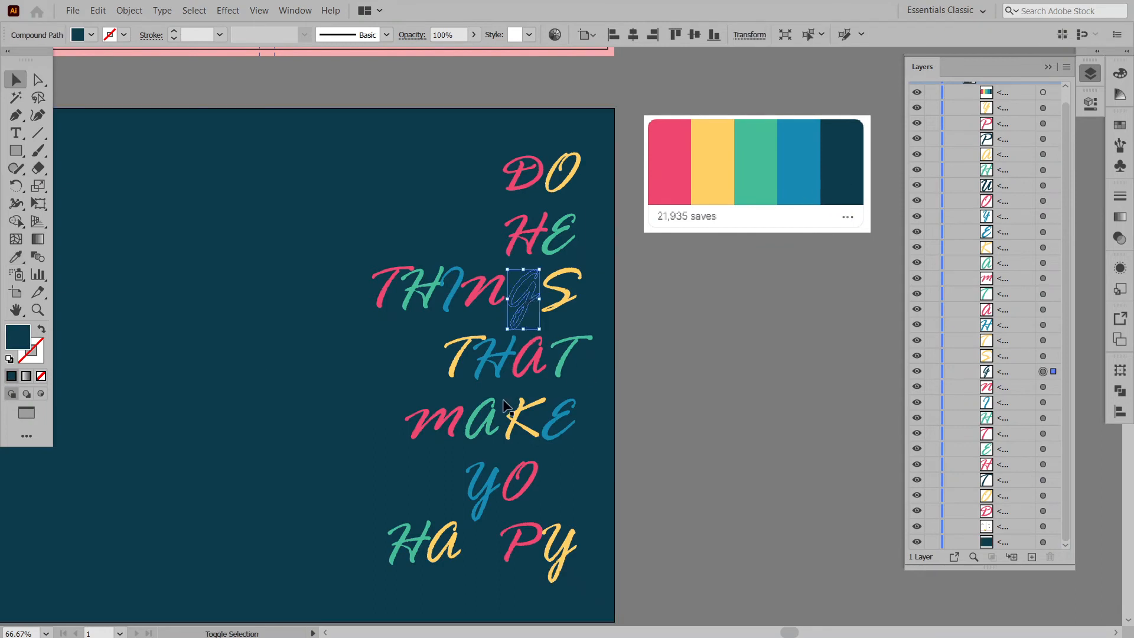
pyautogui.keyDown('shift'); pyautogui.click(484, 540); pyautogui.keyUp('shift')
pyautogui.keyDown('shift'); pyautogui.click(491, 248); pyautogui.keyUp('shift')
pyautogui.keyDown('shift'); pyautogui.click(558, 484); pyautogui.keyUp('shift')
pyautogui.press('i')
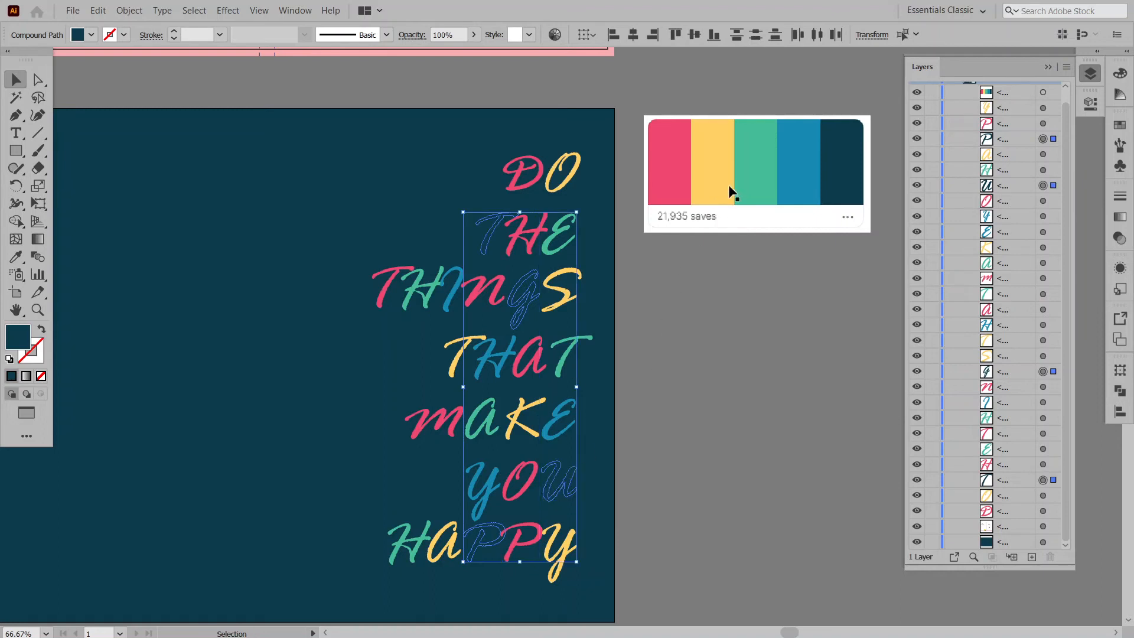
pyautogui.click(727, 178)
pyautogui.click(714, 170)
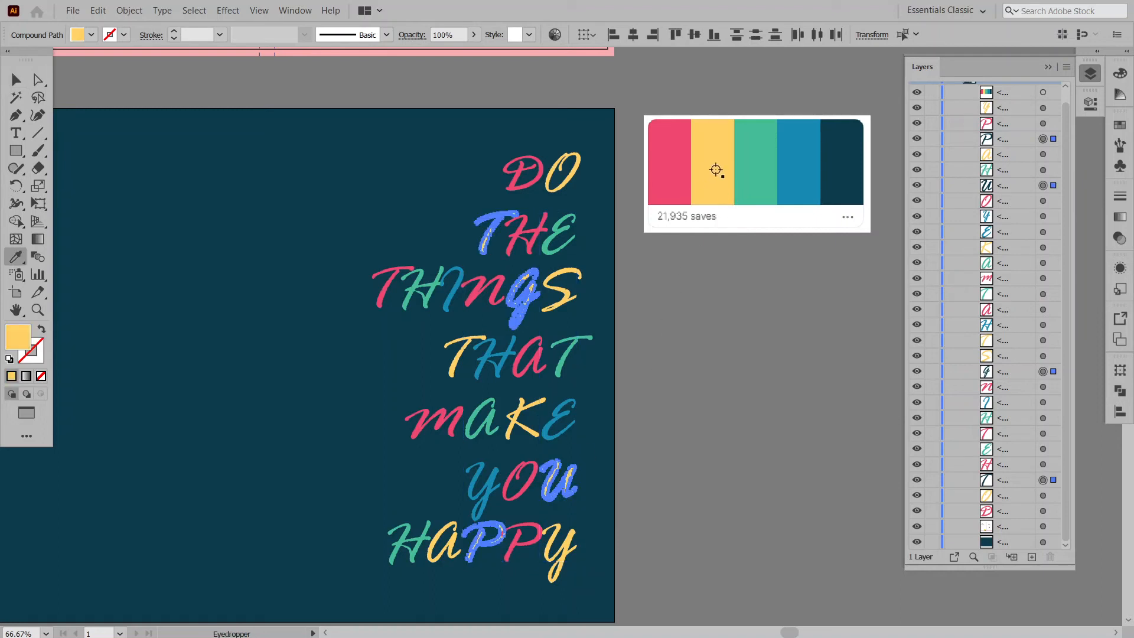
pyautogui.click(760, 172)
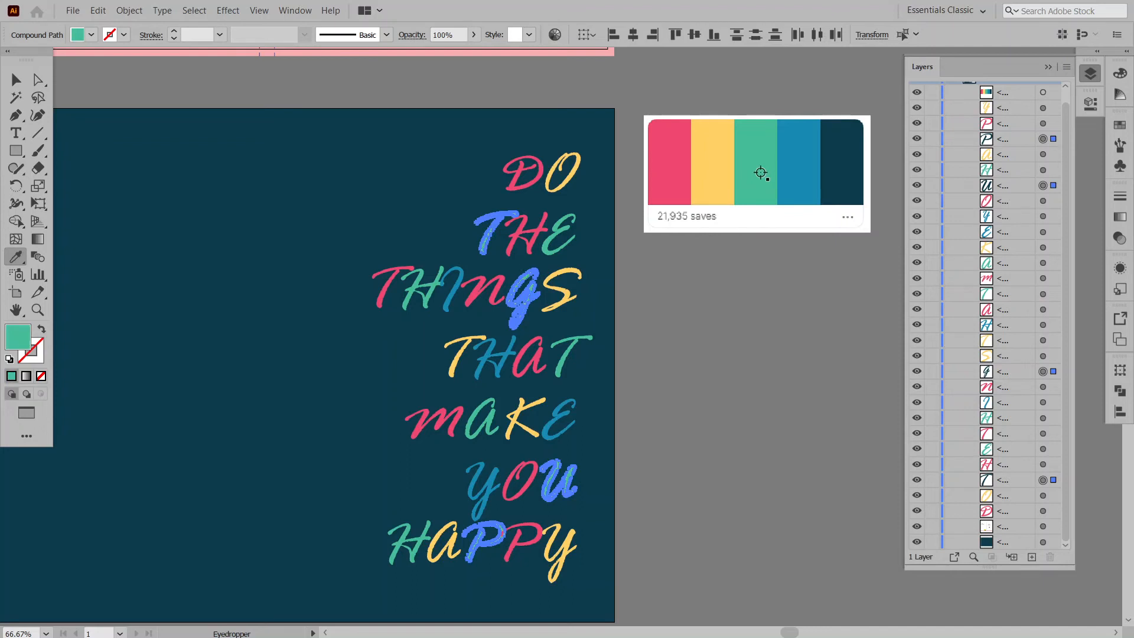
pyautogui.press('v')
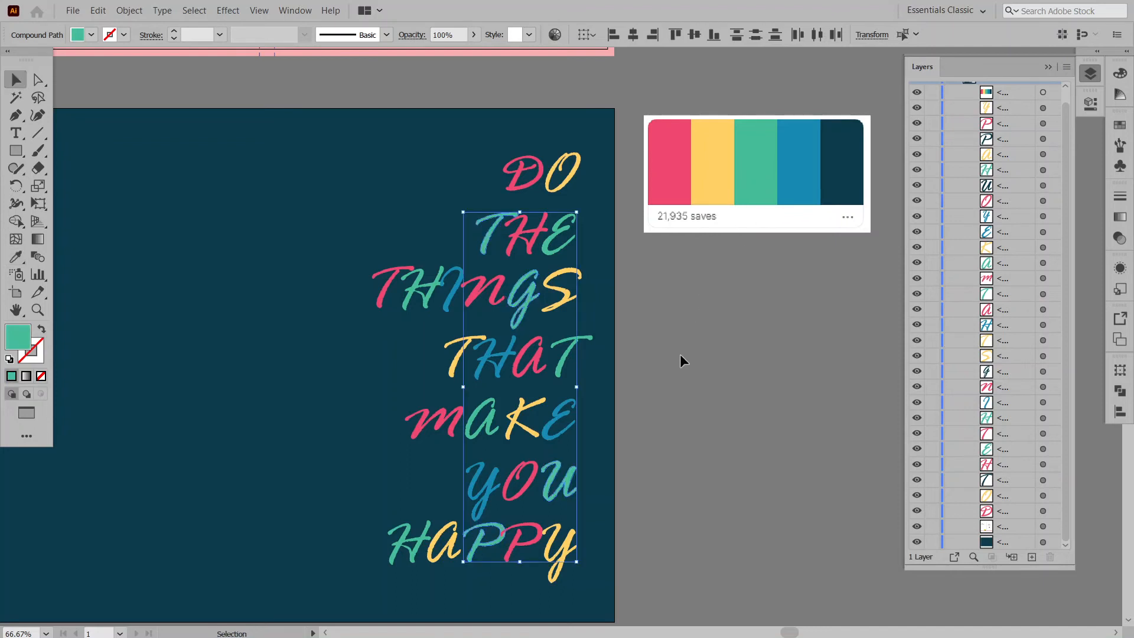
pyautogui.click(679, 353)
# - Add the text "notebook" near the bottom of the front cover and select all of it
pyautogui.hotkey('ctrl', '-')
pyautogui.press('t')
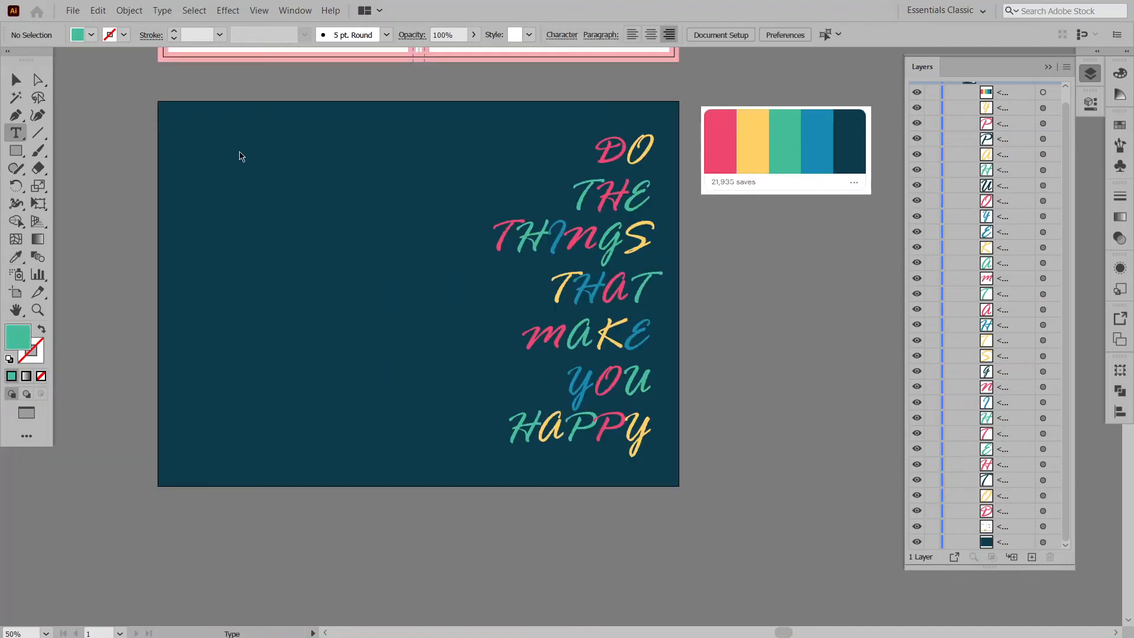
pyautogui.click(571, 466)
pyautogui.write('notel')
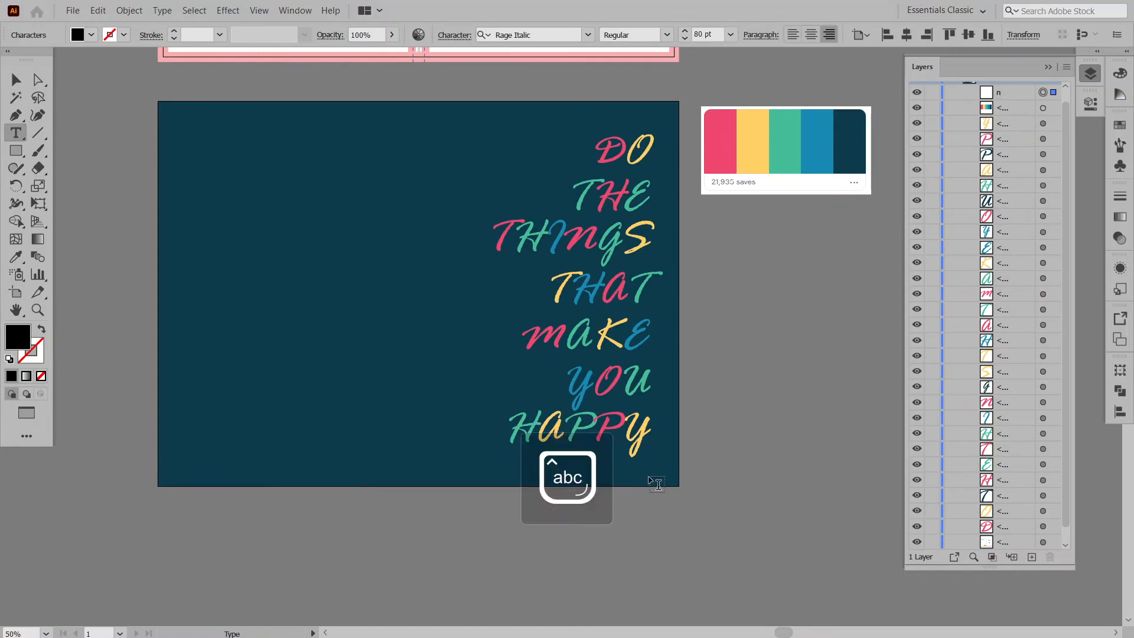
pyautogui.write('ook')
pyautogui.hotkey('ctrl', 'a')
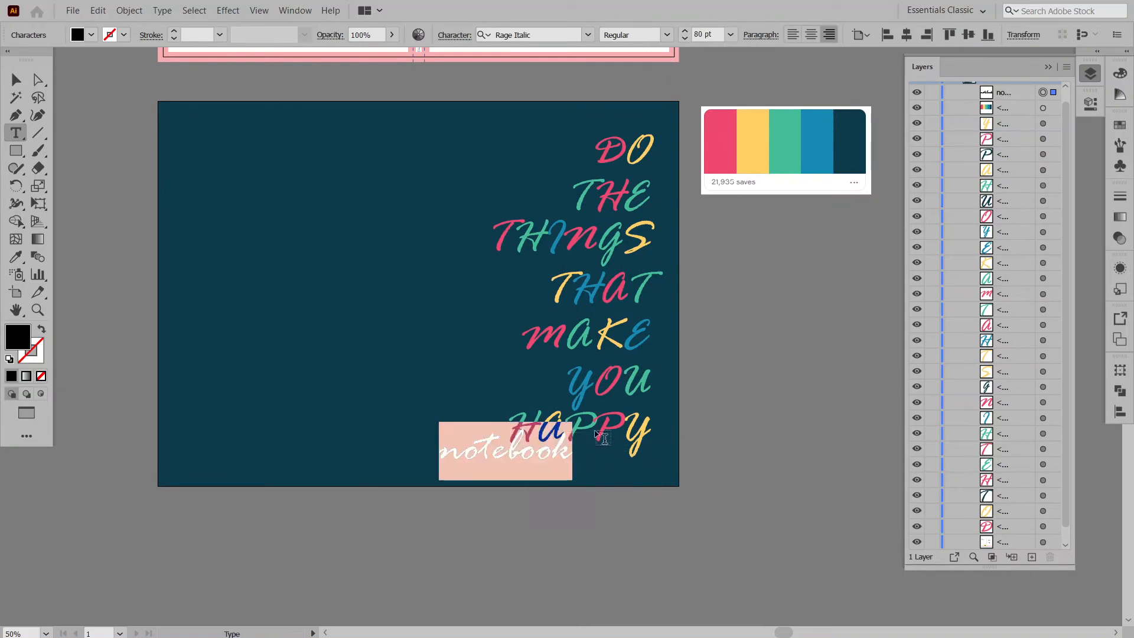
# - Set the "notebook" text in BonvenoCF-Light at 18 pt
pyautogui.click(1091, 82)
pyautogui.click(1085, 109)
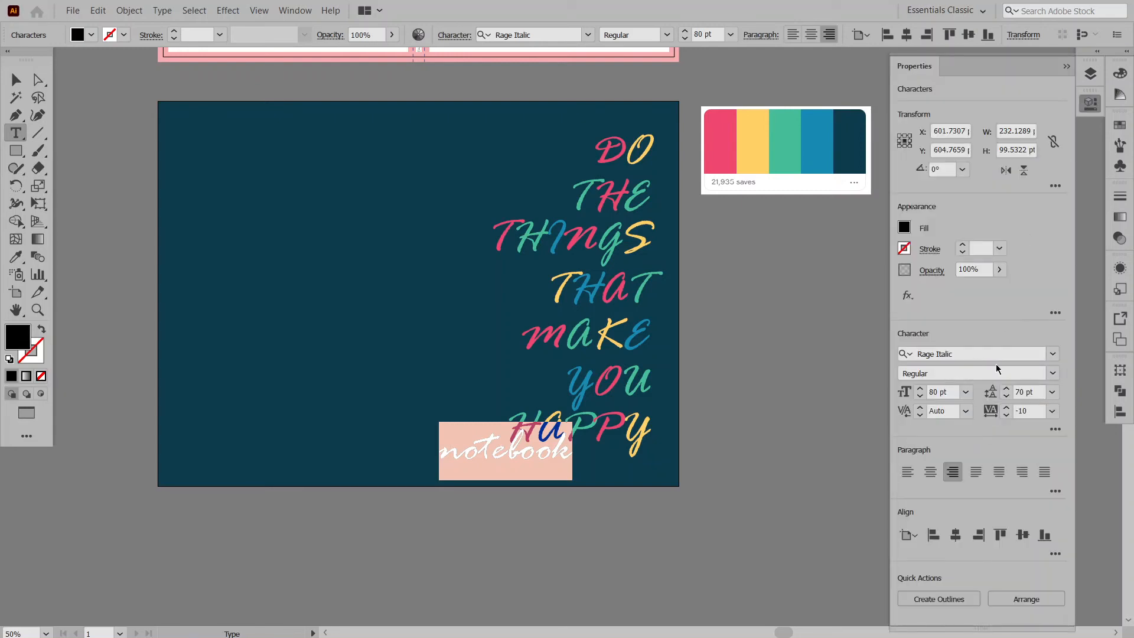
pyautogui.click(1055, 358)
pyautogui.click(1052, 354)
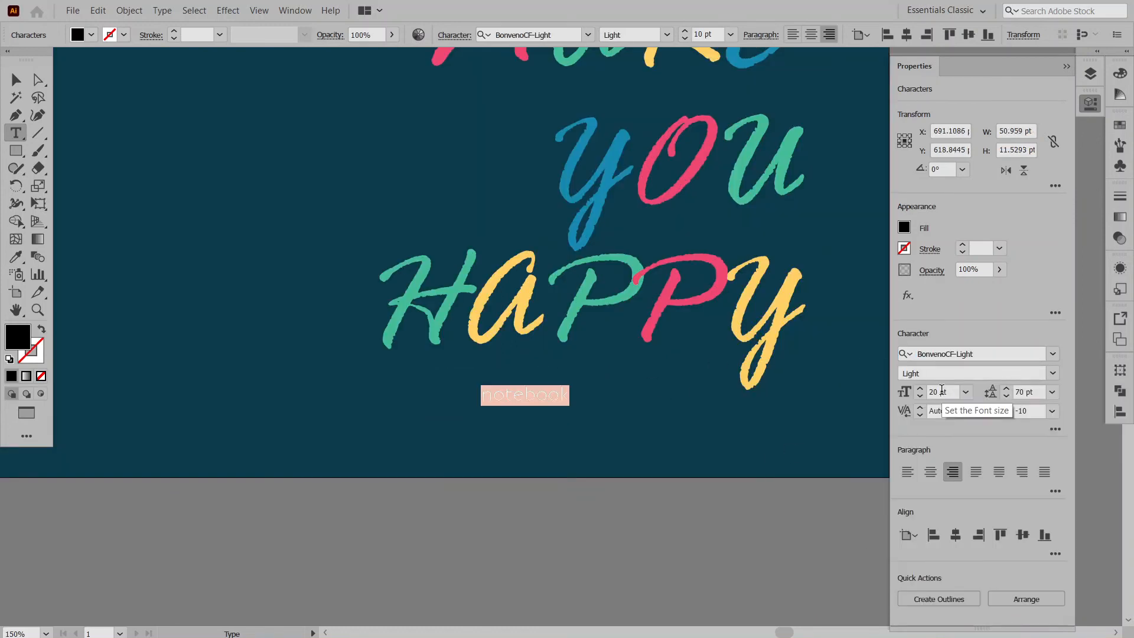
pyautogui.scroll(-2, 941, 390)
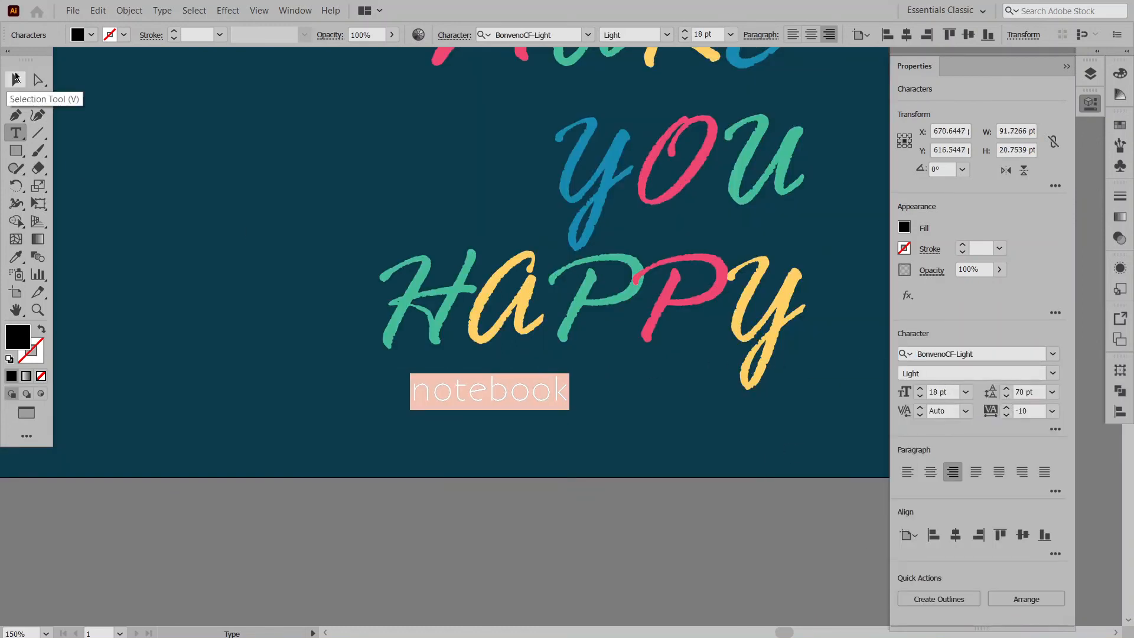
# - Position "notebook" beneath HAPPY and color it with the yellow of the letter Y
pyautogui.click(16, 79)
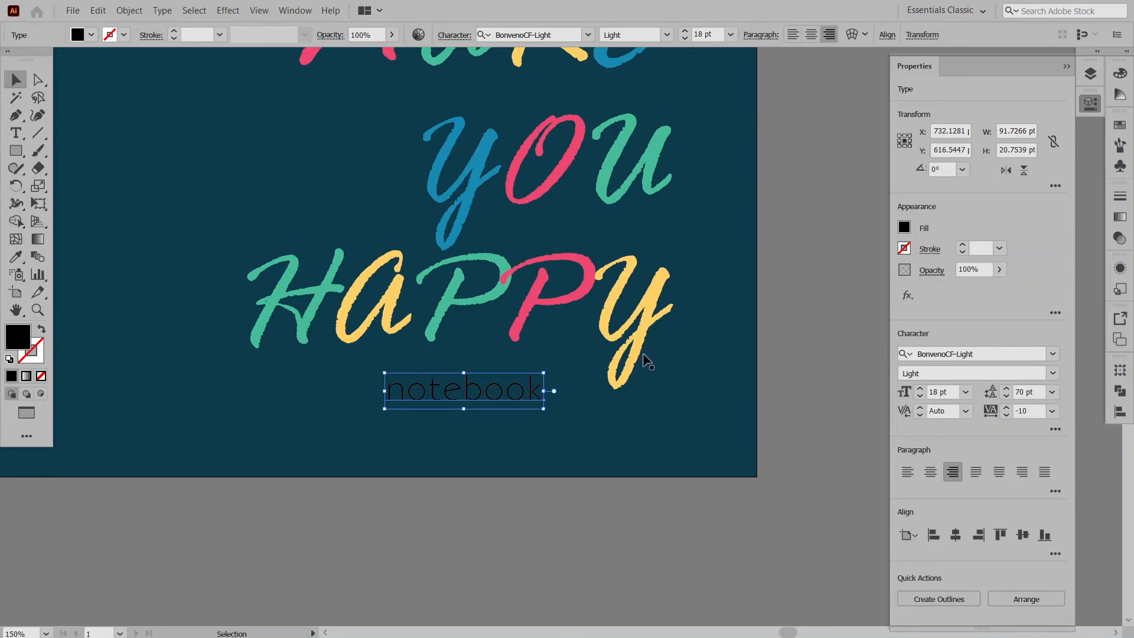
pyautogui.press('i')
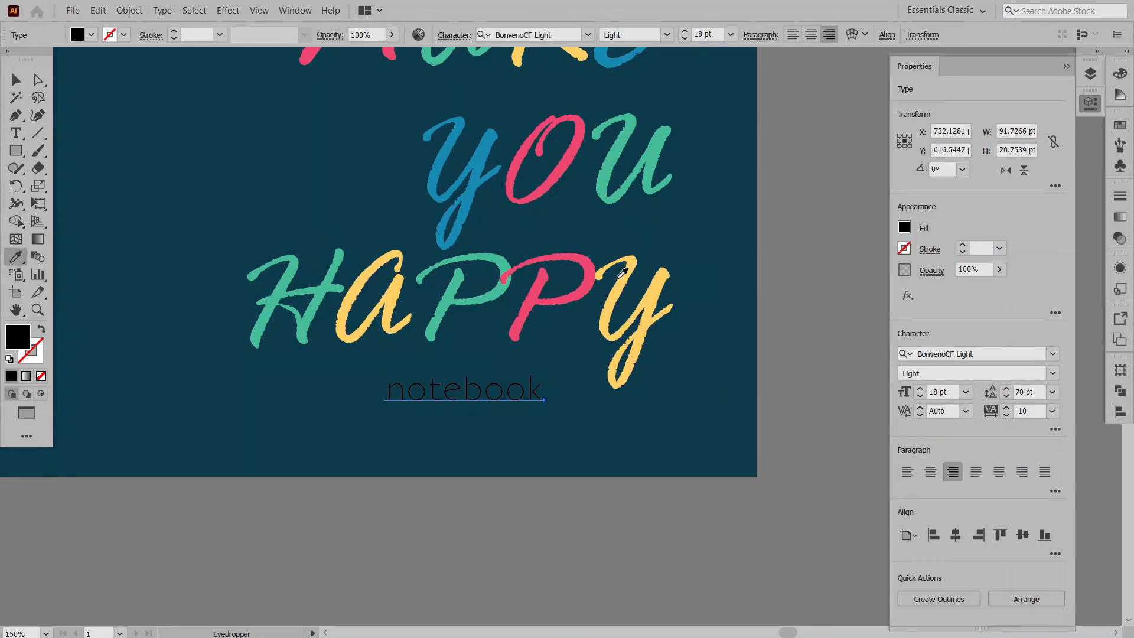
pyautogui.click(619, 282)
pyautogui.press('v')
pyautogui.click(607, 426)
# - Group the title letters and center "notebook" horizontally under the title group
pyautogui.scroll(-2, 607, 425)
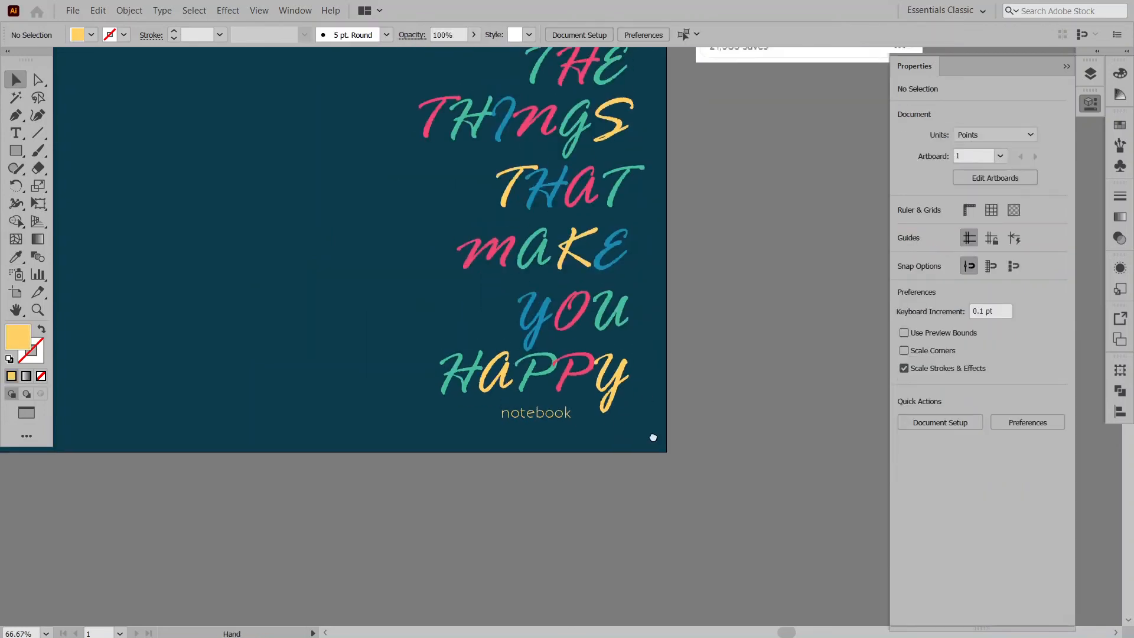
pyautogui.scroll(3, 645, 397)
pyautogui.moveTo(619, 421); pyautogui.dragTo(665, 402)
pyautogui.scroll(-2, 665, 401)
pyautogui.moveTo(455, 253); pyautogui.dragTo(646, 493)
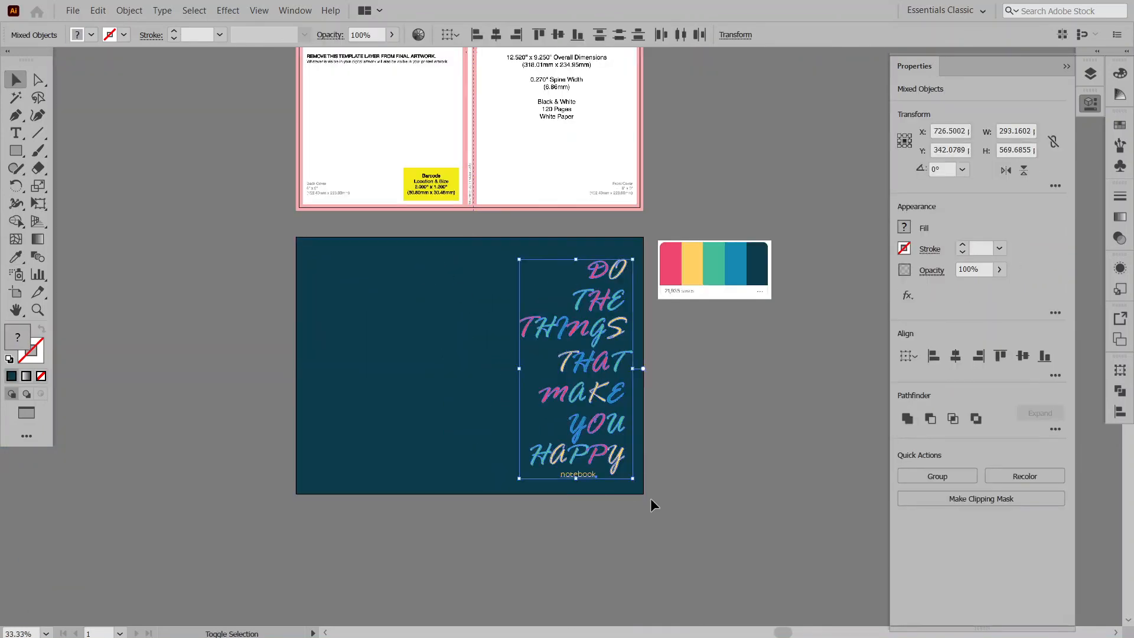
pyautogui.keyDown('shift'); pyautogui.click(588, 478); pyautogui.keyUp('shift')
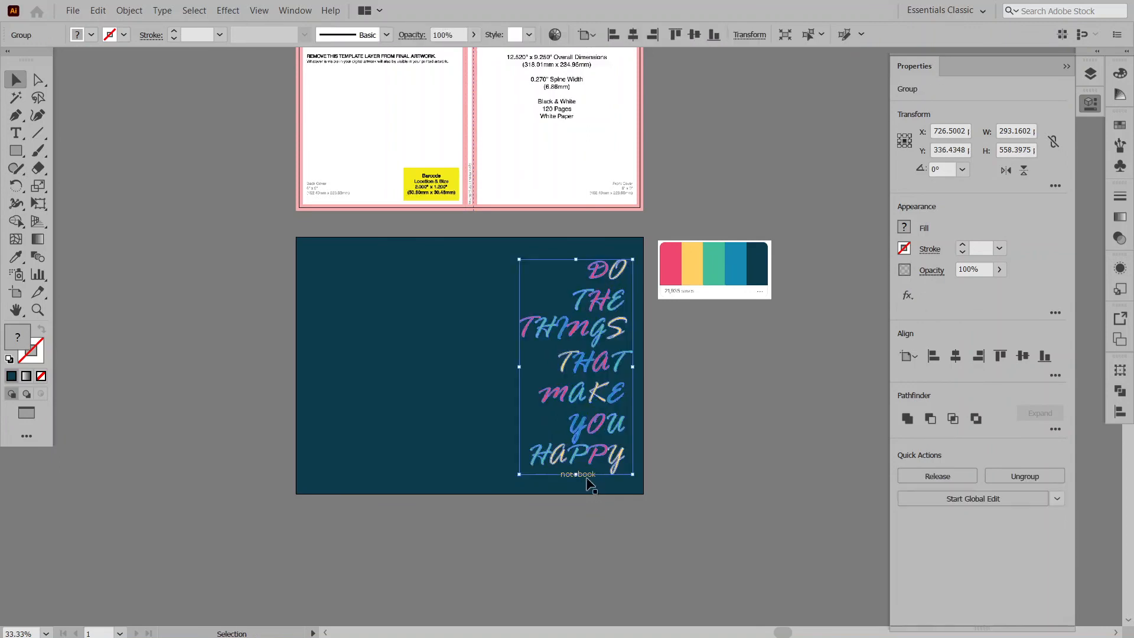
pyautogui.keyDown('shift'); pyautogui.click(591, 475); pyautogui.keyUp('shift')
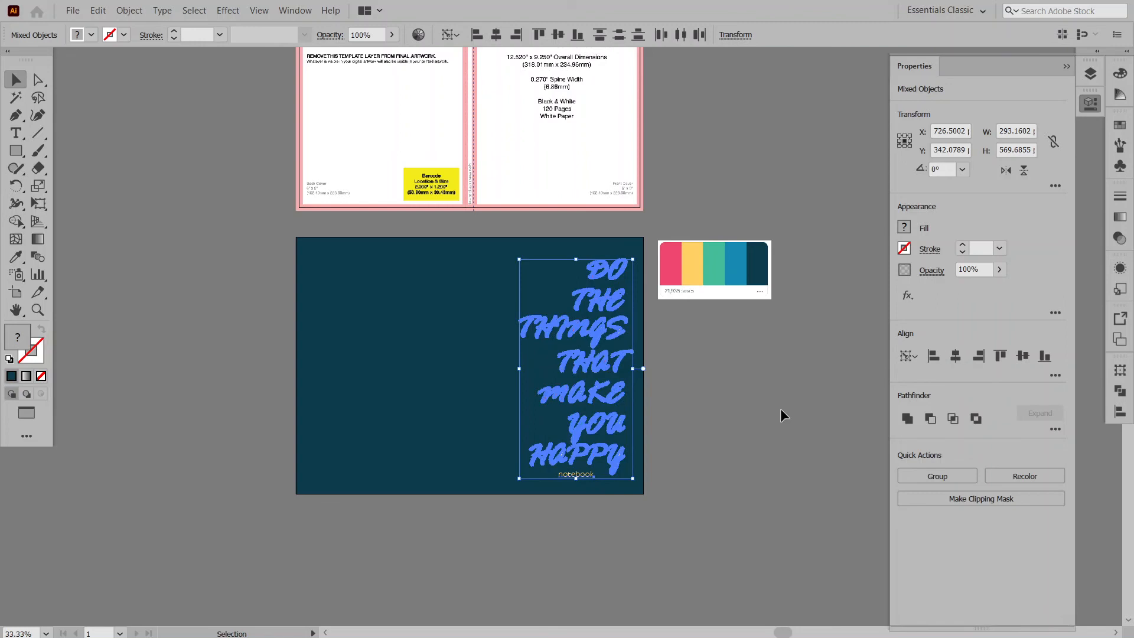
# - Remove the KDP cover template and the color palette image, leaving only the finished cover artwork
pyautogui.click(660, 471)
pyautogui.click(711, 271)
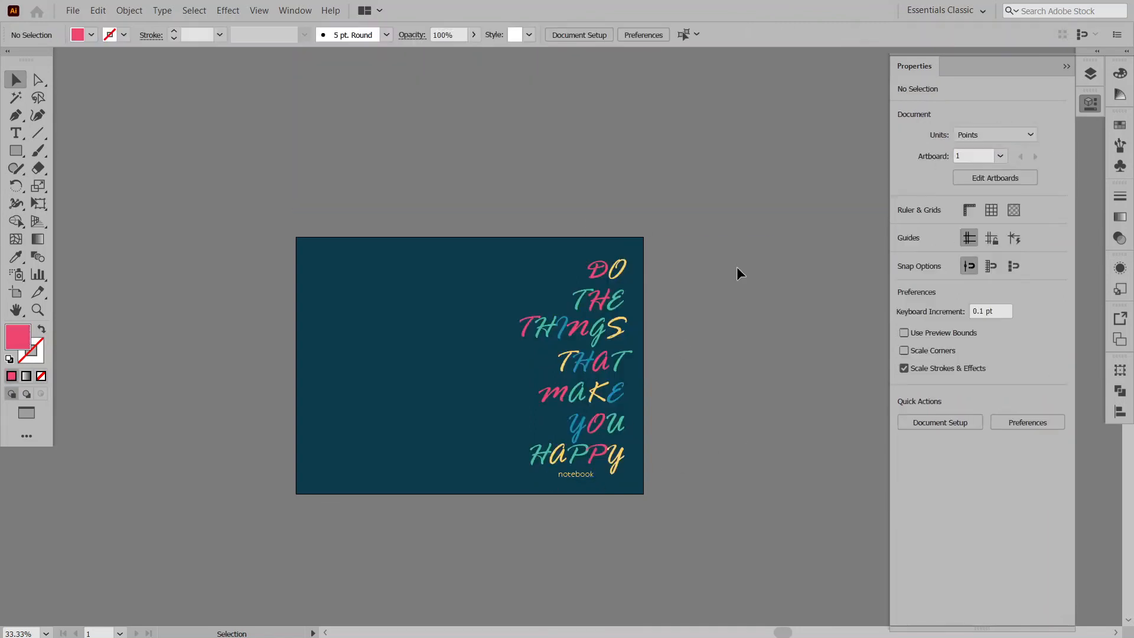
pyautogui.press('a')
pyautogui.scroll(1, 590, 507)
pyautogui.moveTo(568, 414); pyautogui.dragTo(684, 482)
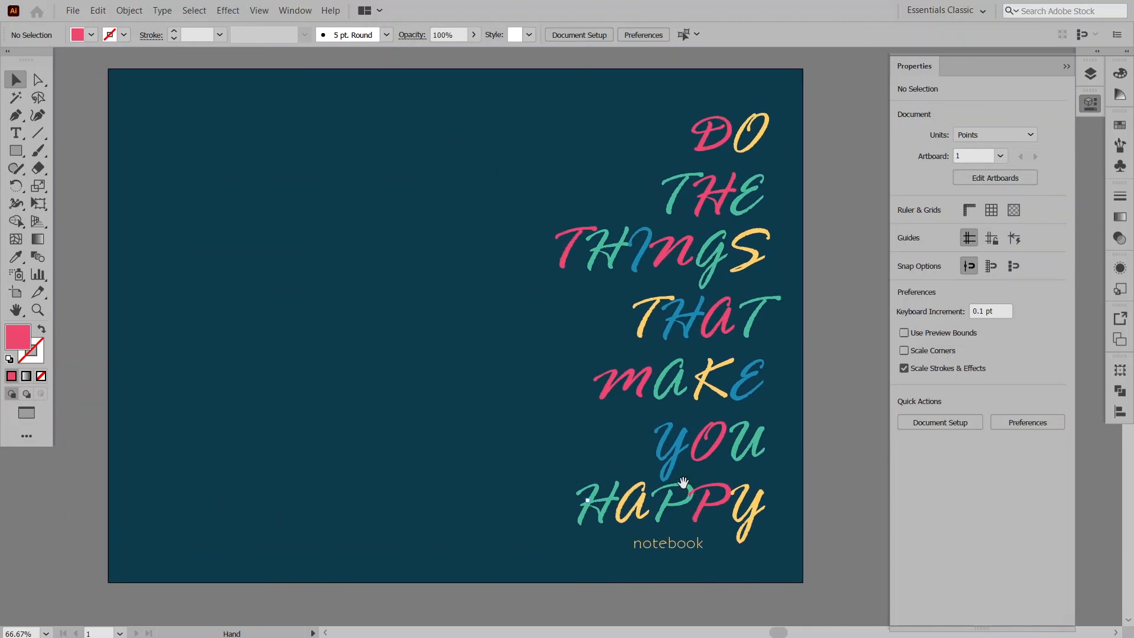
pyautogui.click(1094, 53)
pyautogui.moveTo(777, 342); pyautogui.dragTo(868, 352)
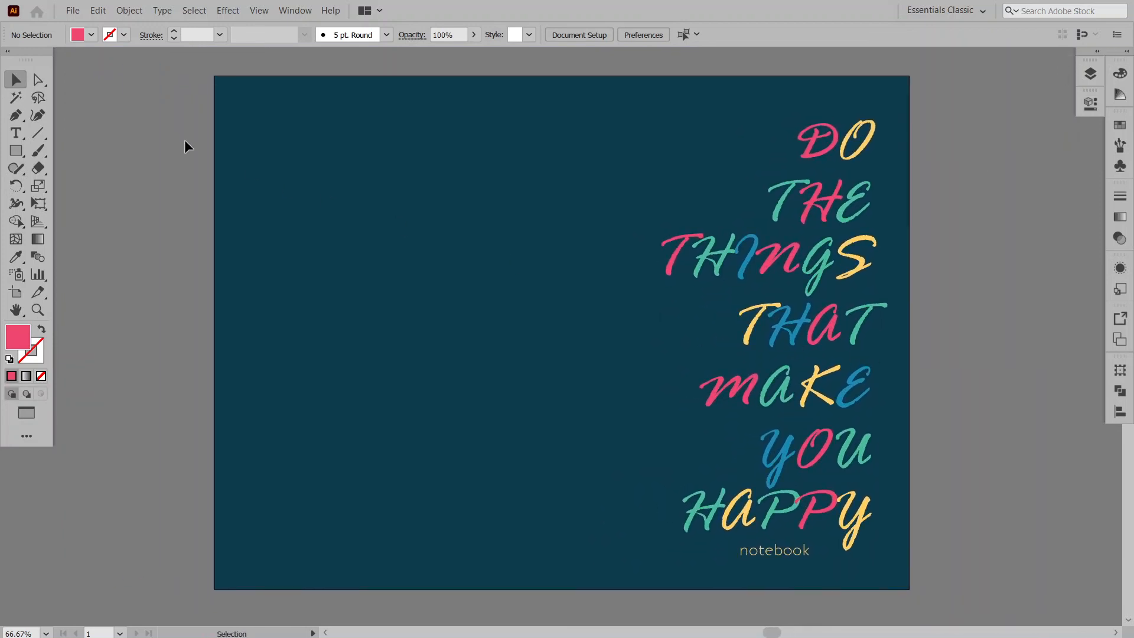
# - Save the cover as an Adobe Illustrator file named "do things that make you happy" in the Text Notebooks folder
pyautogui.click(72, 11)
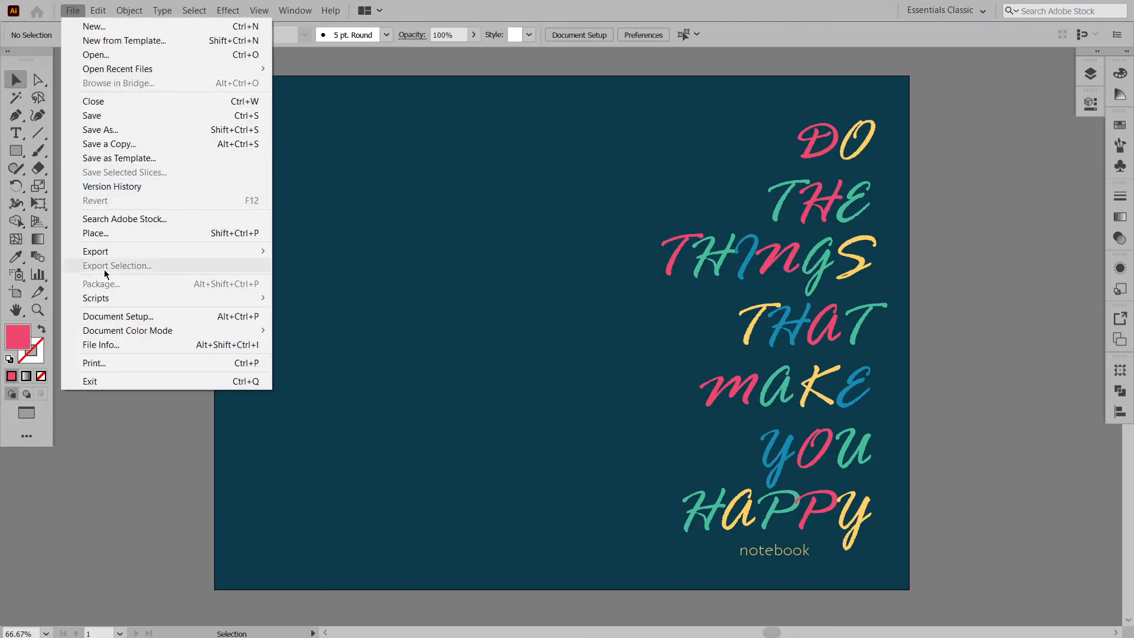
pyautogui.click(116, 132)
pyautogui.click(246, 319)
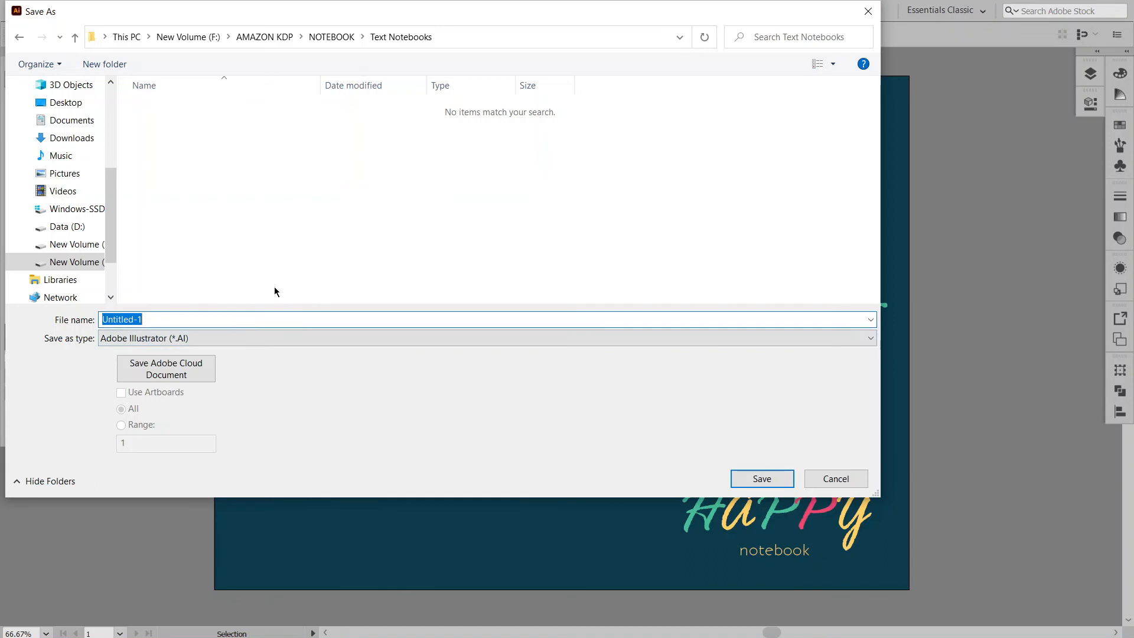
pyautogui.moveTo(879, 168); pyautogui.dragTo(640, 176)
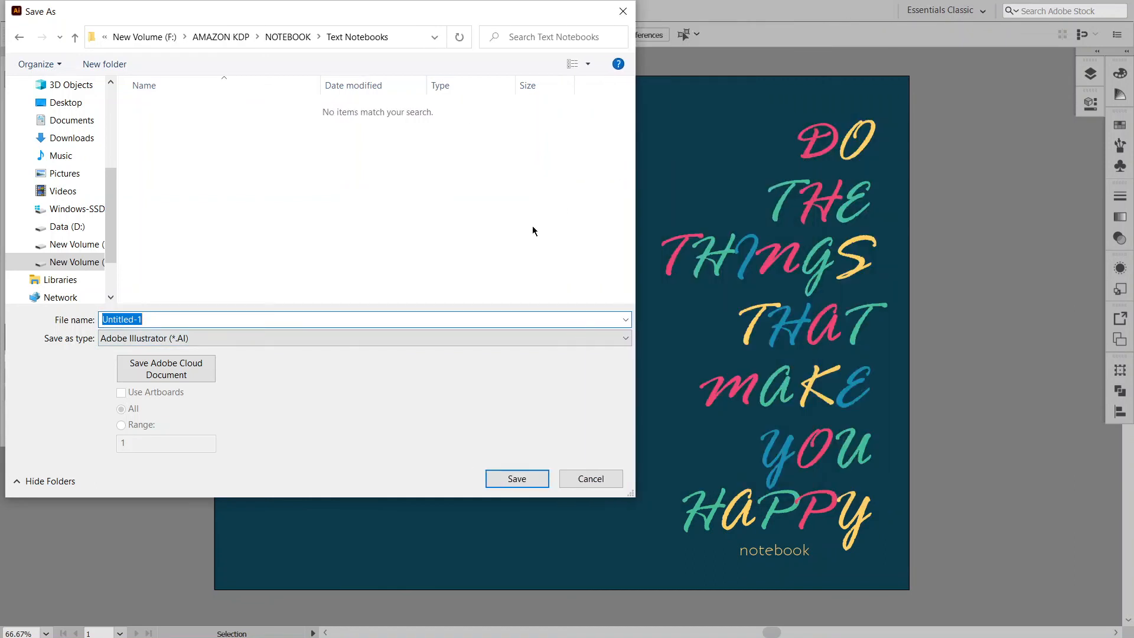
pyautogui.write('do things that ma')
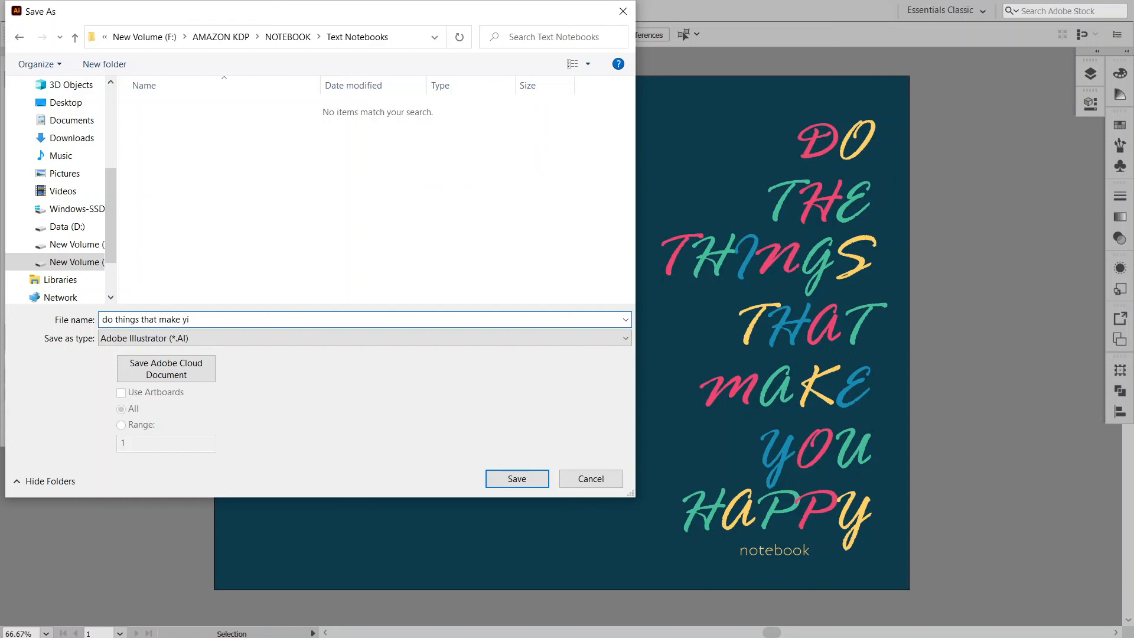
pyautogui.write('ke you happy')
pyautogui.click(511, 481)
pyautogui.click(633, 511)
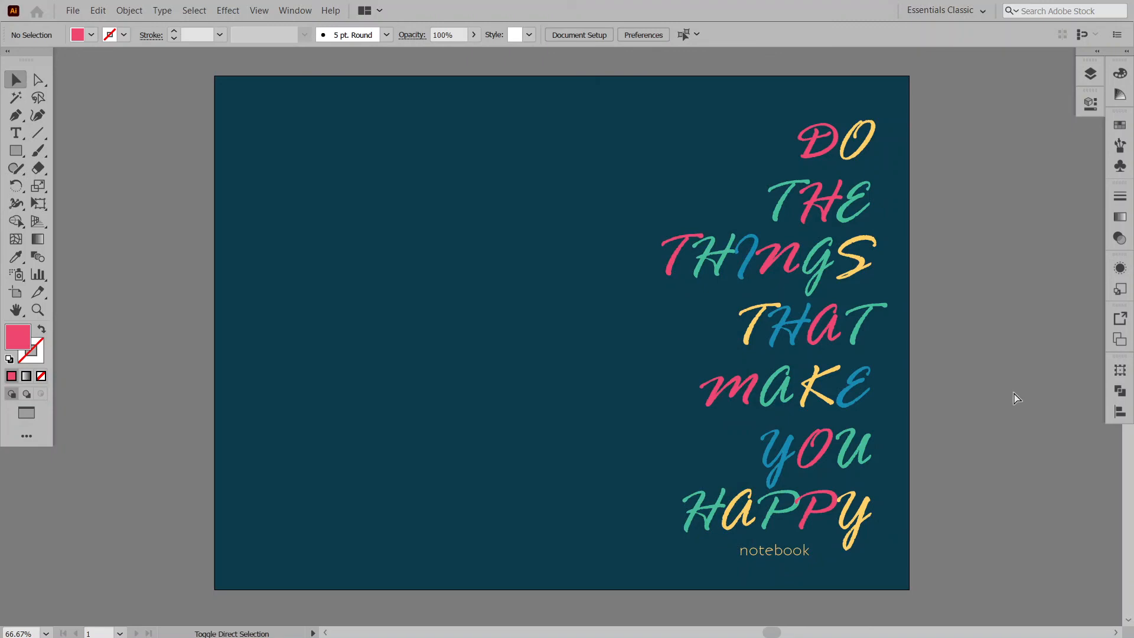
# - Save the cover also as an Adobe PDF with Preserve Illustrator Editing Capabilities turned off
pyautogui.hotkey('ctrl', 'shift', 's')
pyautogui.click(172, 338)
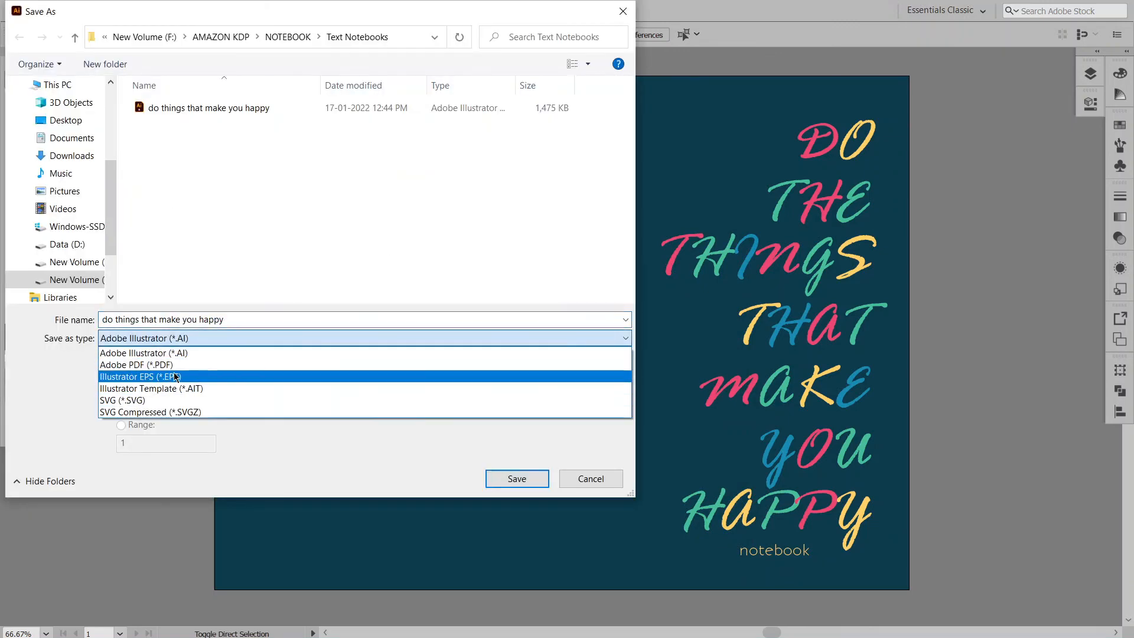
pyautogui.click(245, 364)
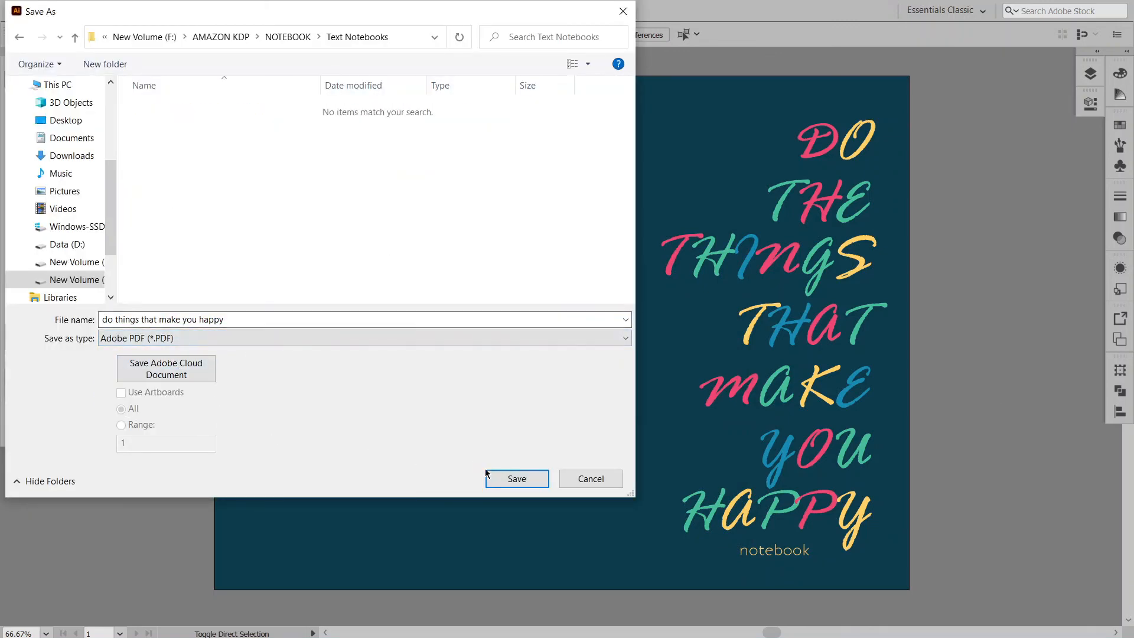
pyautogui.press('Return')
pyautogui.click(177, 250)
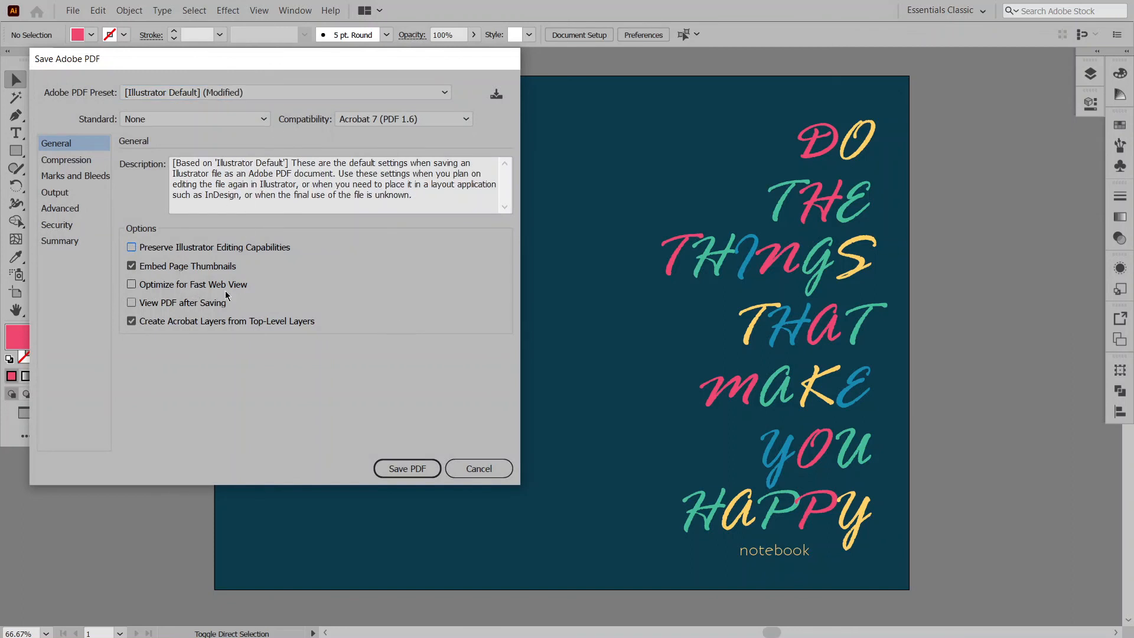
pyautogui.click(412, 470)
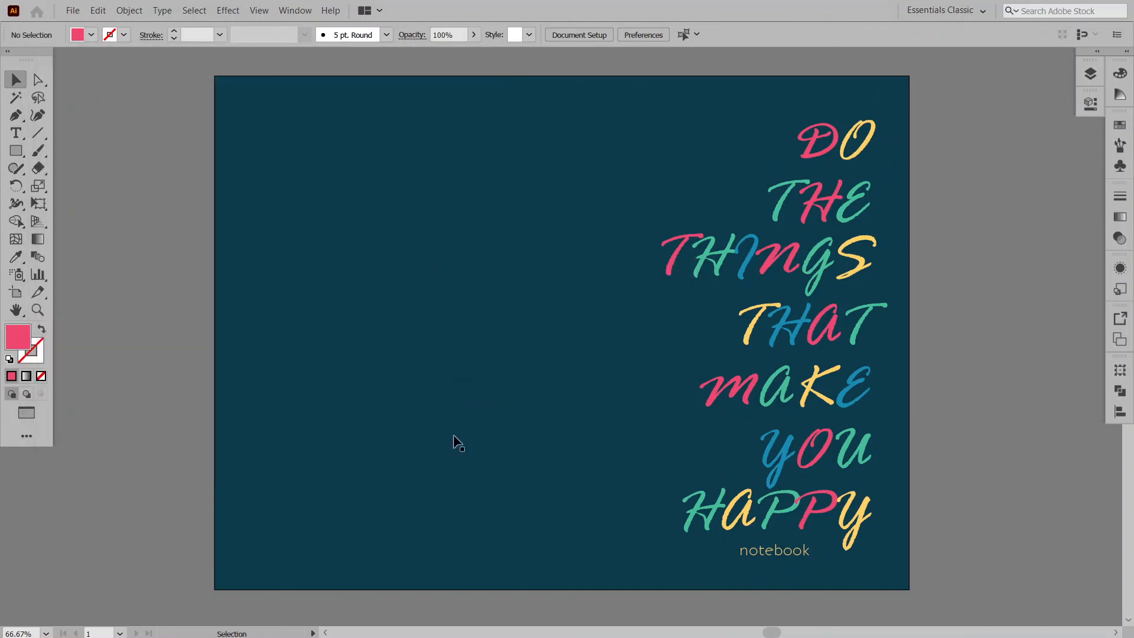